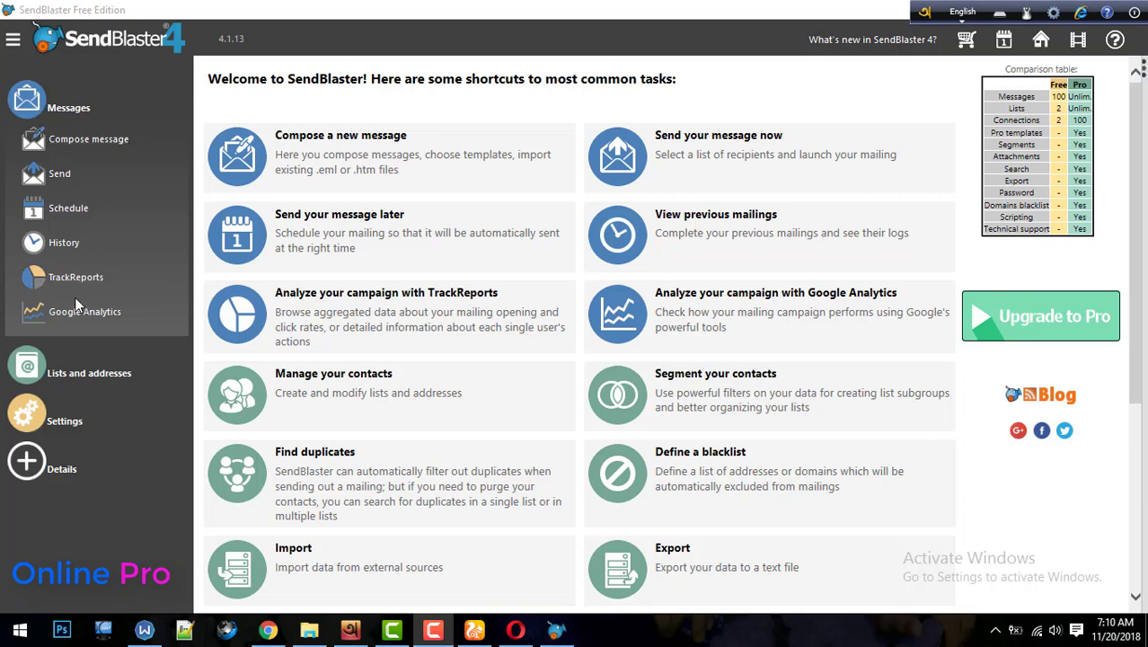
Open the Send page for messages and examine the sender e-mail address, sender name and SMTP settings
left_click(101, 151)
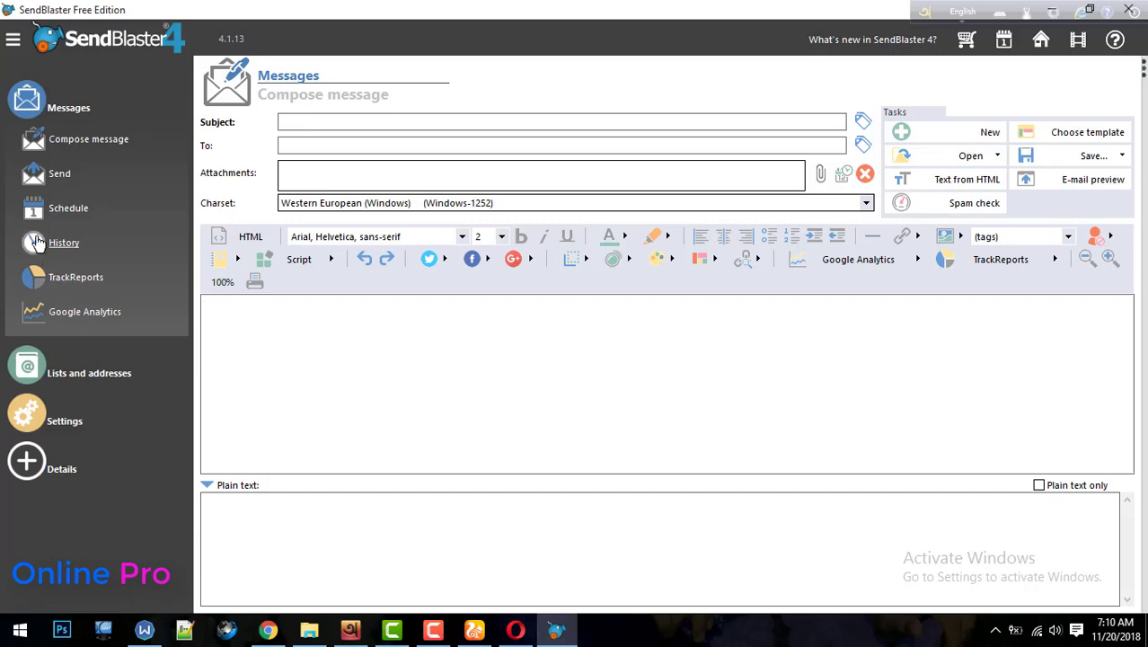
left_click(41, 179)
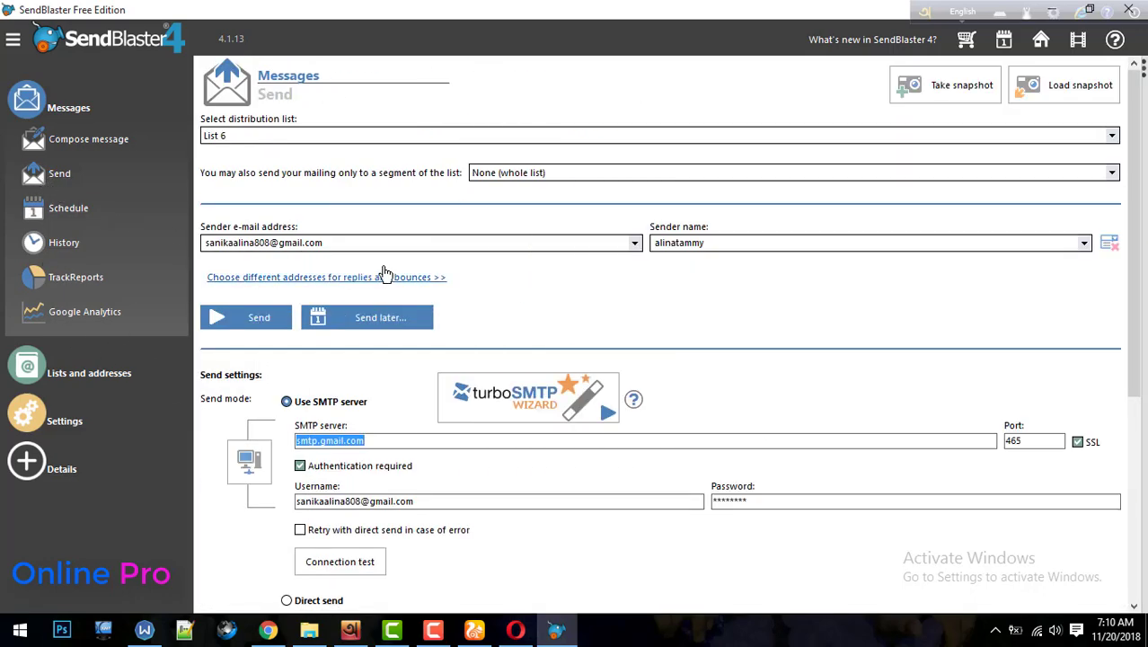
scroll(384, 275, "down", 1)
left_click(345, 192)
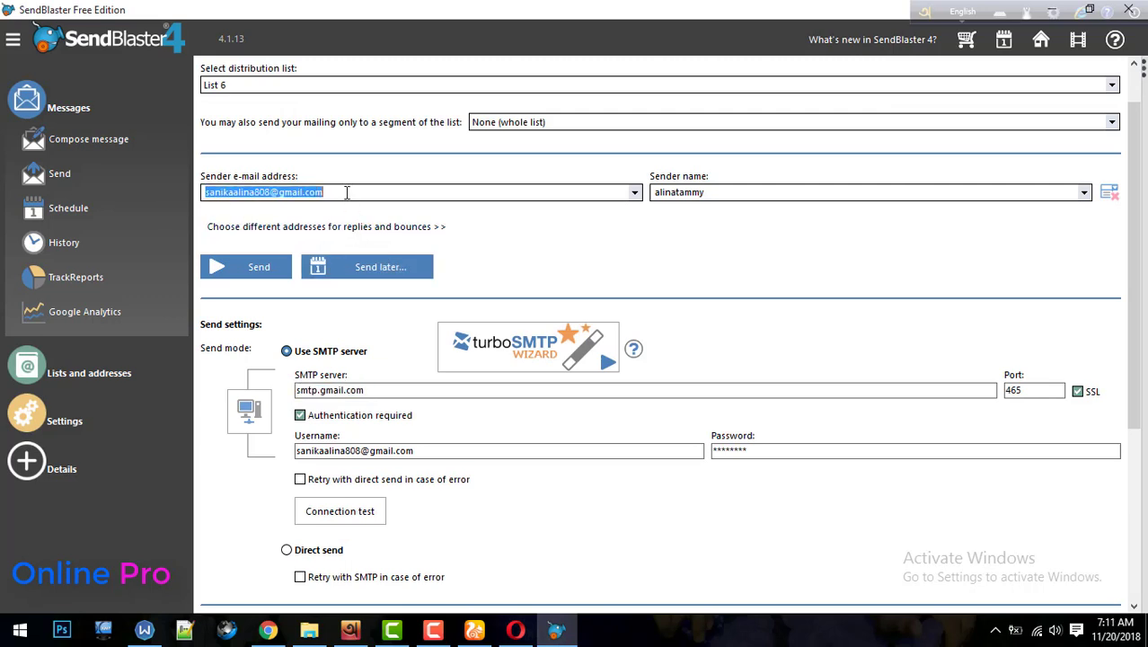
left_click(704, 192)
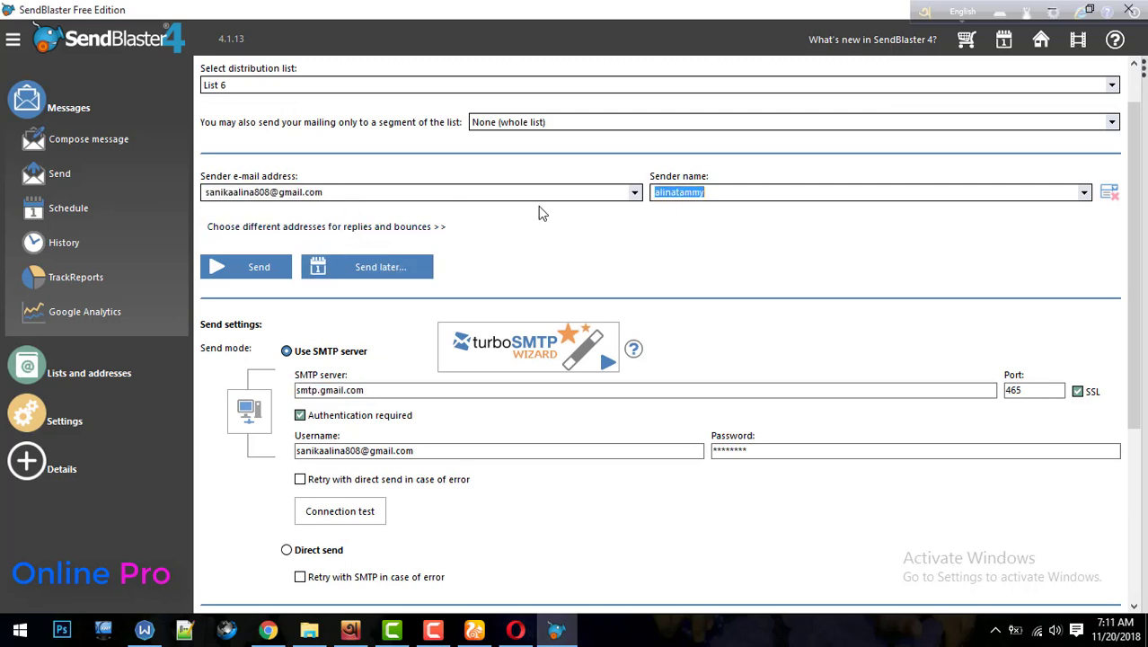
scroll(538, 207, "down", 2)
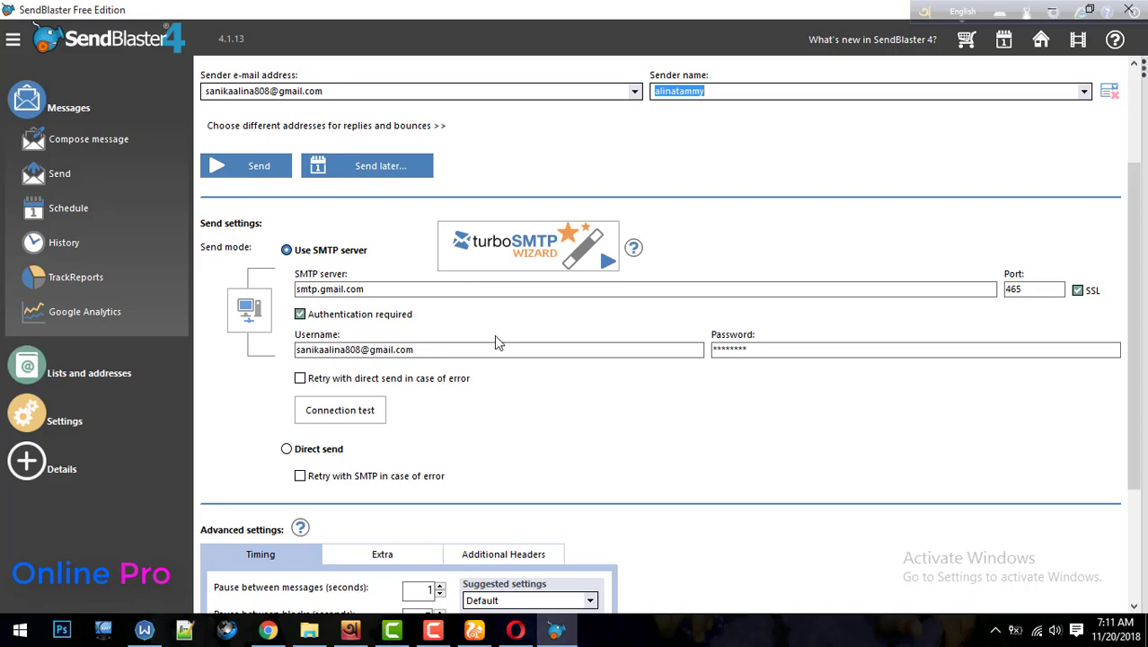
scroll(494, 319, "up", 2)
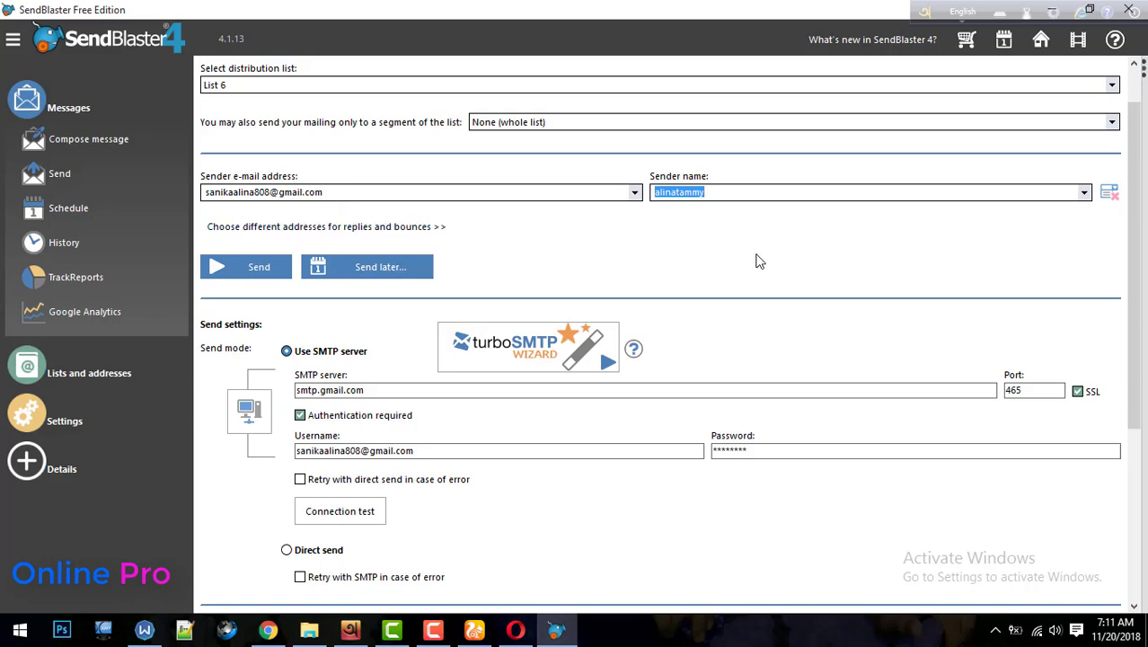
left_click(746, 193)
double_click(706, 193)
scroll(381, 329, "down", 1)
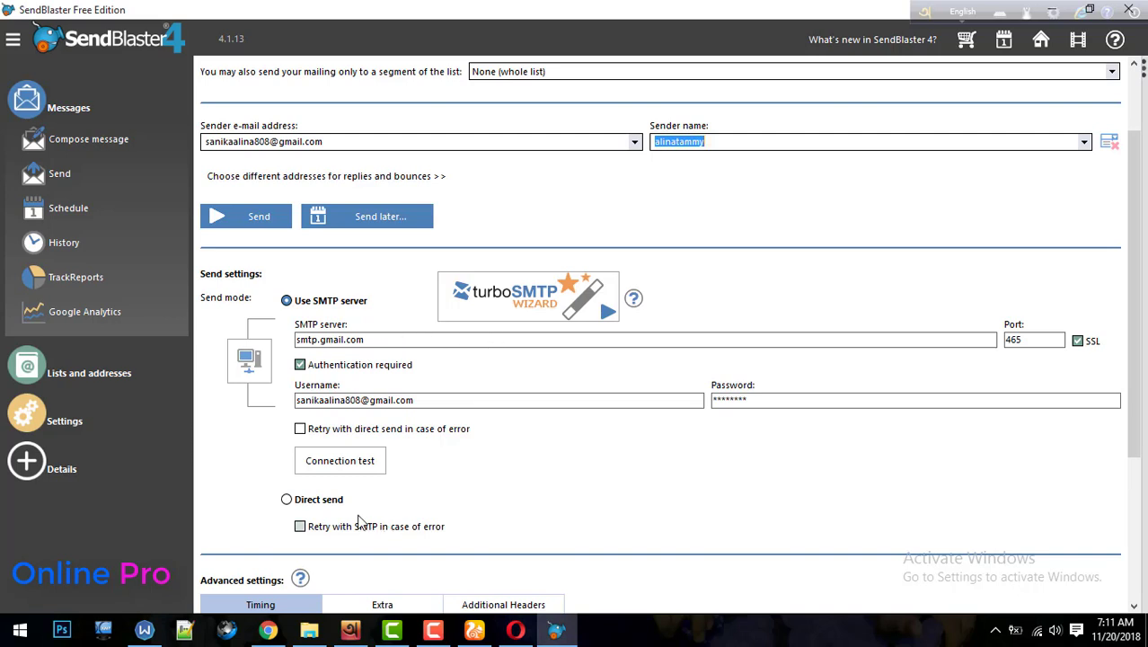
Run a connection test on the SMTP server settings and dismiss the result message
left_click(365, 473)
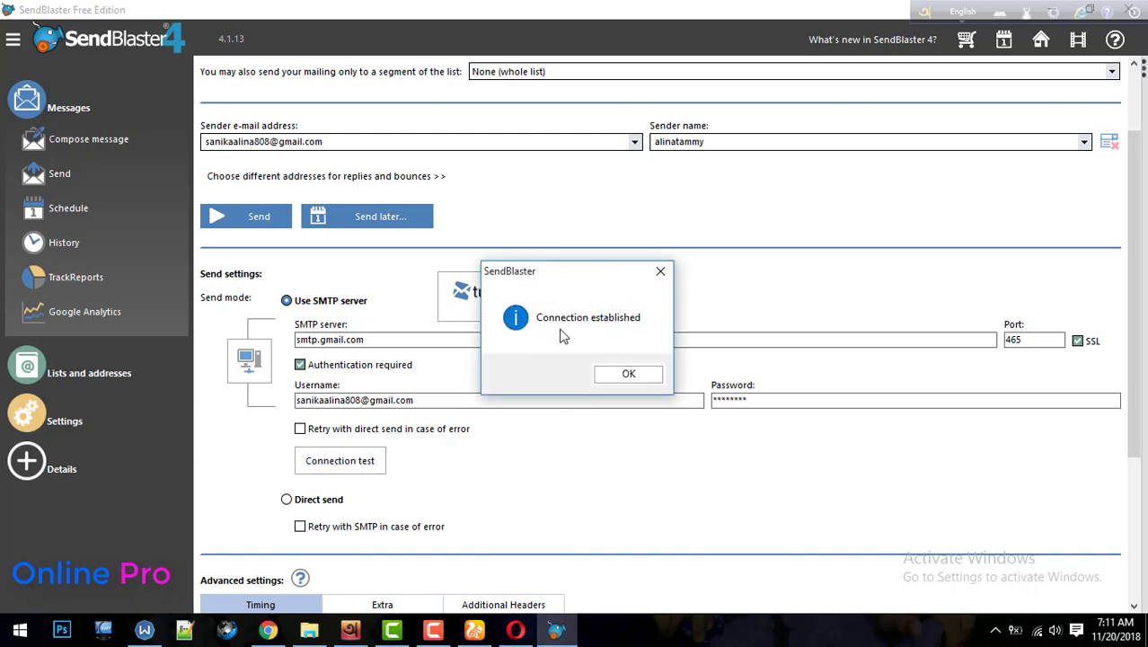
left_click(620, 377)
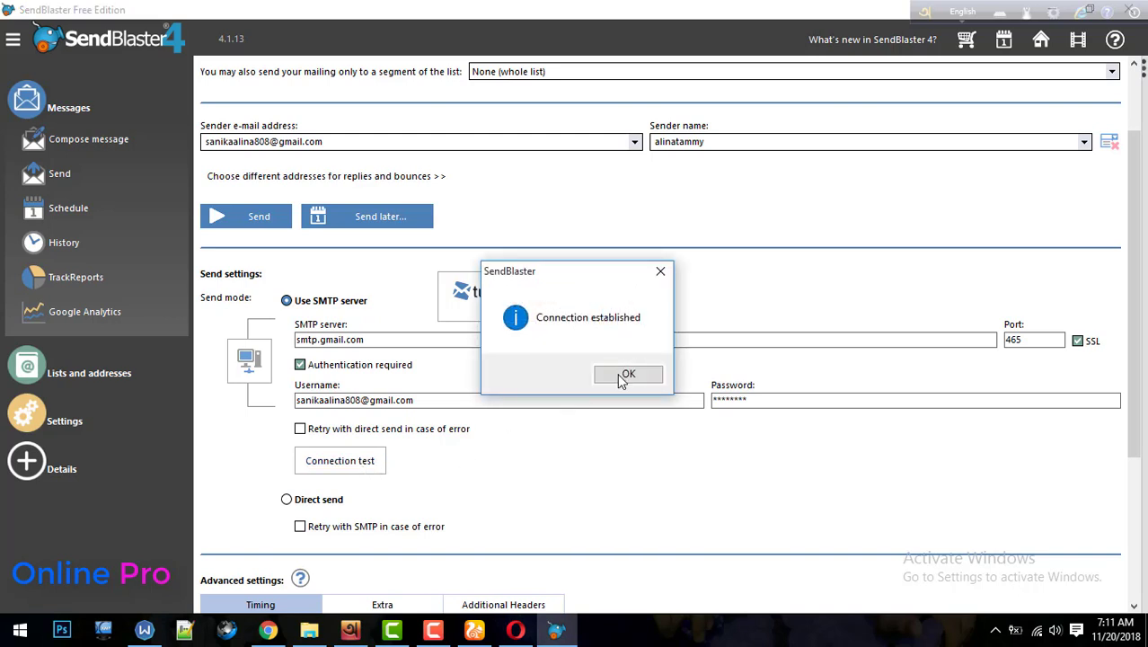
left_click(620, 376)
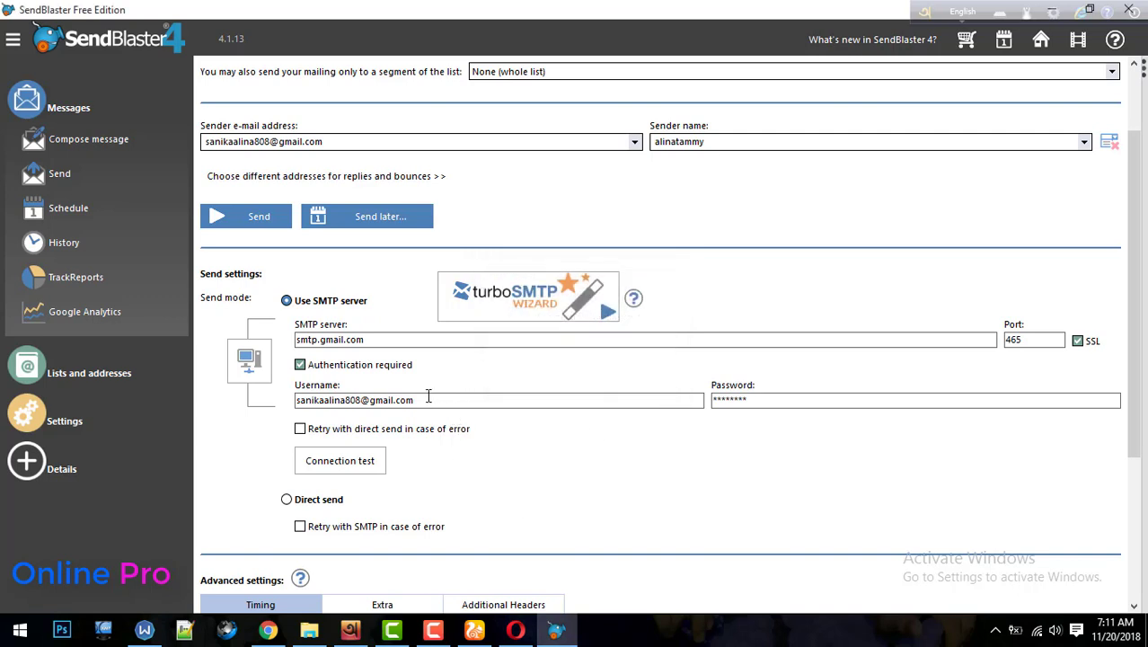
Replace the first characters of the SMTP username with random text, then test the connection and dismiss the message
left_click_drag(298, 400, 313, 402)
type("dstgd45e")
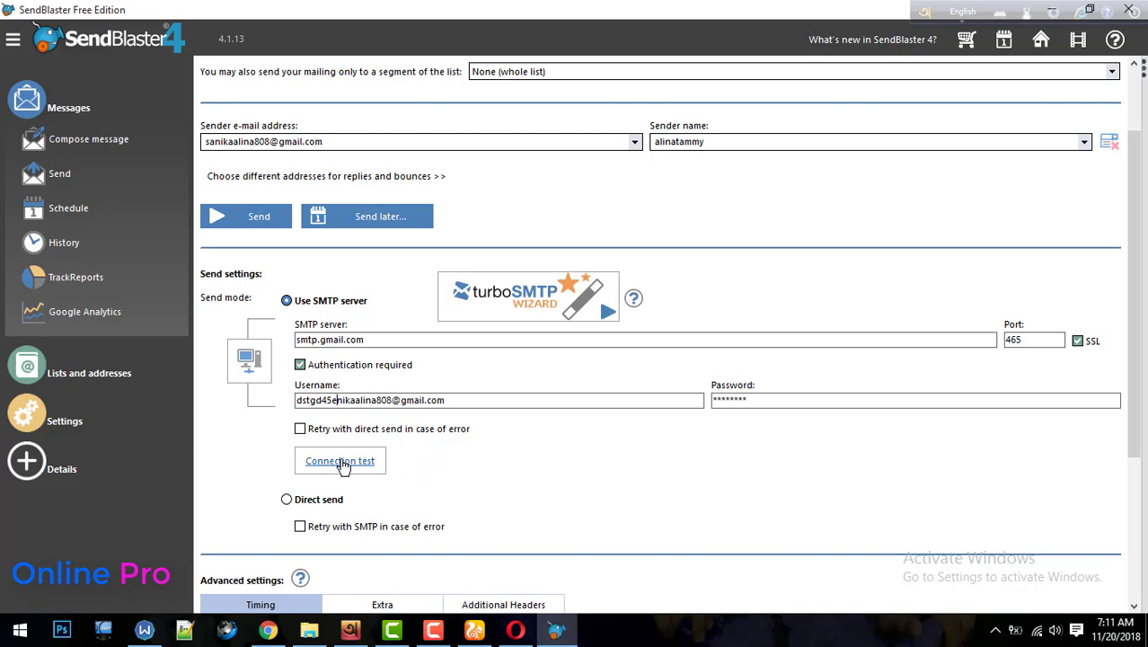
left_click(341, 462)
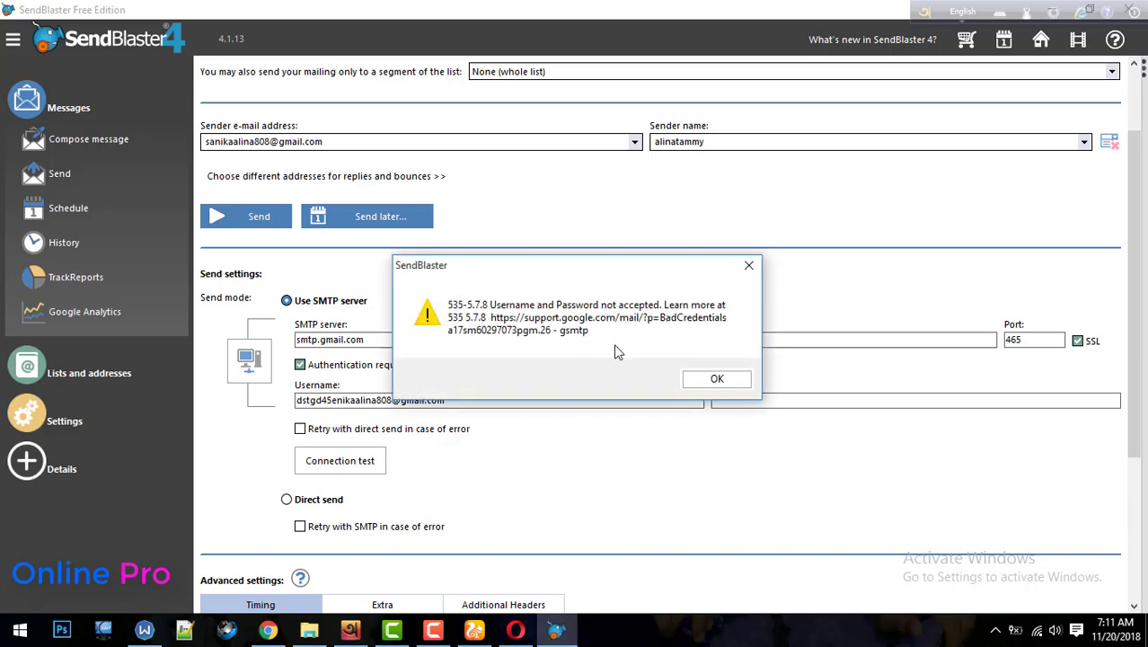
left_click(717, 377)
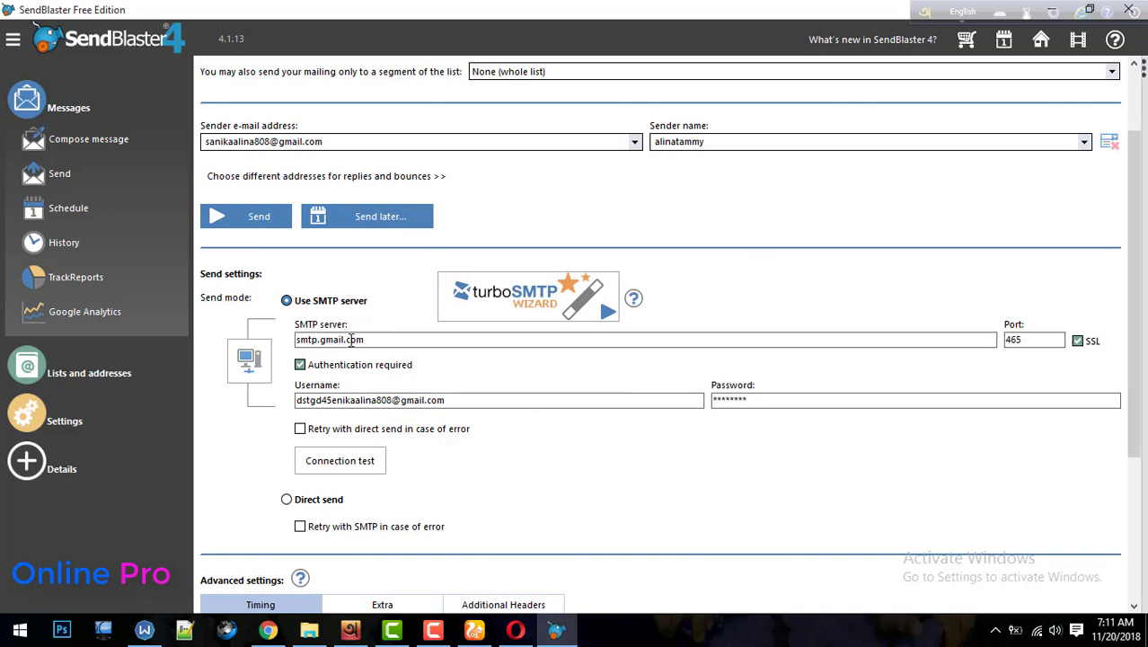
Check the SMTP server field, then switch to UC Browser and search for smtp in a new tab
double_click(391, 339)
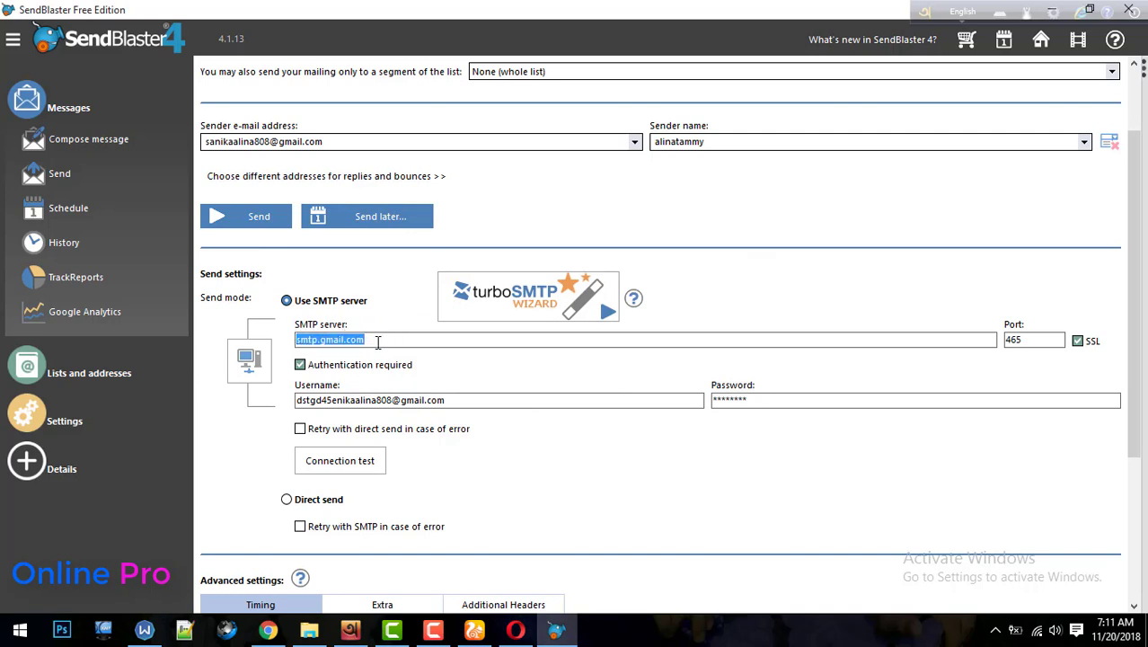
left_click(383, 339)
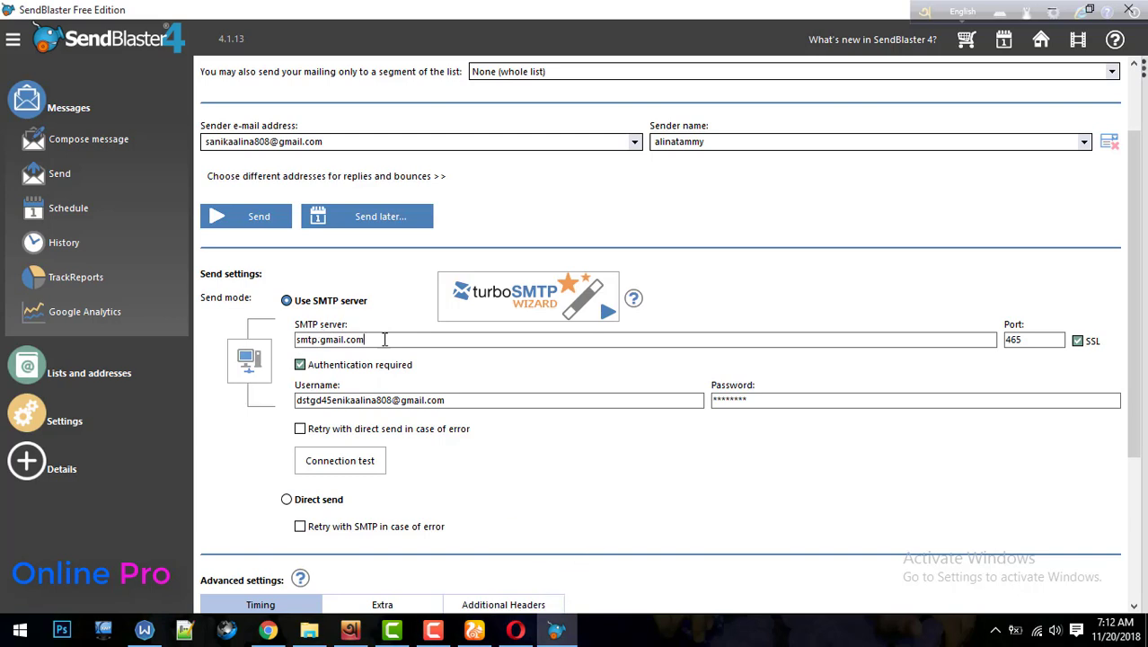
left_click(269, 630)
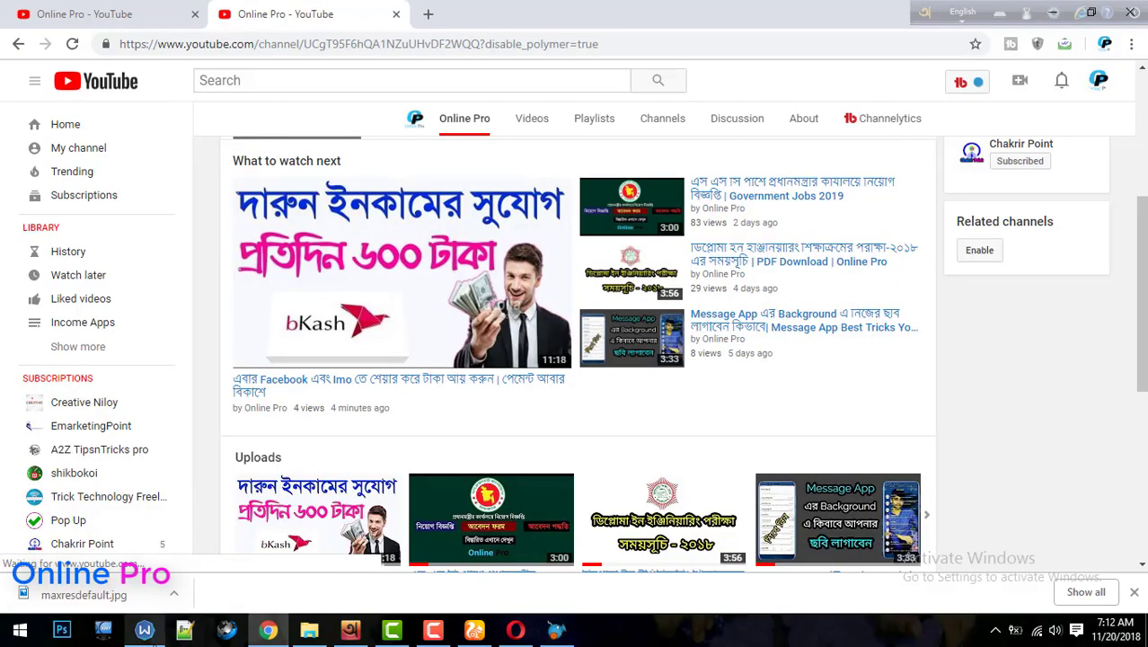
left_click(476, 631)
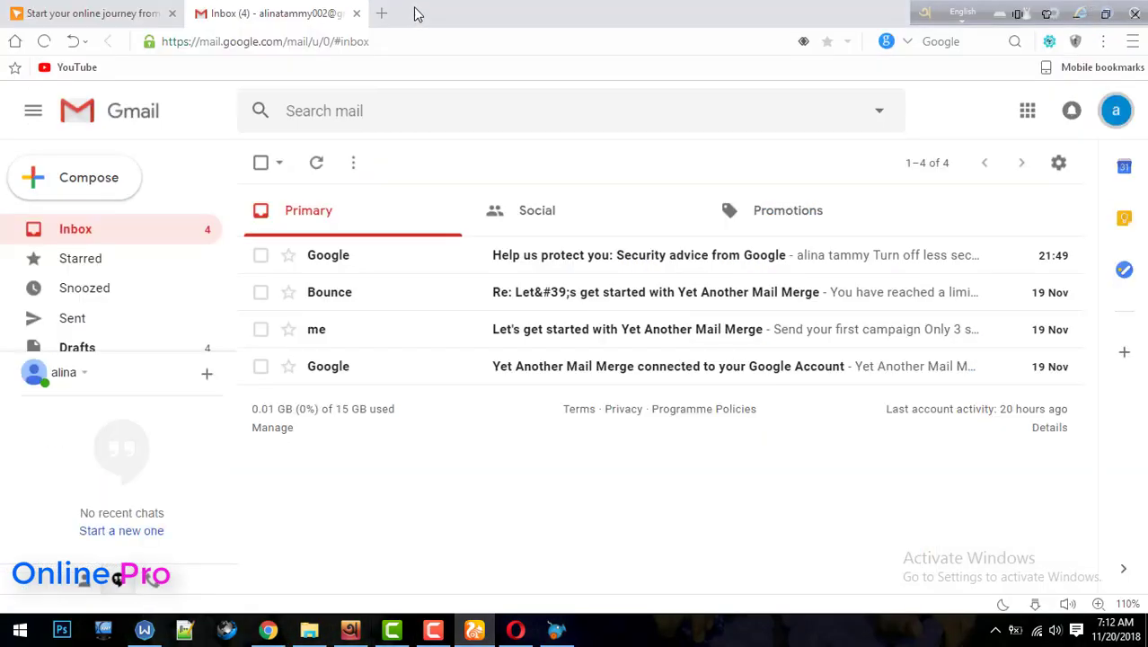
left_click(386, 15)
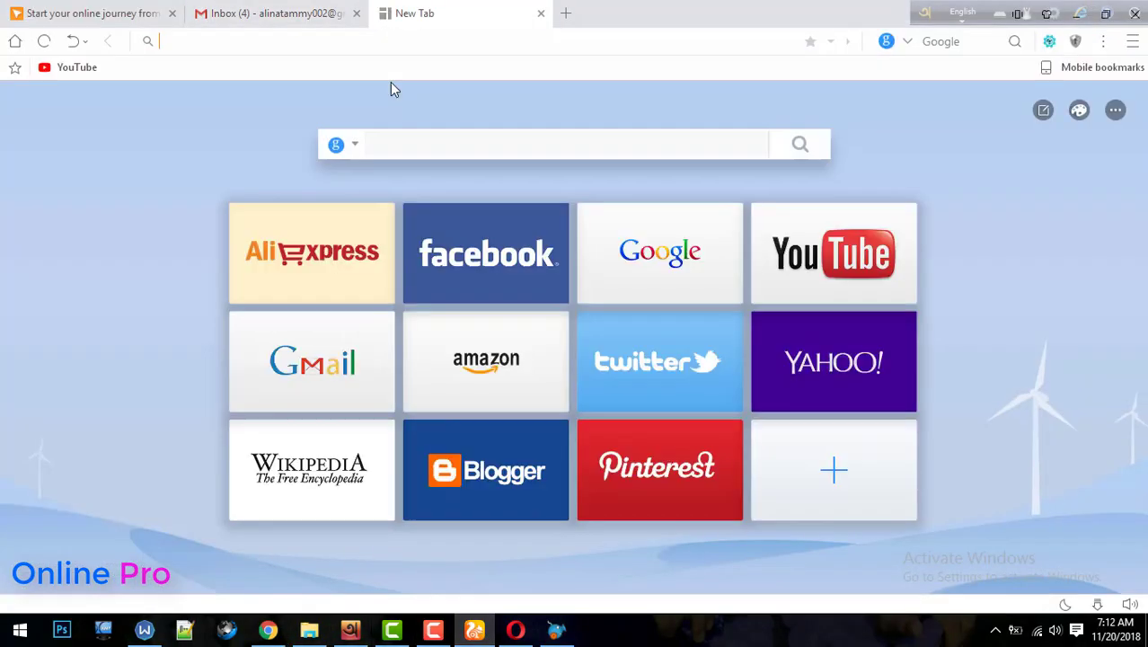
type("smtp ")
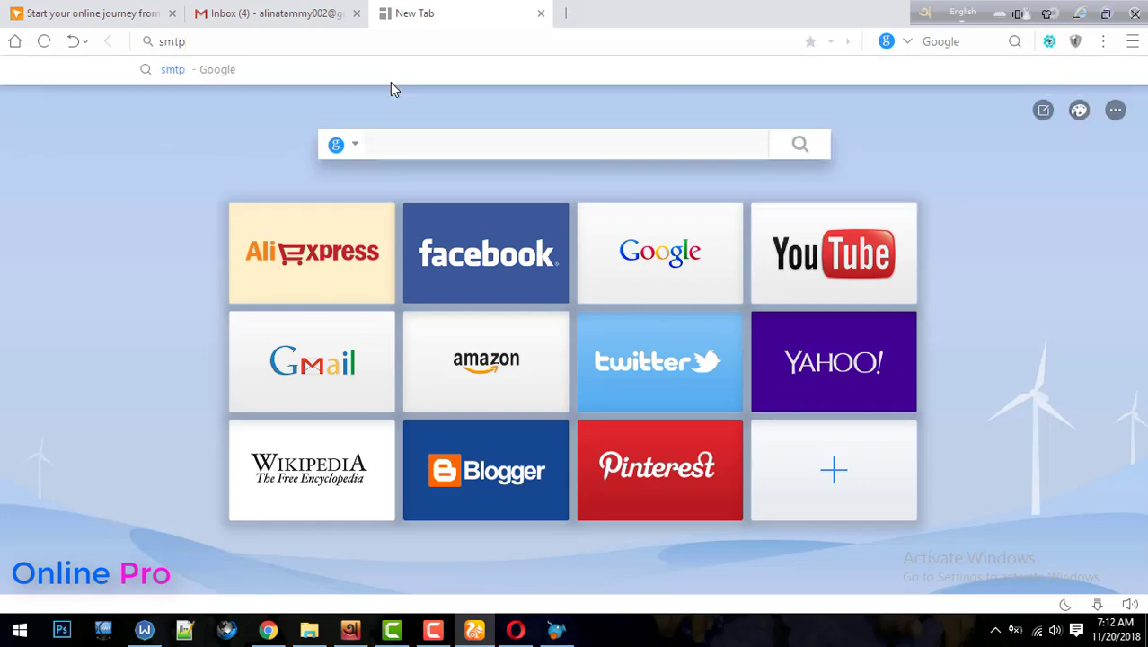
type("s")
key("BackSpace")
key("Return")
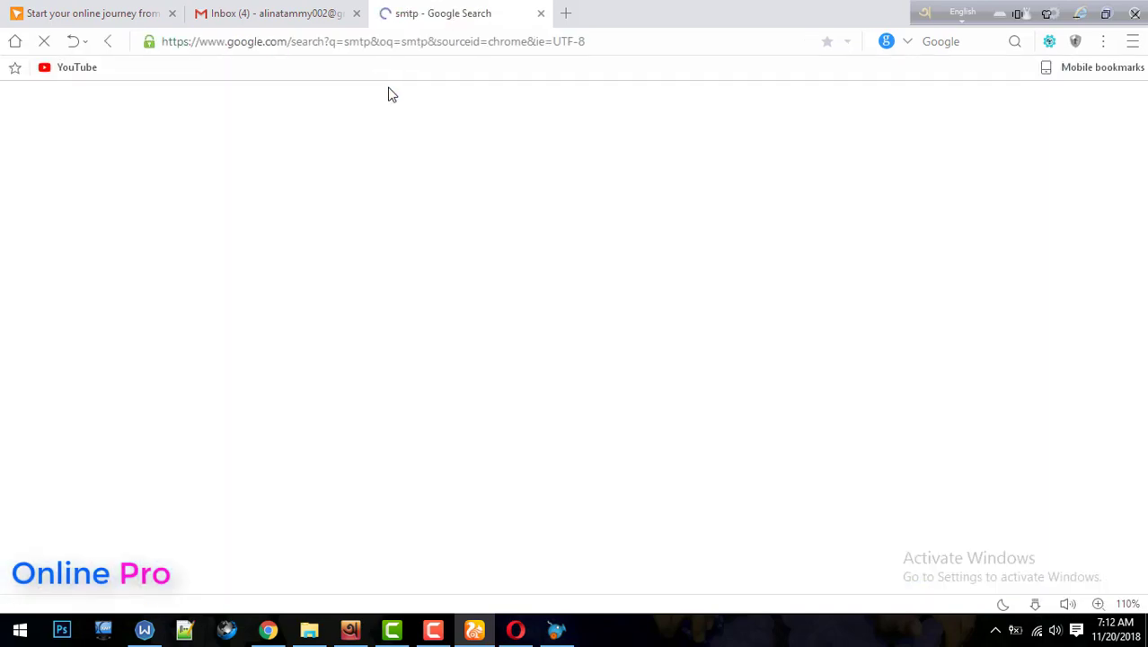
Refine the Google search to smtp settings and select port number 993 in the Gmail settings snippet
left_click(301, 121)
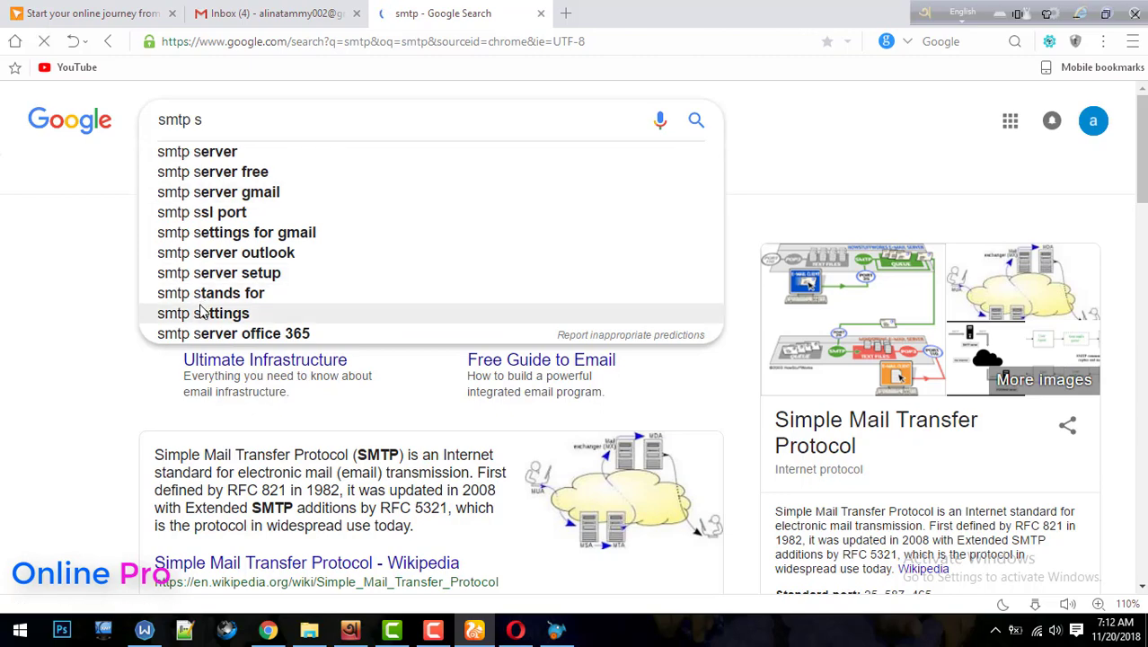
left_click(201, 311)
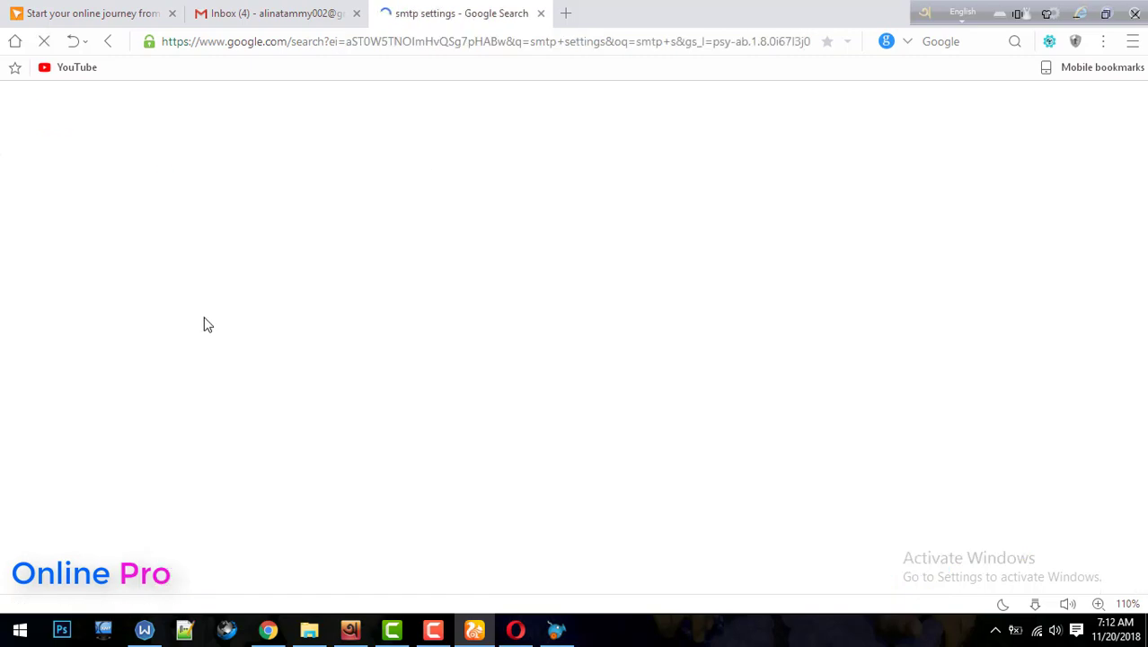
scroll(256, 325, "down", 3)
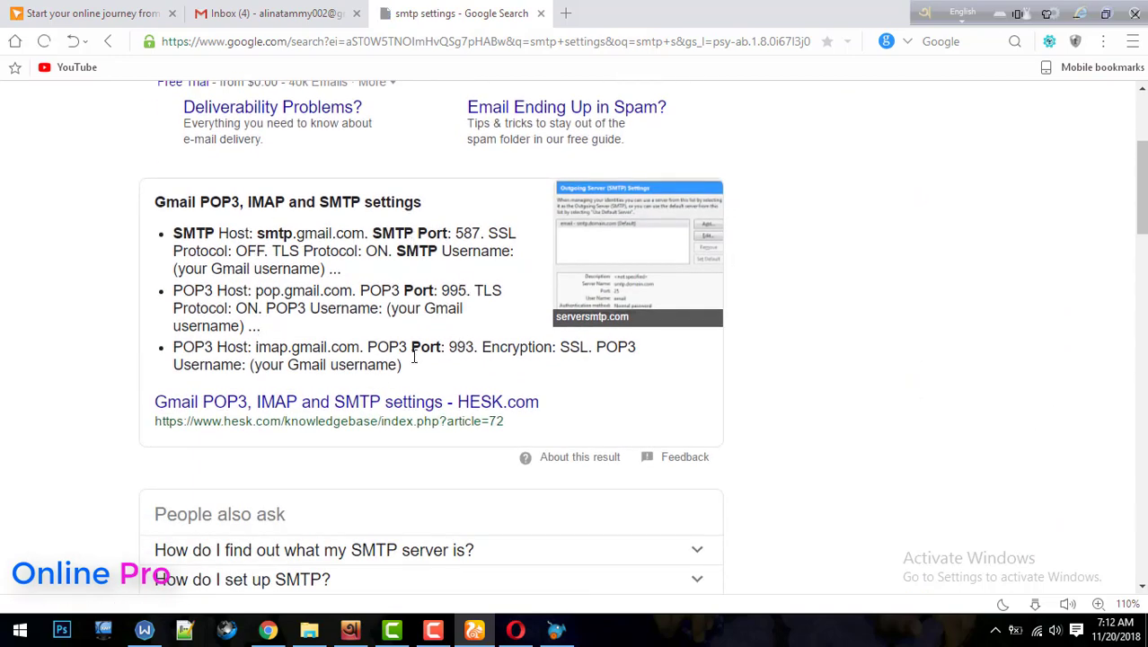
scroll(602, 313, "down", 1)
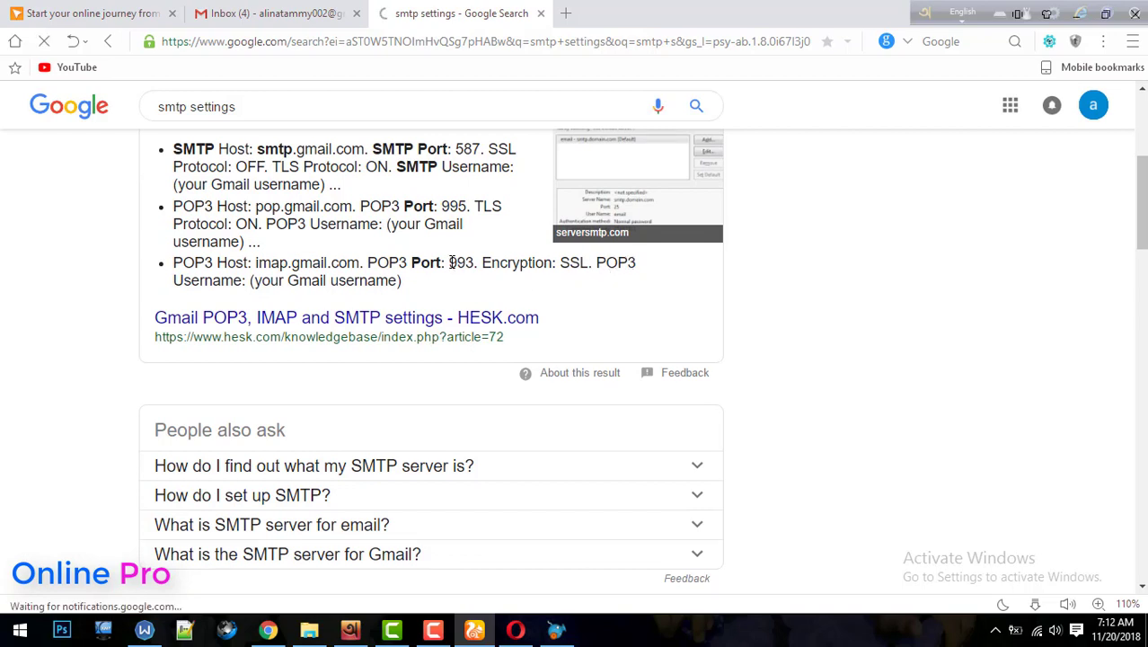
left_click_drag(447, 263, 477, 263)
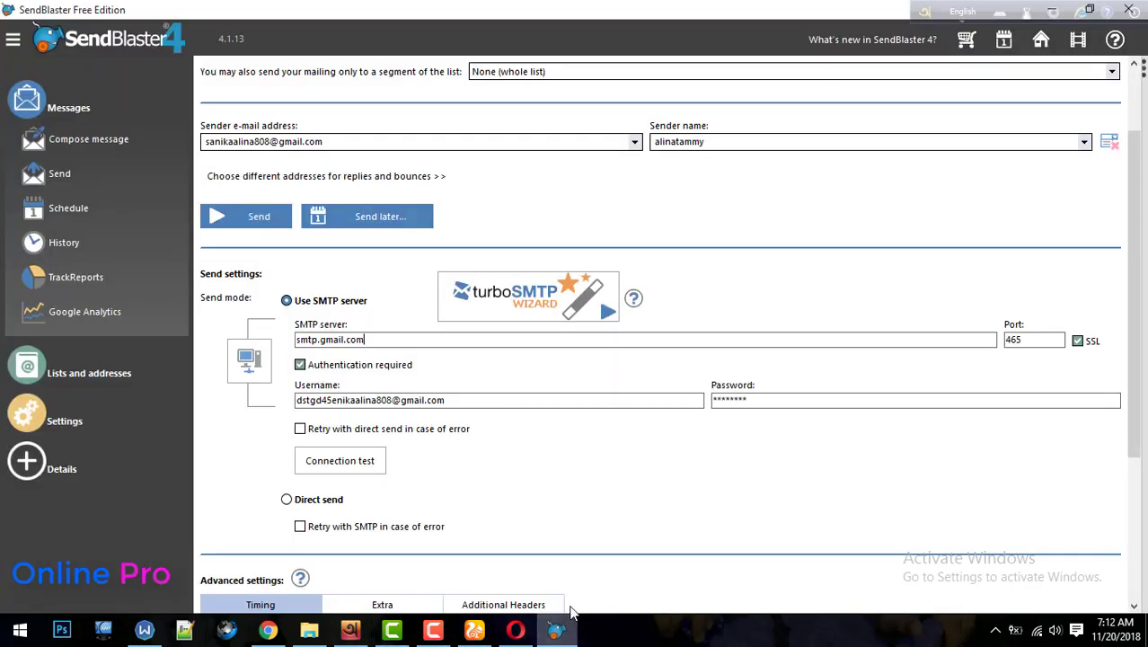
Switch back to SendBlaster and set the SMTP port to 993
left_click(557, 629)
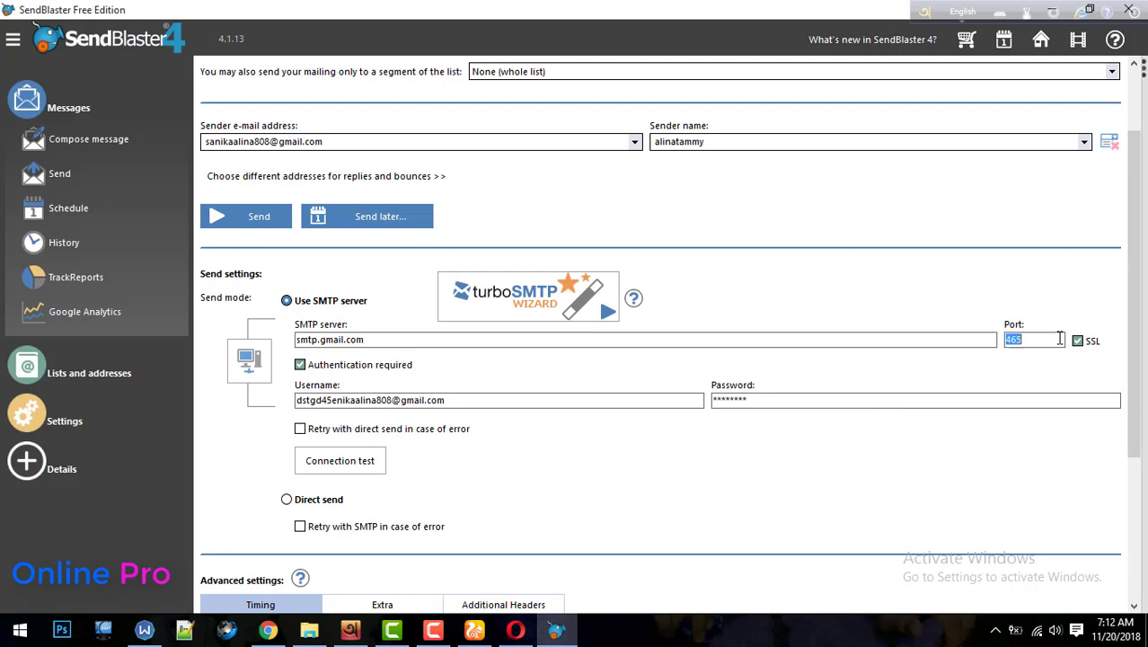
type("993")
left_click_drag(1058, 342, 858, 341)
type("993")
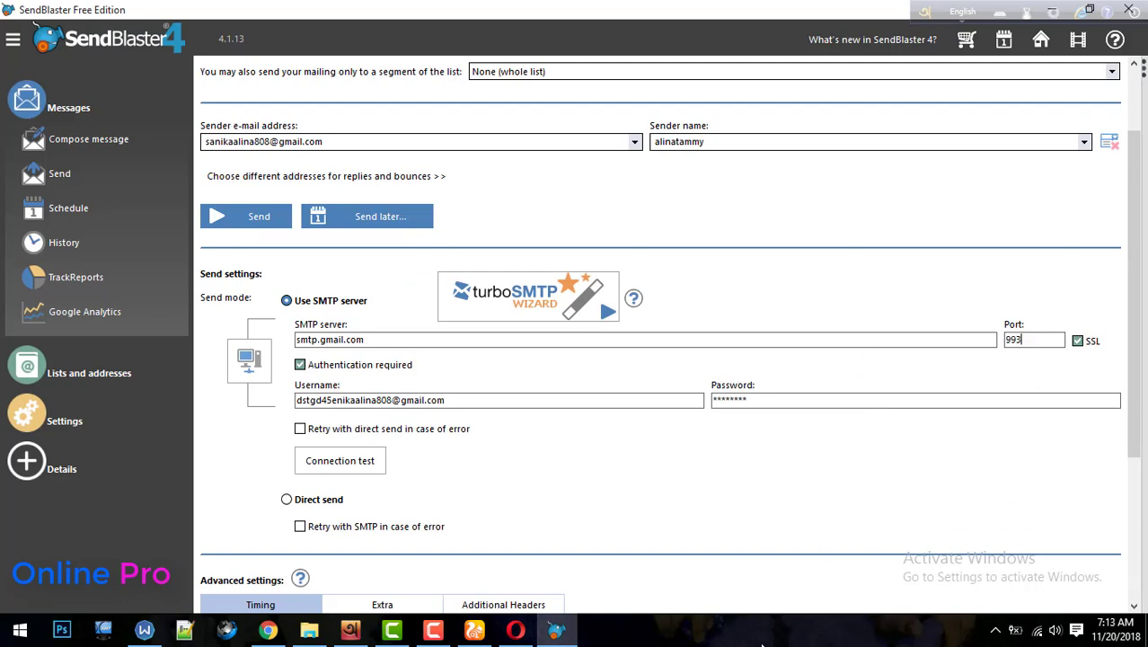
Return to the smtp settings search results in UC Browser and select the SMTP host smtp.gmail.com
left_click(489, 636)
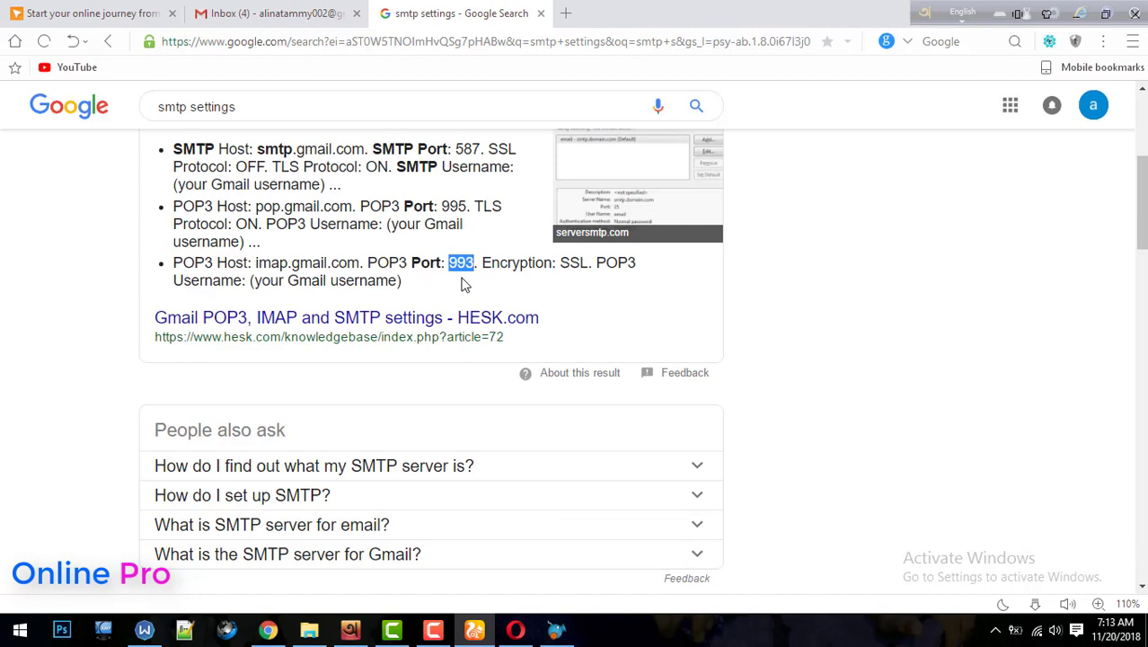
scroll(487, 285, "up", 1)
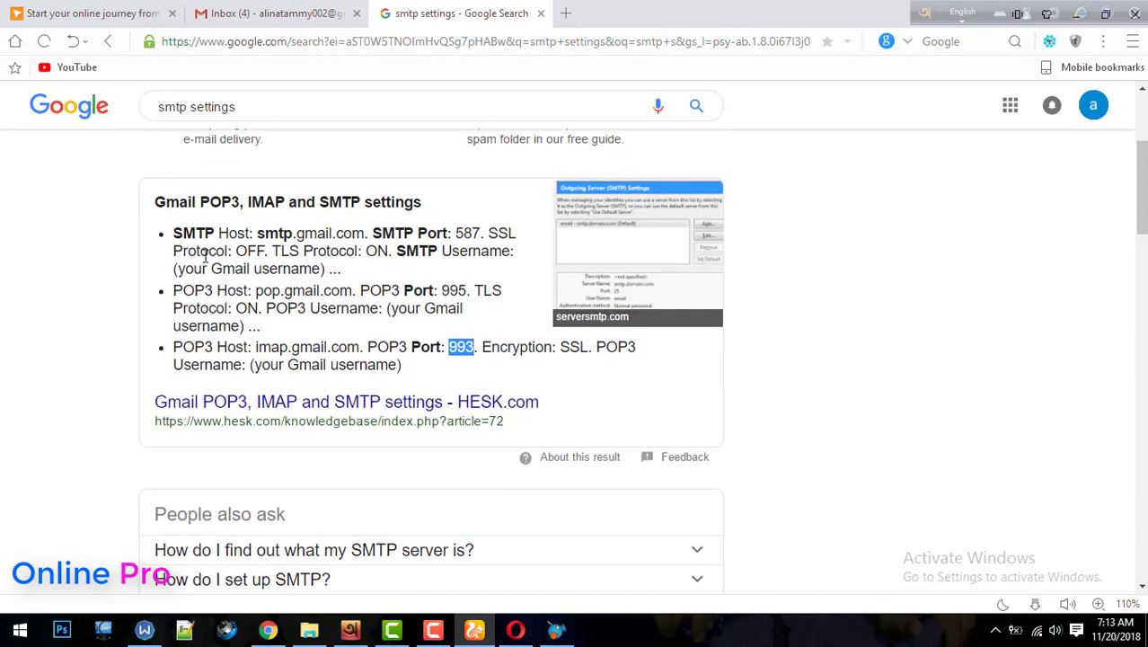
left_click_drag(258, 233, 378, 230)
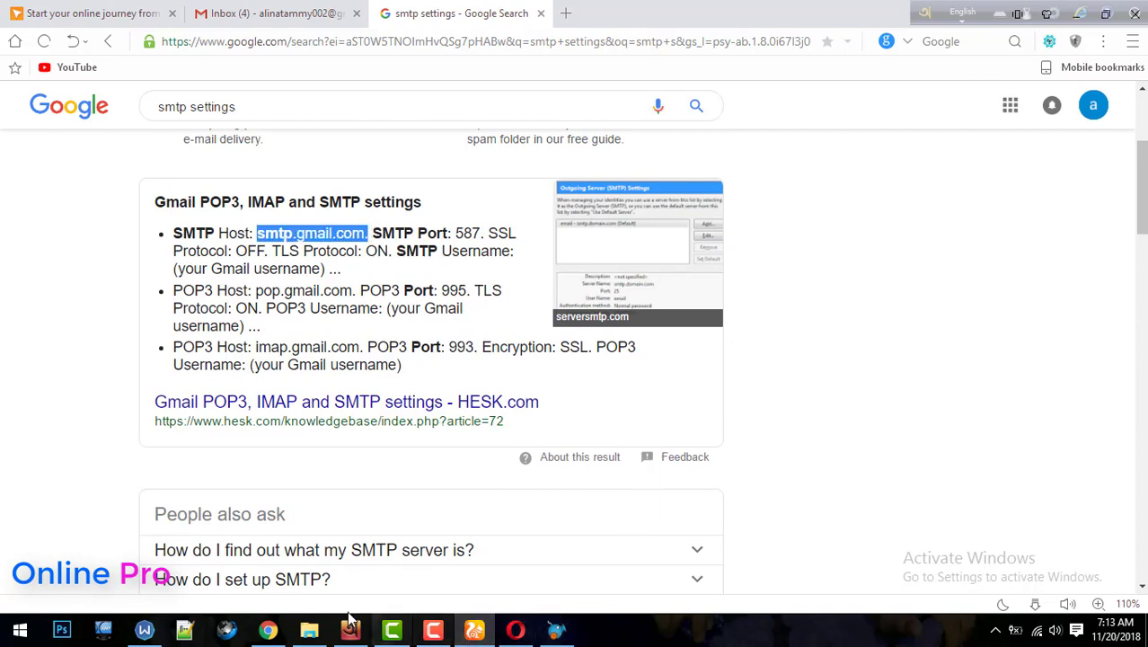
left_click(269, 632)
left_click(475, 631)
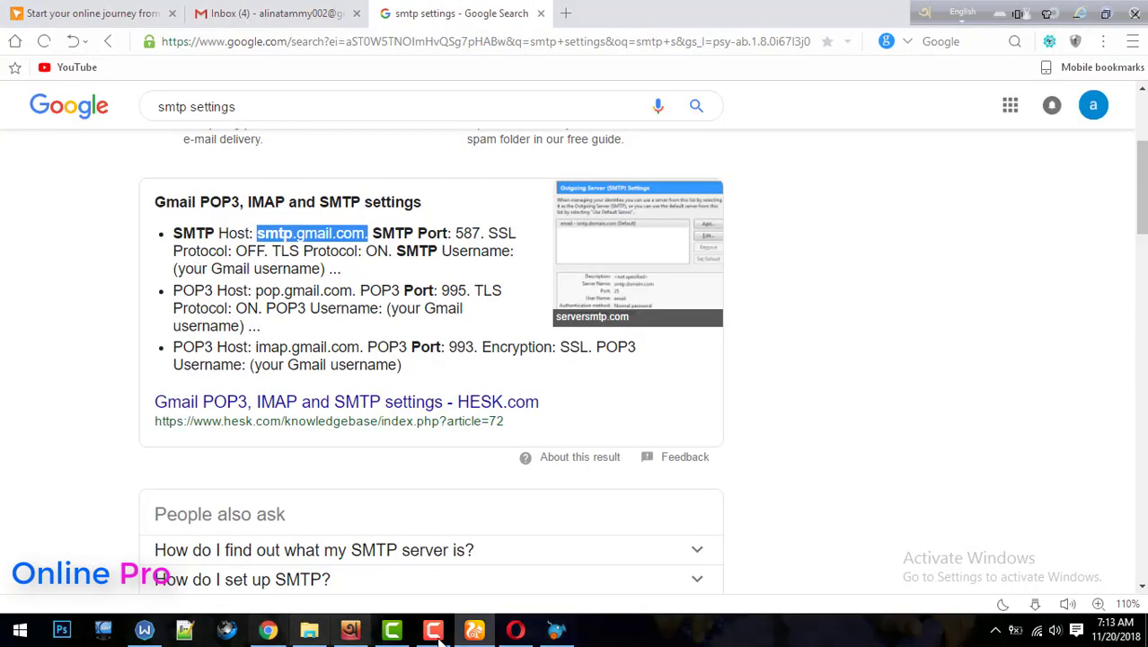
Switch back to SendBlaster and check the SMTP server and username fields
left_click(557, 631)
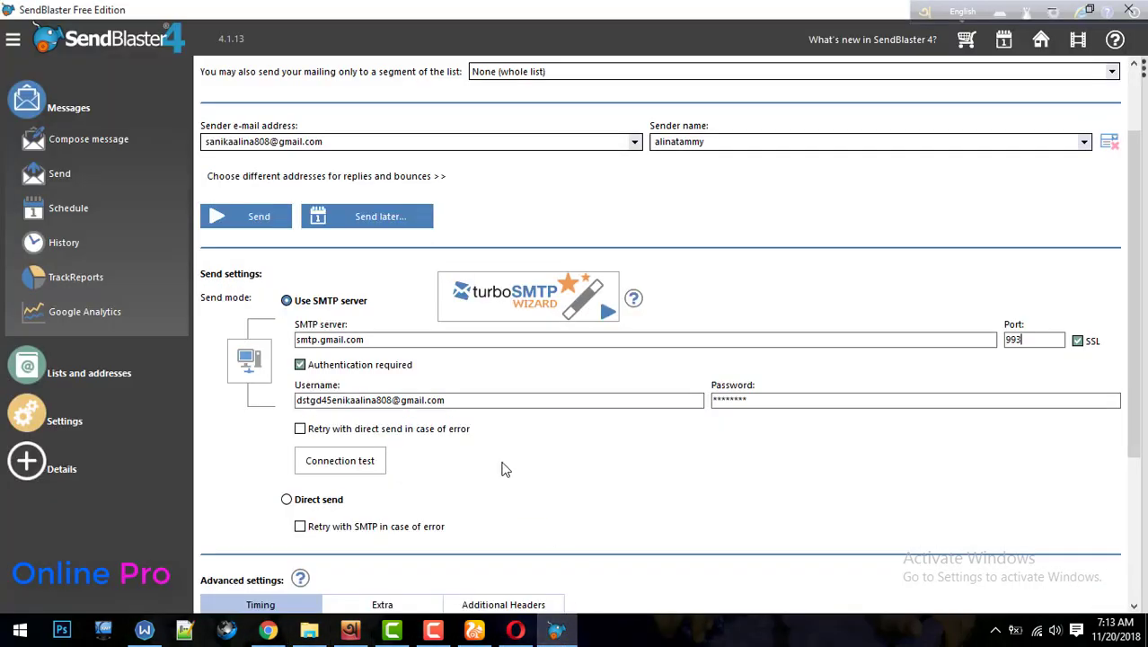
double_click(478, 336)
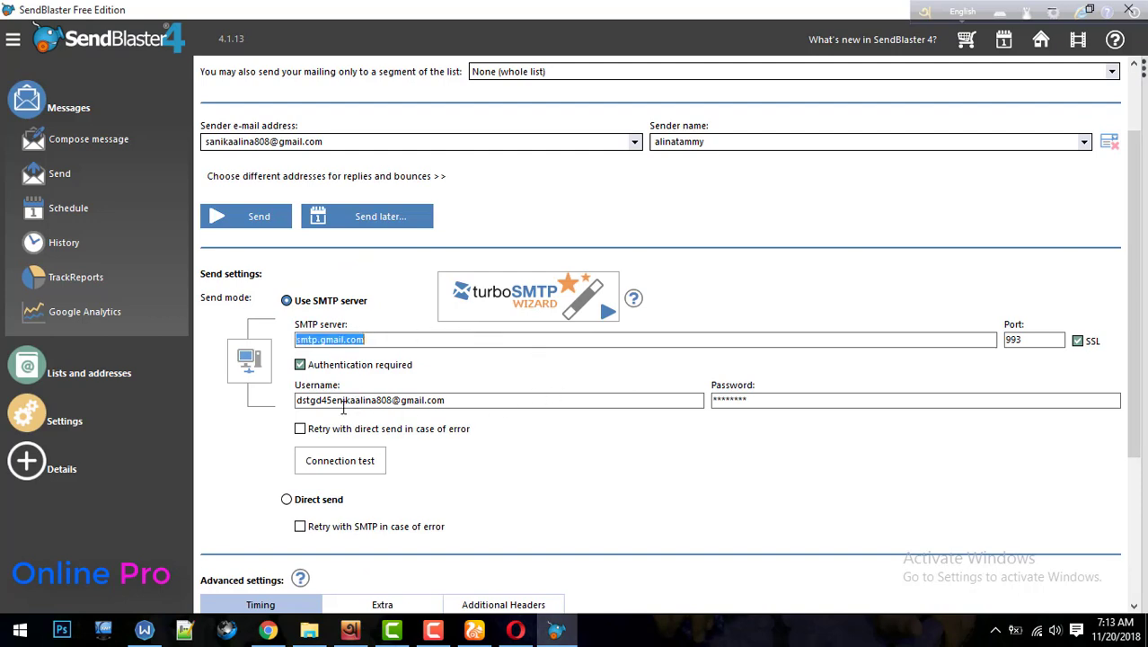
double_click(506, 404)
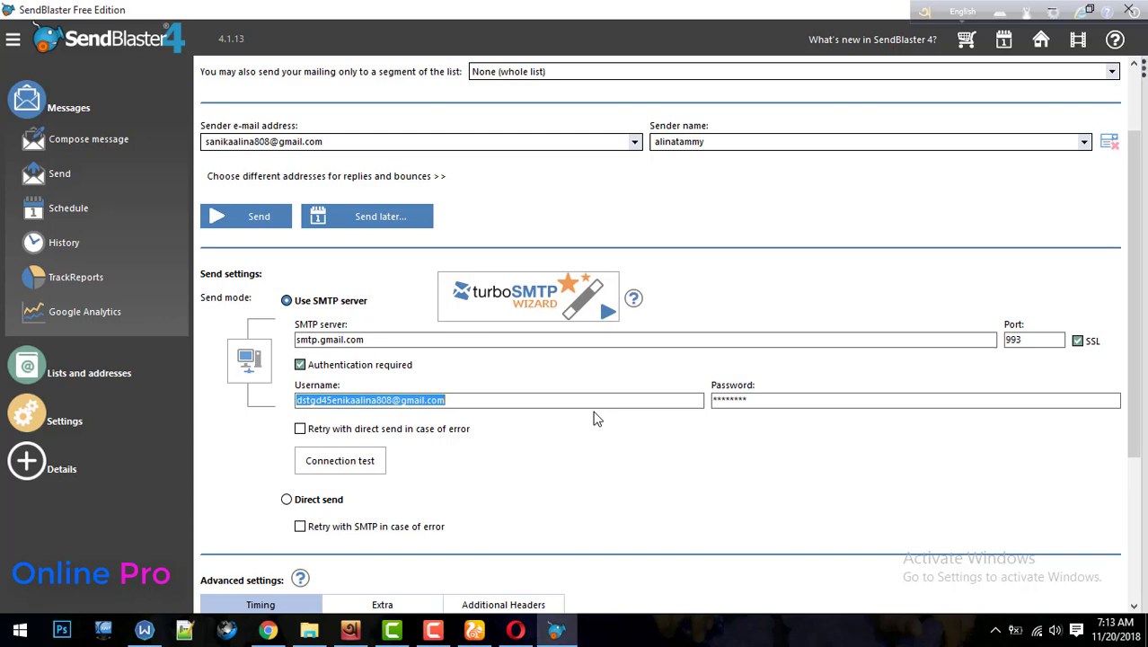
left_click(477, 403)
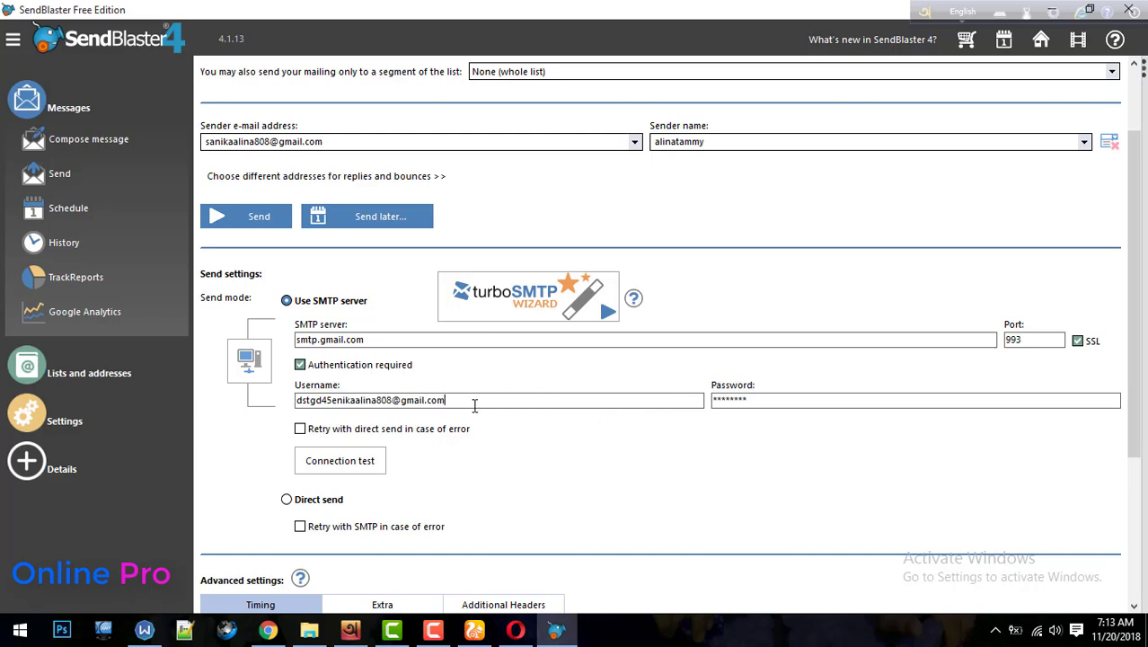
Check the SMTP username and password fields and select the existing username for replacement
left_click_drag(446, 403, 232, 395)
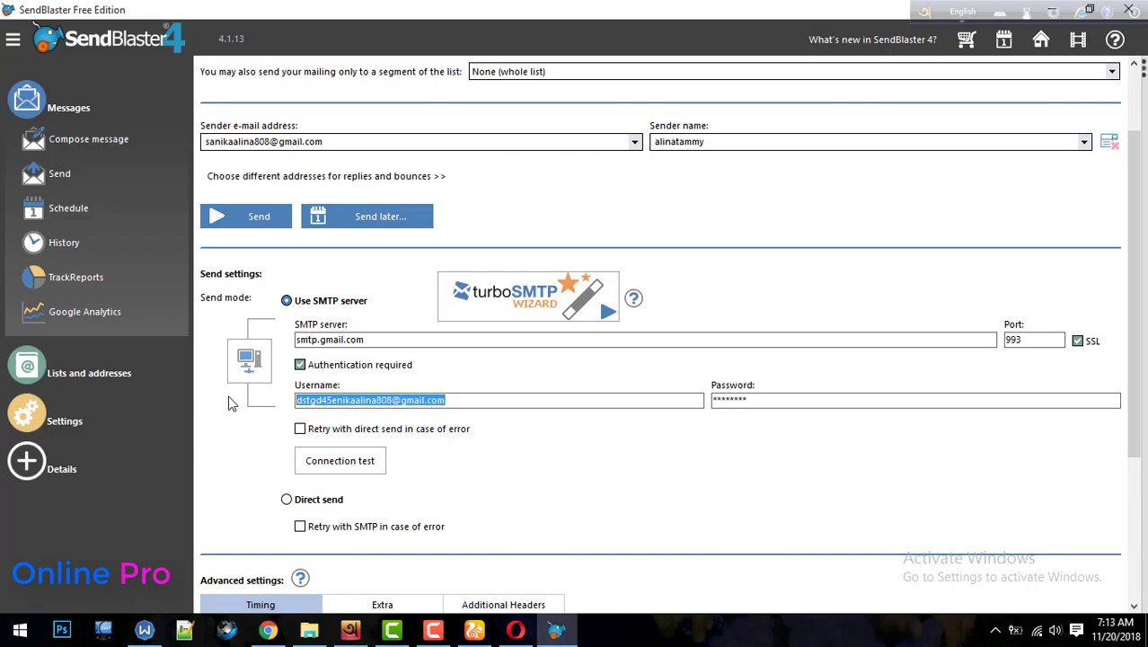
left_click(795, 403)
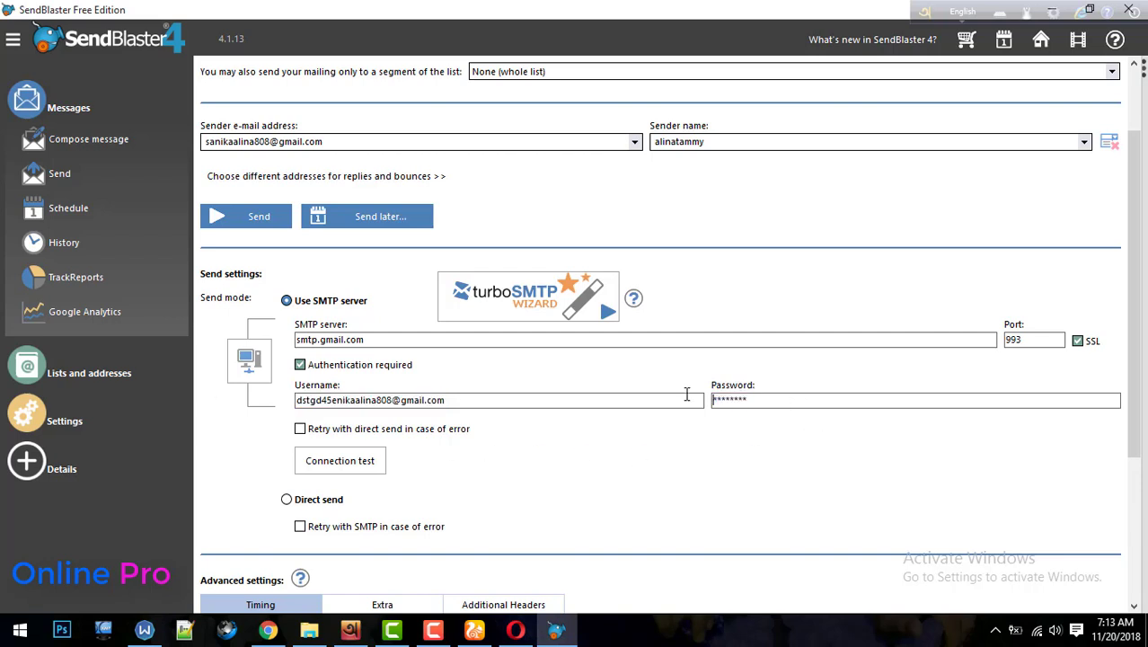
double_click(862, 404)
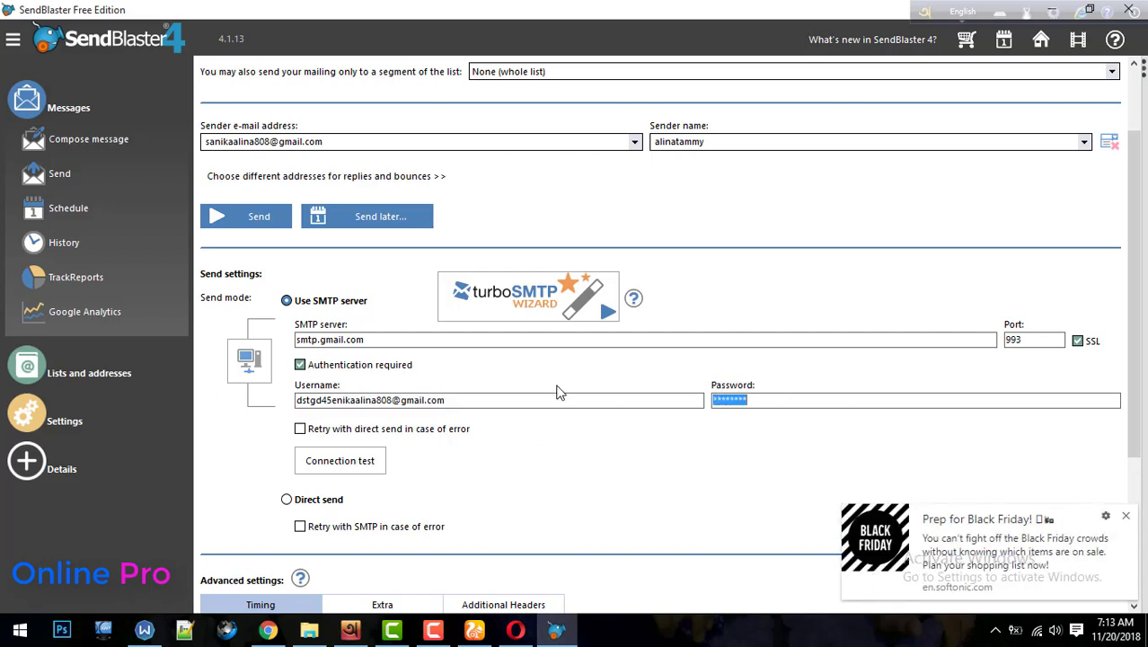
double_click(505, 393)
Switch to the Gmail inbox in UC Browser and copy the account's e-mail address from the account details
left_click(269, 631)
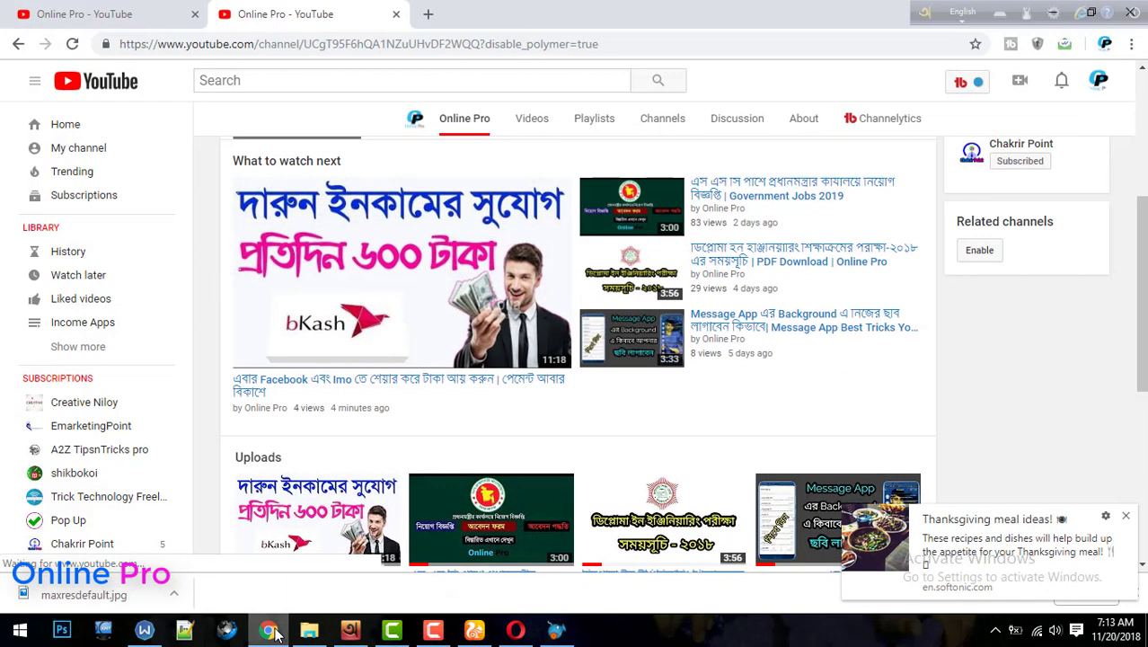
left_click(269, 631)
left_click(474, 631)
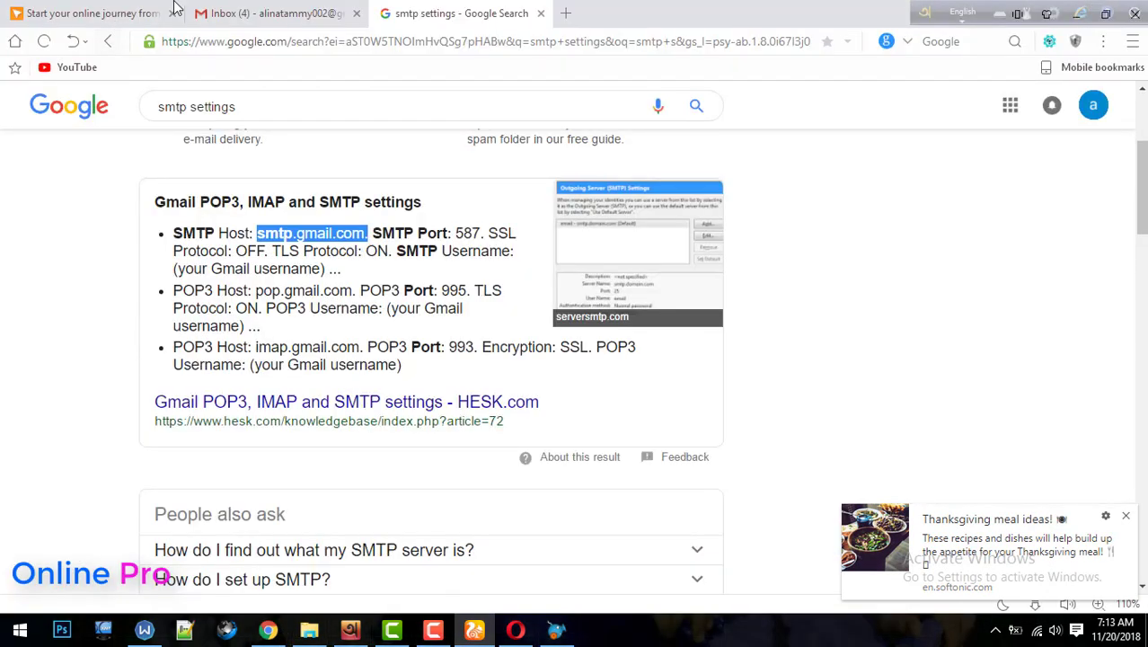
left_click(184, 10)
left_click(1116, 109)
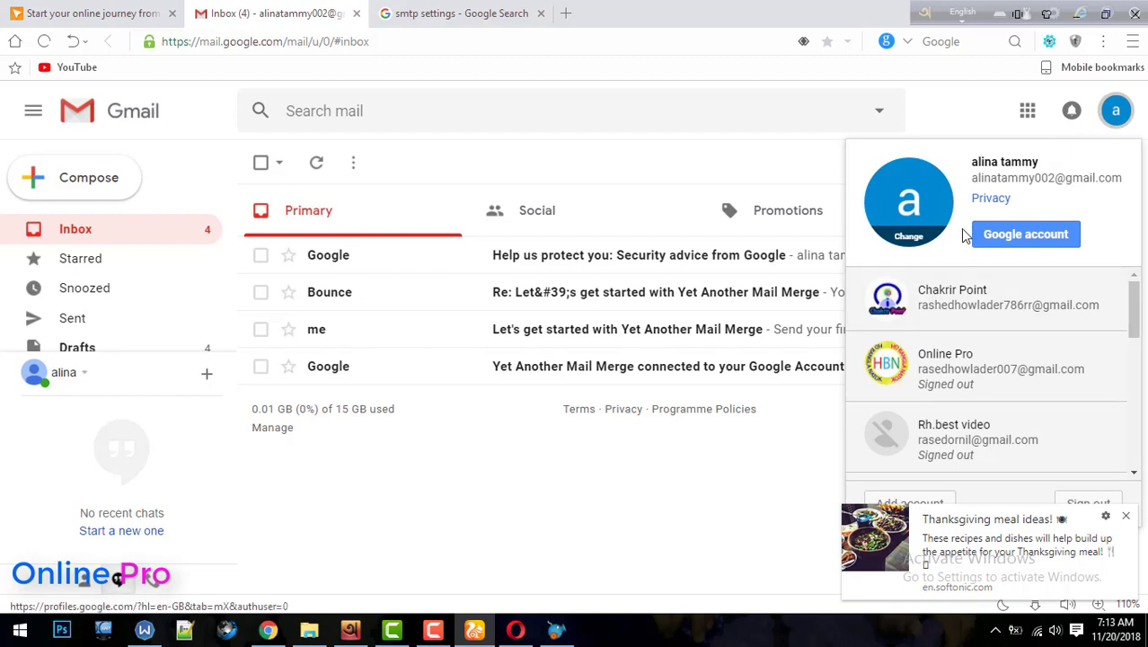
left_click_drag(972, 178, 1134, 183)
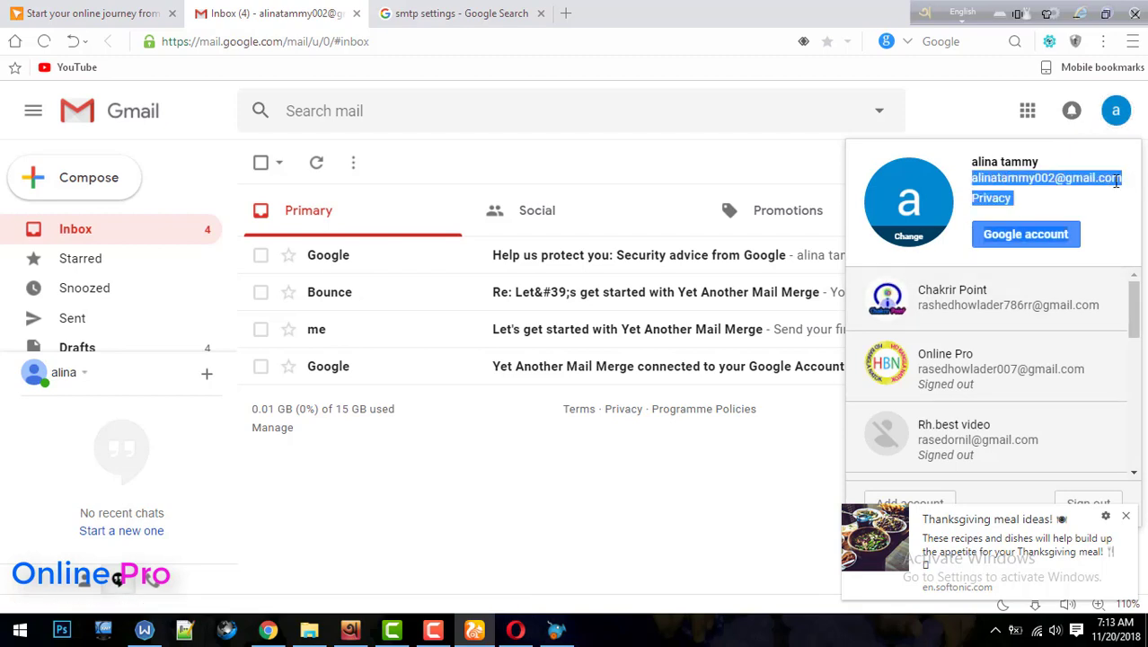
right_click(1117, 181)
left_click(1085, 190)
Switch back to SendBlaster and replace the SMTP username with the copied Gmail address
left_click(557, 629)
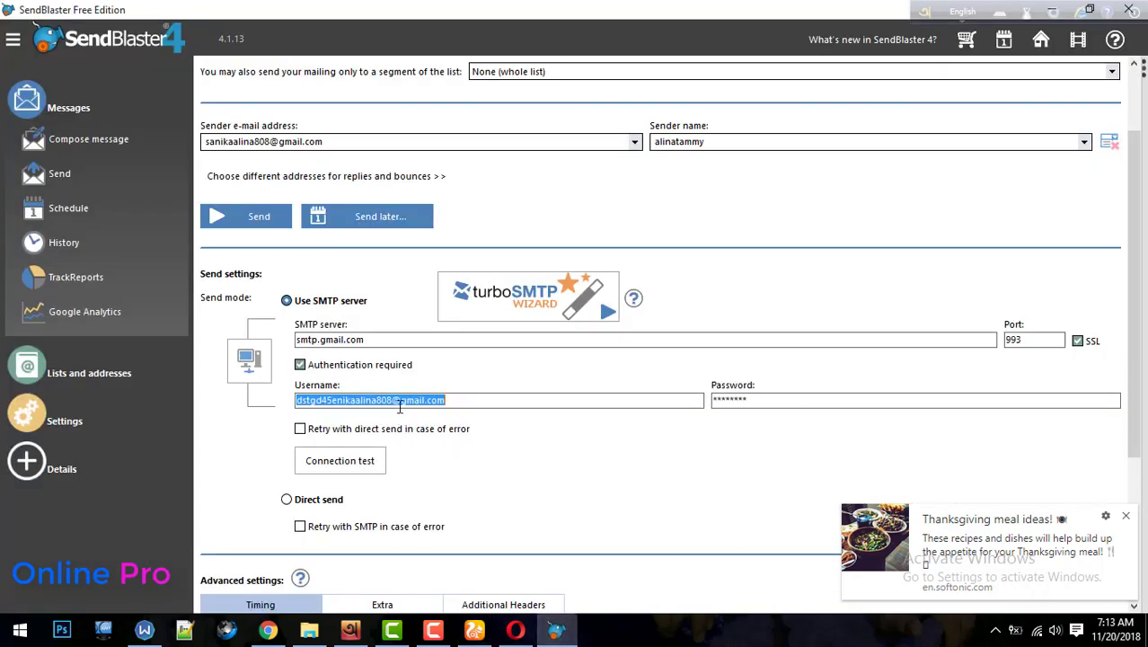
right_click(398, 406)
left_click(440, 243)
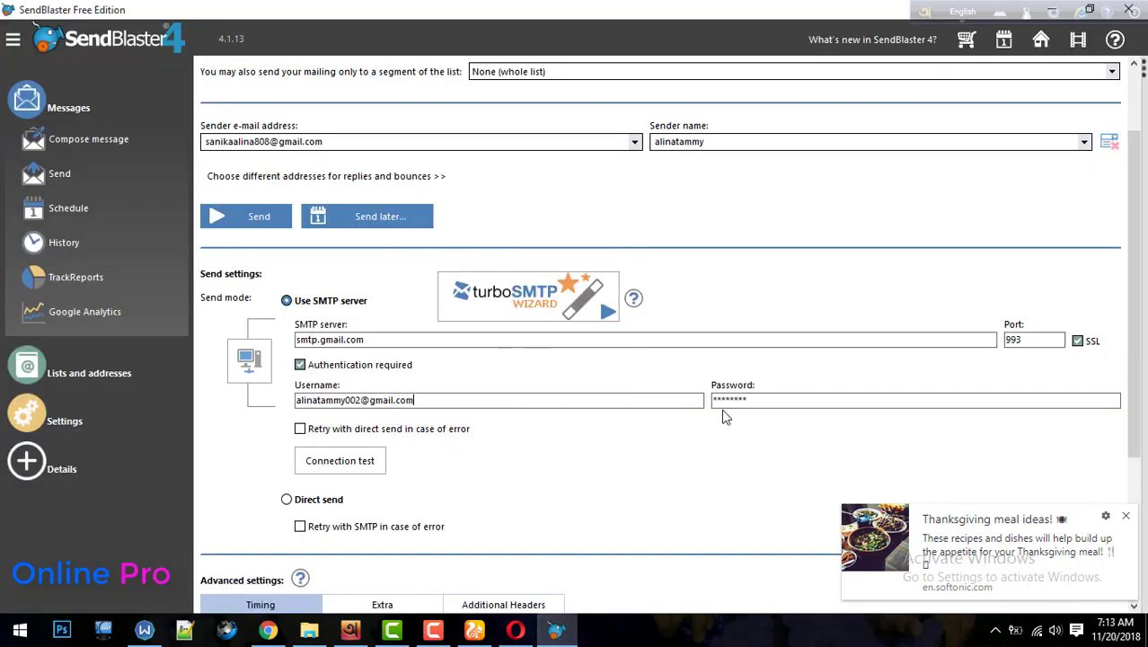
Run the SMTP connection test with the current login details and dismiss the result message
double_click(780, 402)
scroll(459, 400, "down", 1)
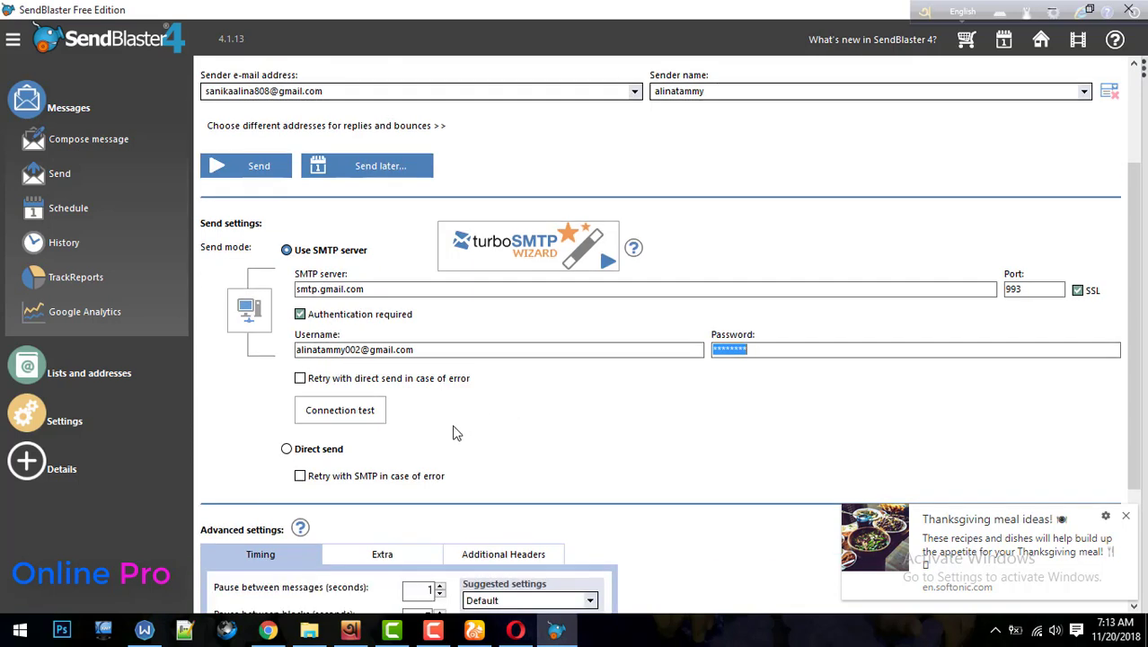
scroll(537, 445, "up", 1)
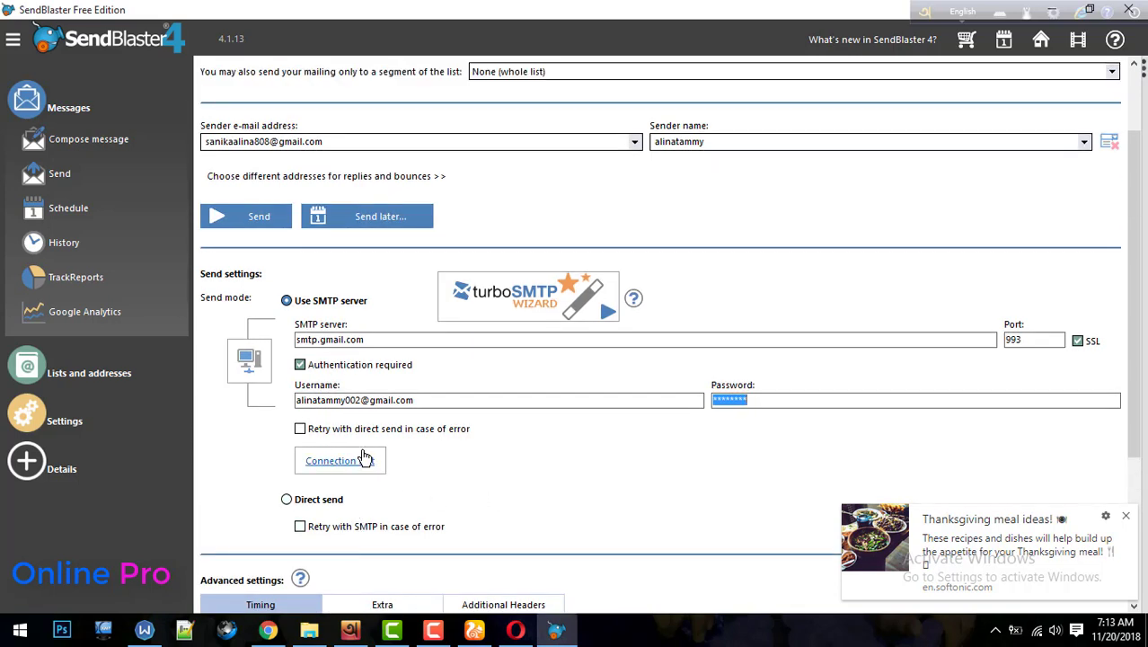
left_click(363, 460)
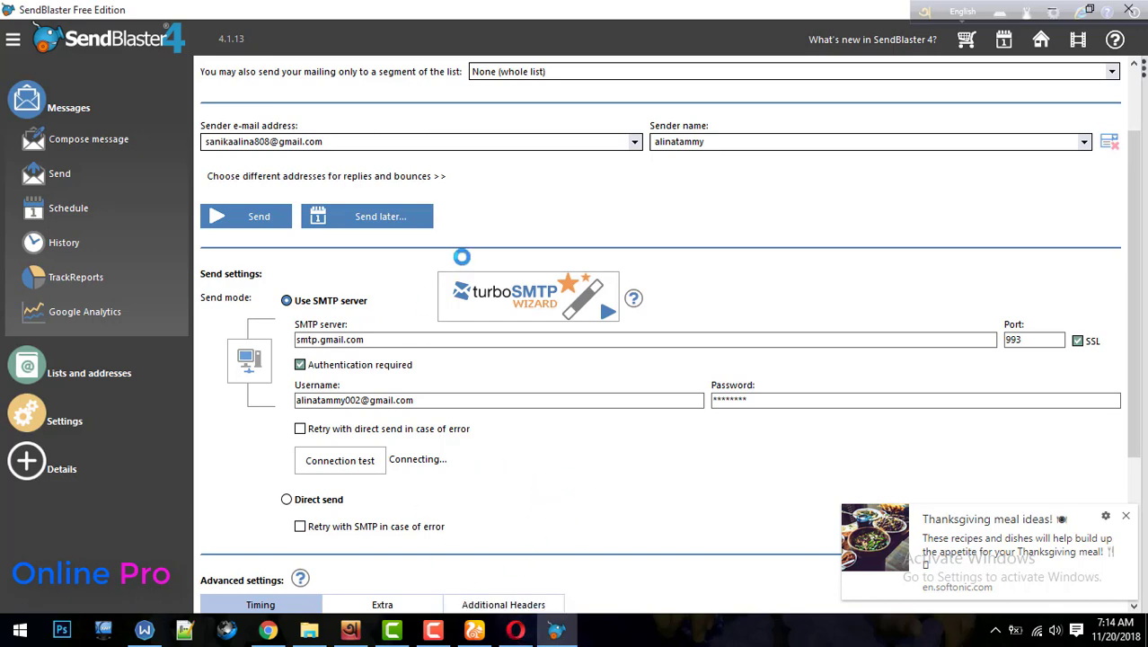
scroll(512, 364, "down", 3)
scroll(521, 368, "up", 1)
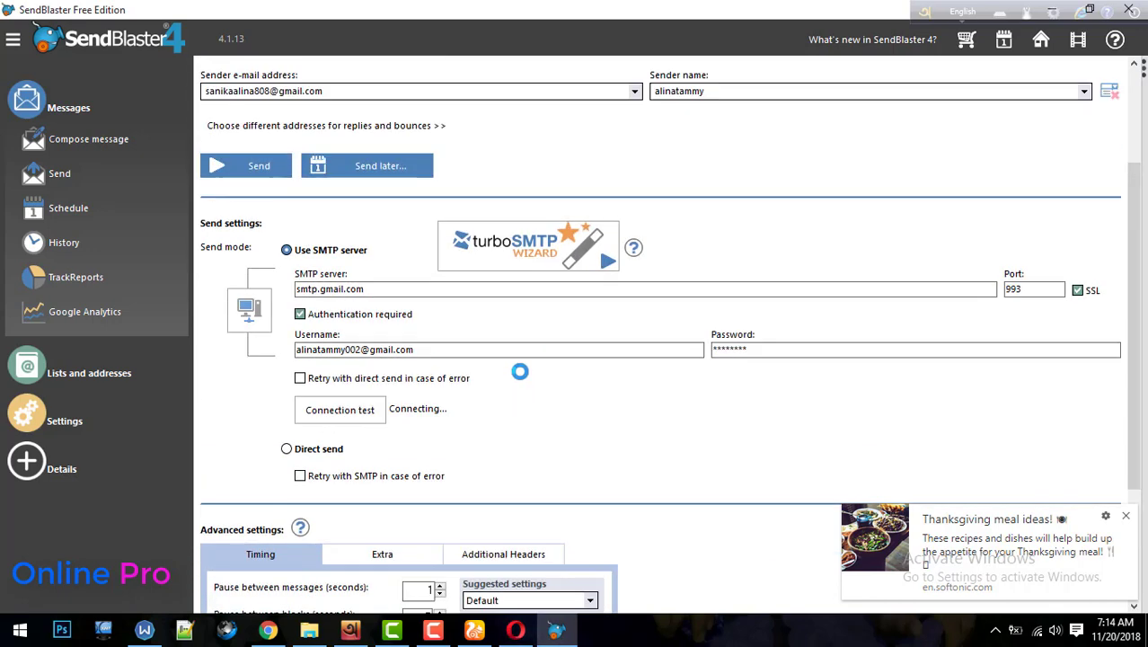
scroll(520, 371, "down", 3)
scroll(520, 371, "up", 4)
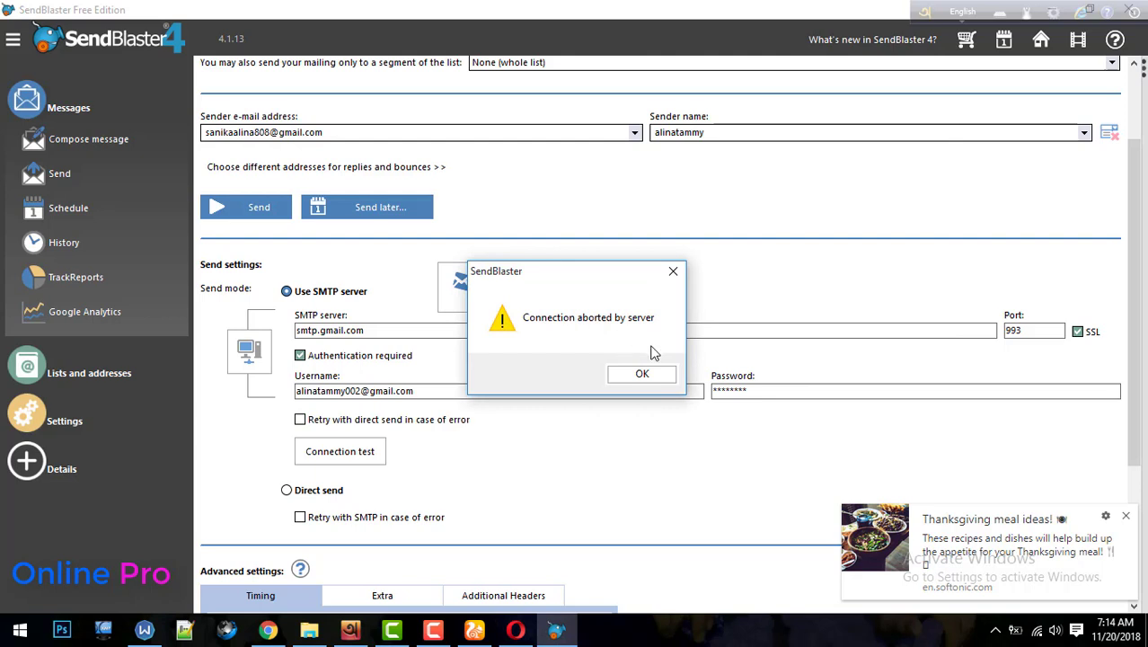
left_click(642, 373)
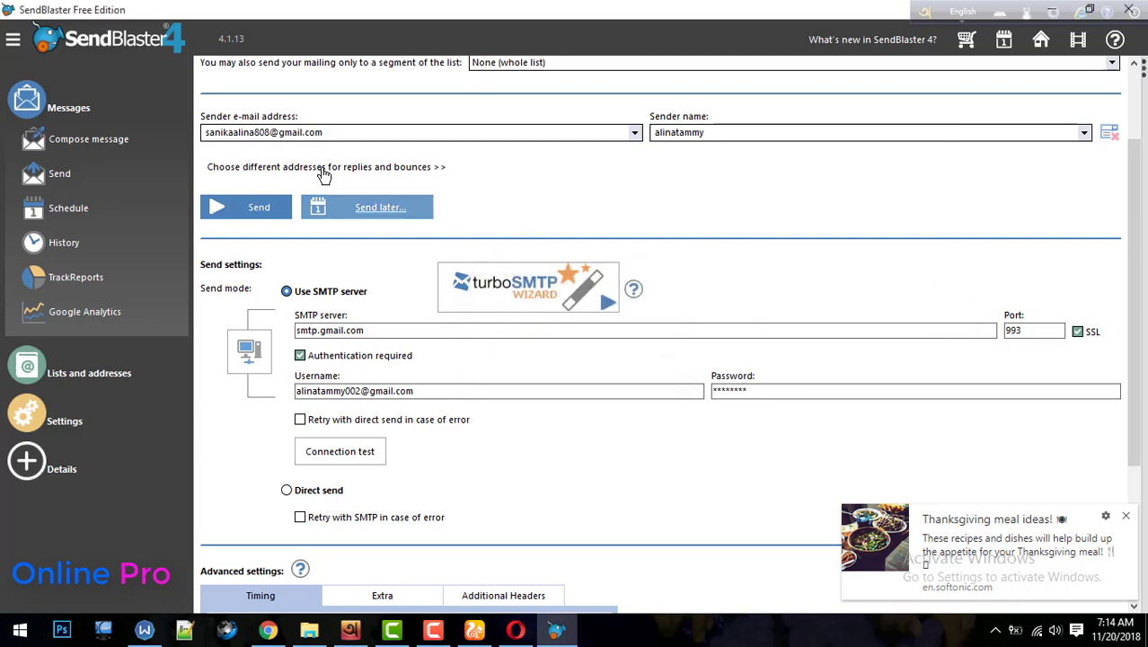
Replace the sender e-mail address with the copied Gmail address and check the sender name
double_click(328, 132)
right_click(250, 141)
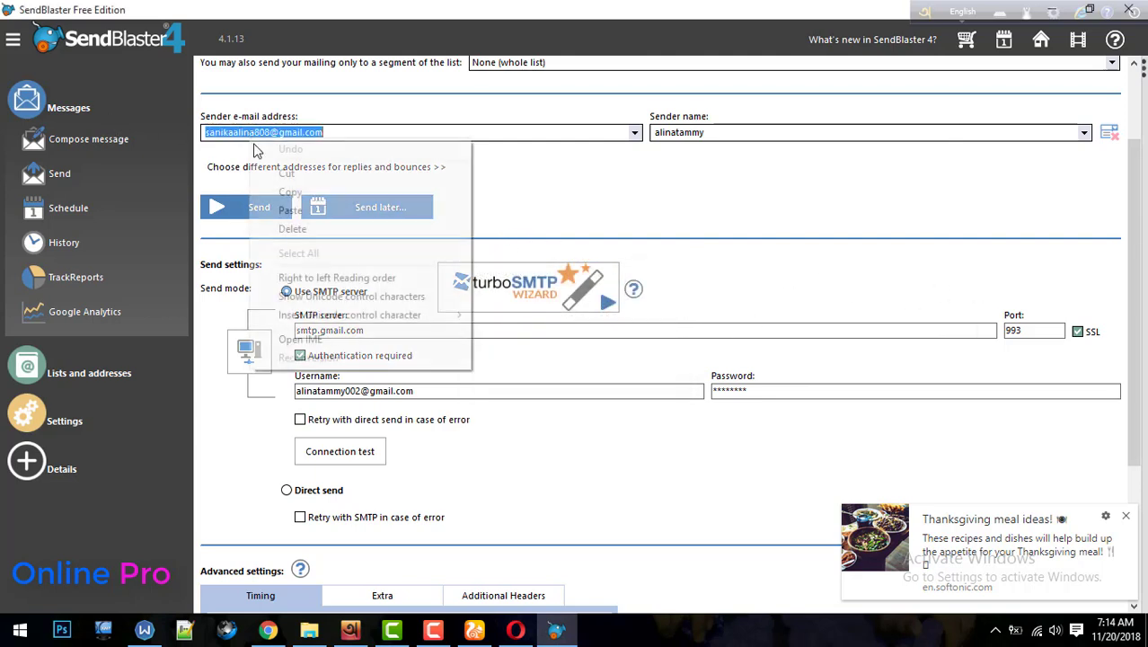
left_click(290, 210)
double_click(734, 132)
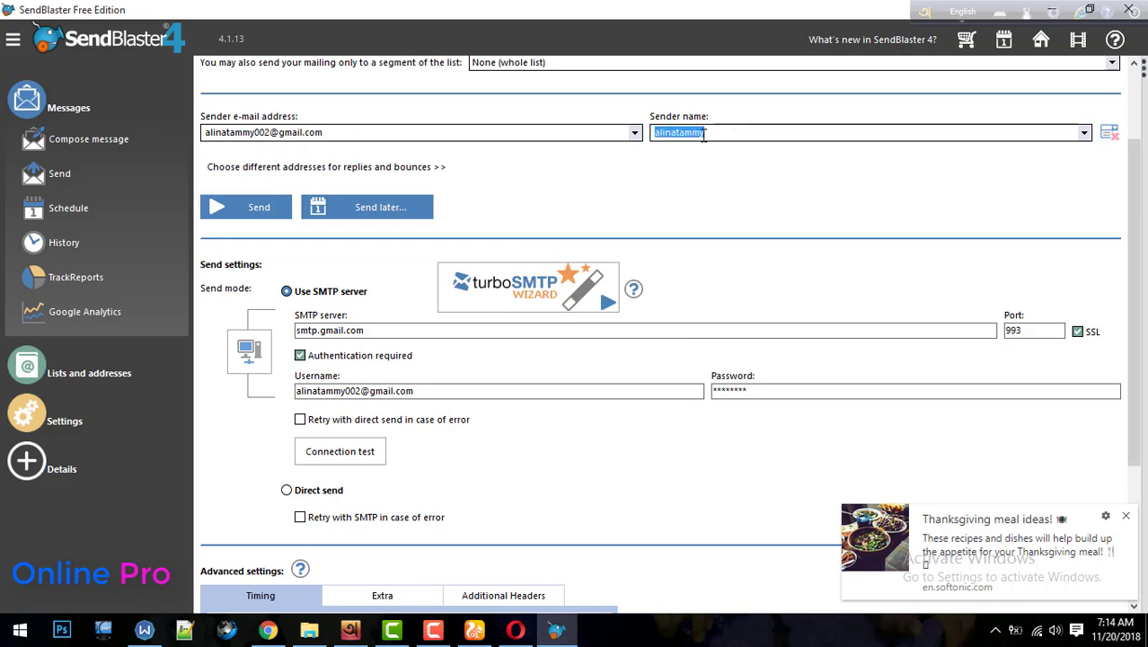
left_click(726, 134)
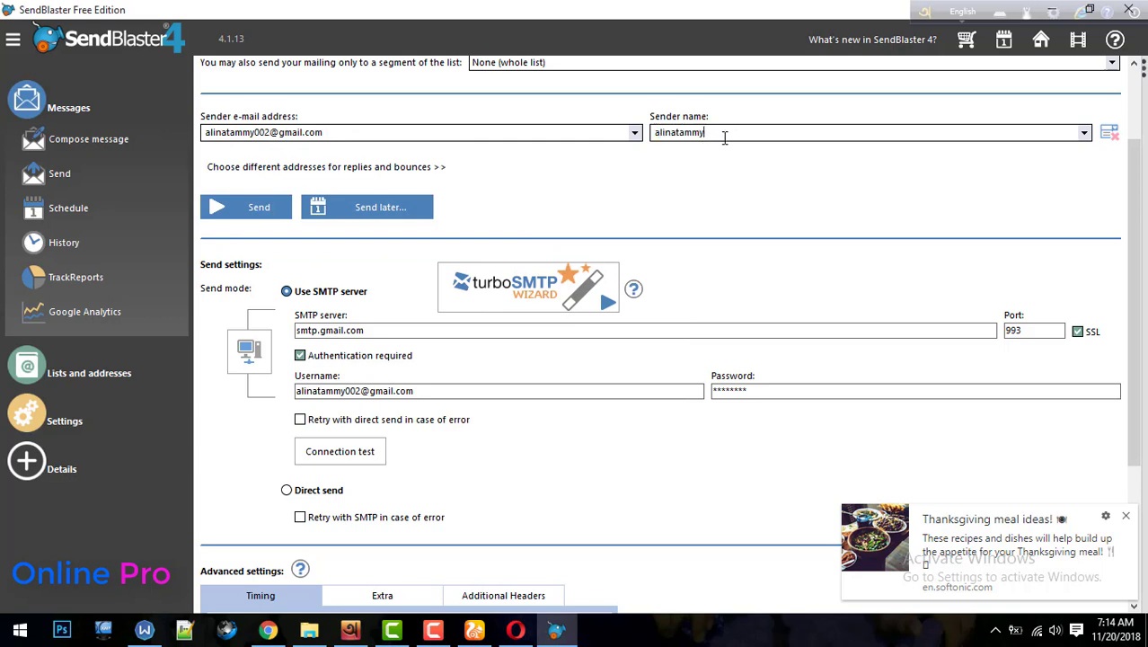
scroll(715, 219, "up", 2)
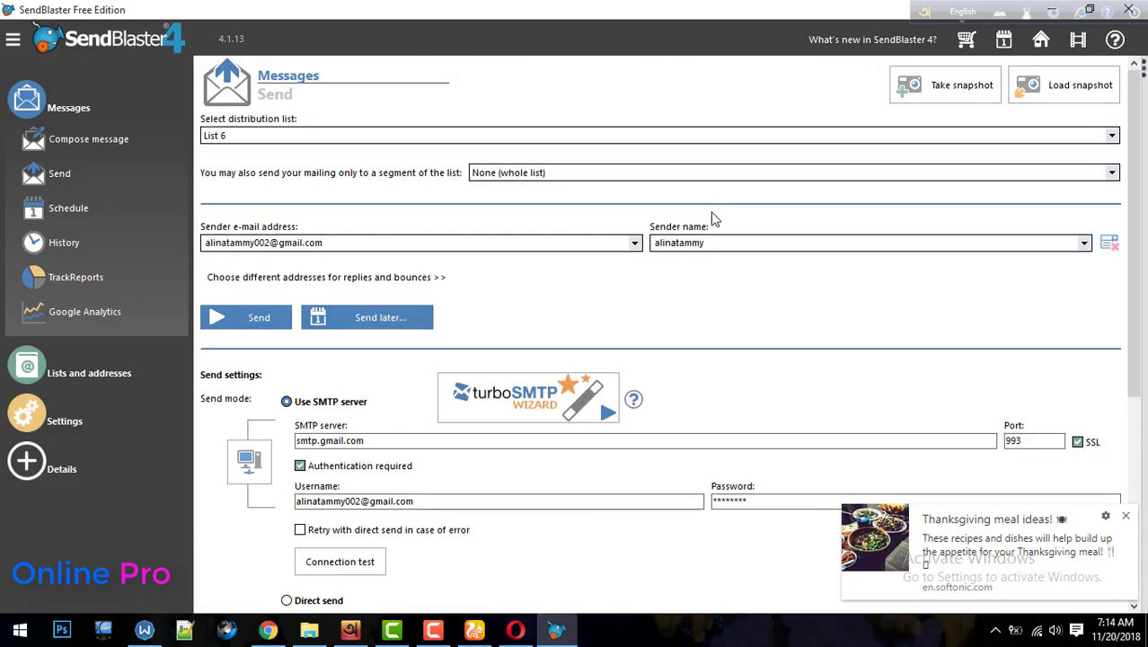
scroll(711, 221, "down", 2)
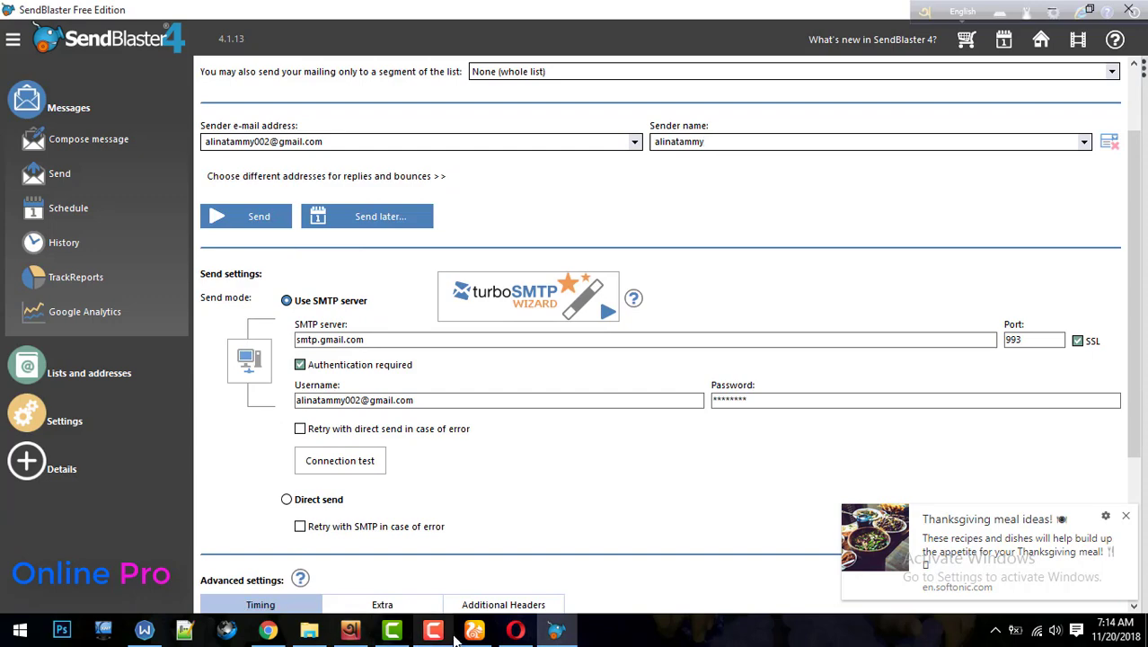
Switch to the Gmail inbox in UC Browser and open the Gmail settings
left_click(474, 630)
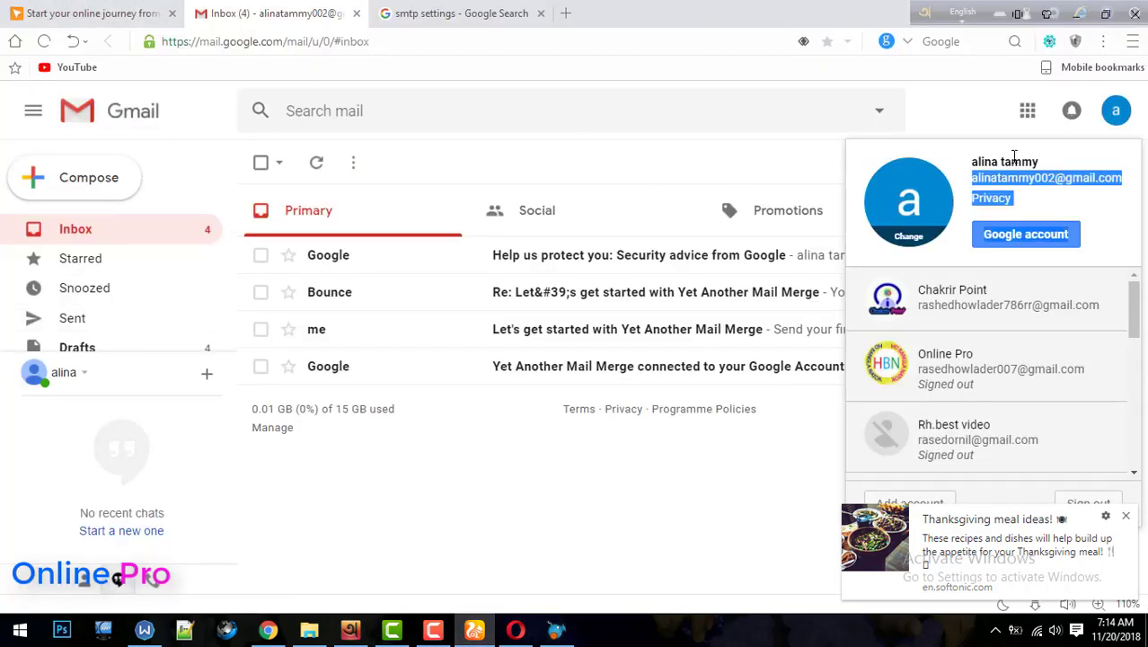
left_click(774, 166)
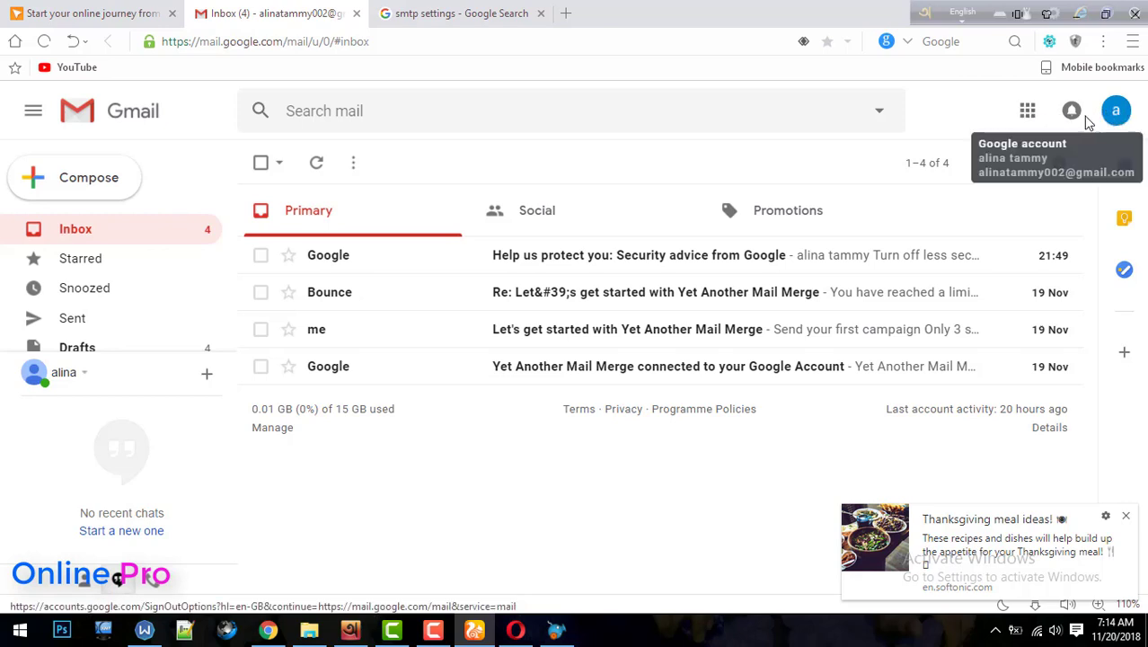
left_click(1058, 162)
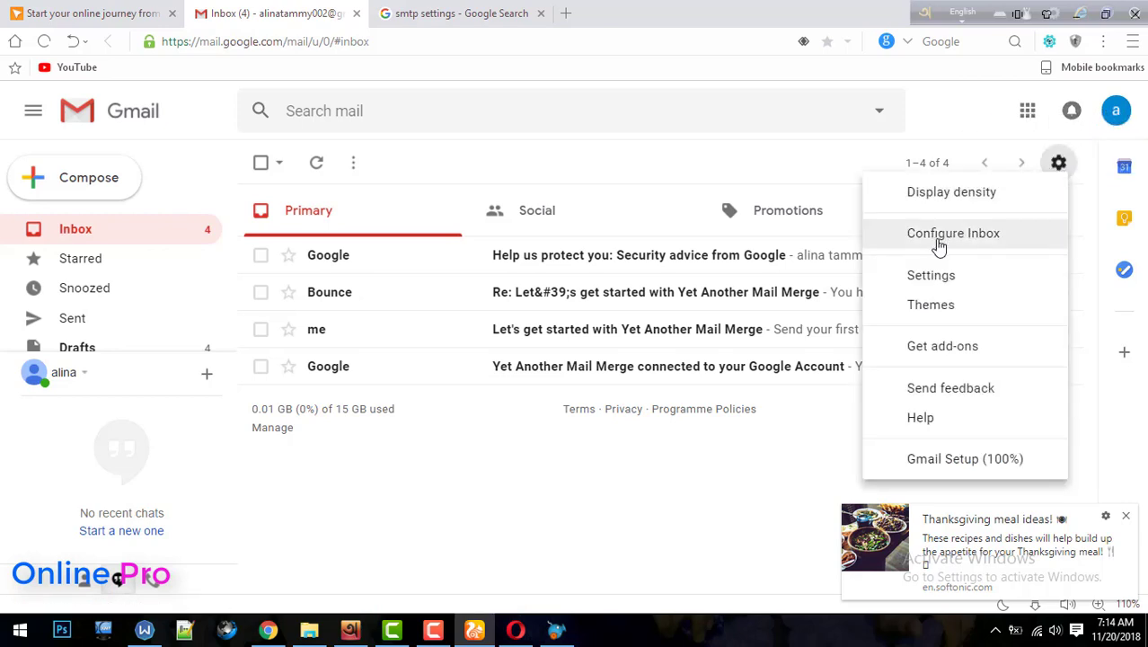
left_click(1059, 163)
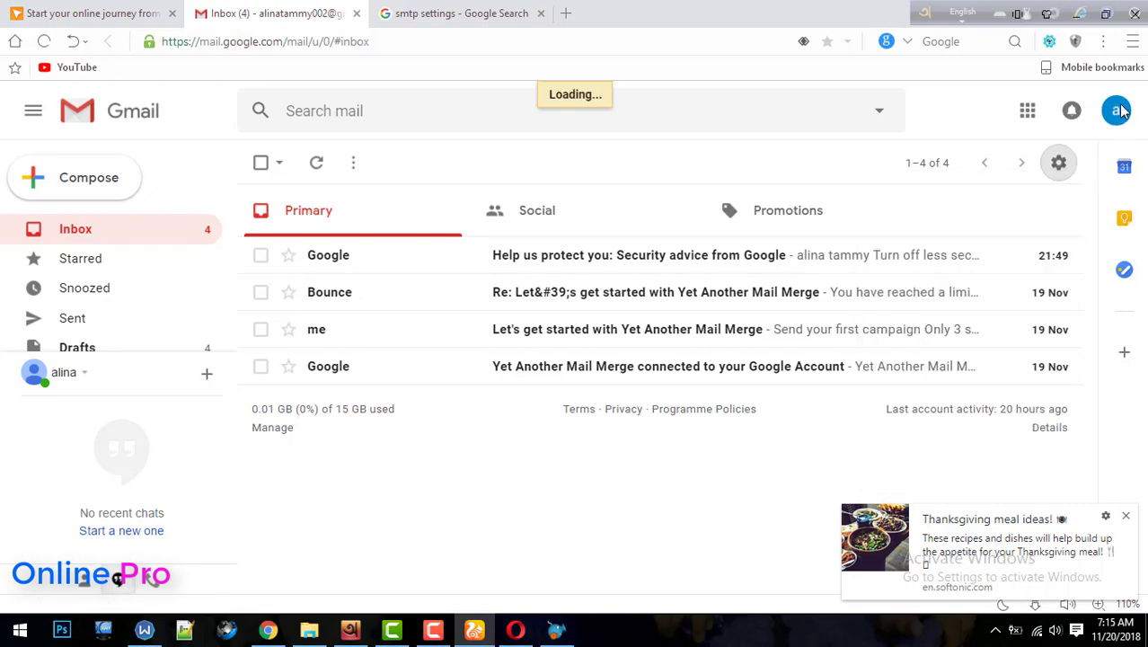
Open the Google Account page and go to Apps with account access under Sign-in & security
left_click(1119, 117)
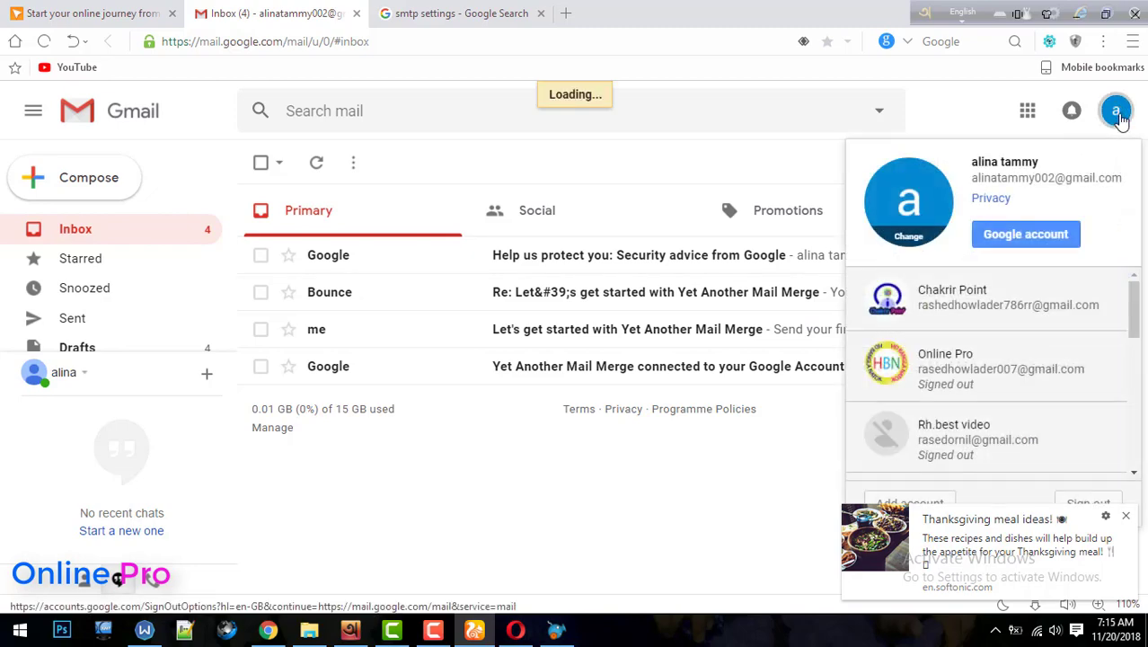
left_click(1020, 236)
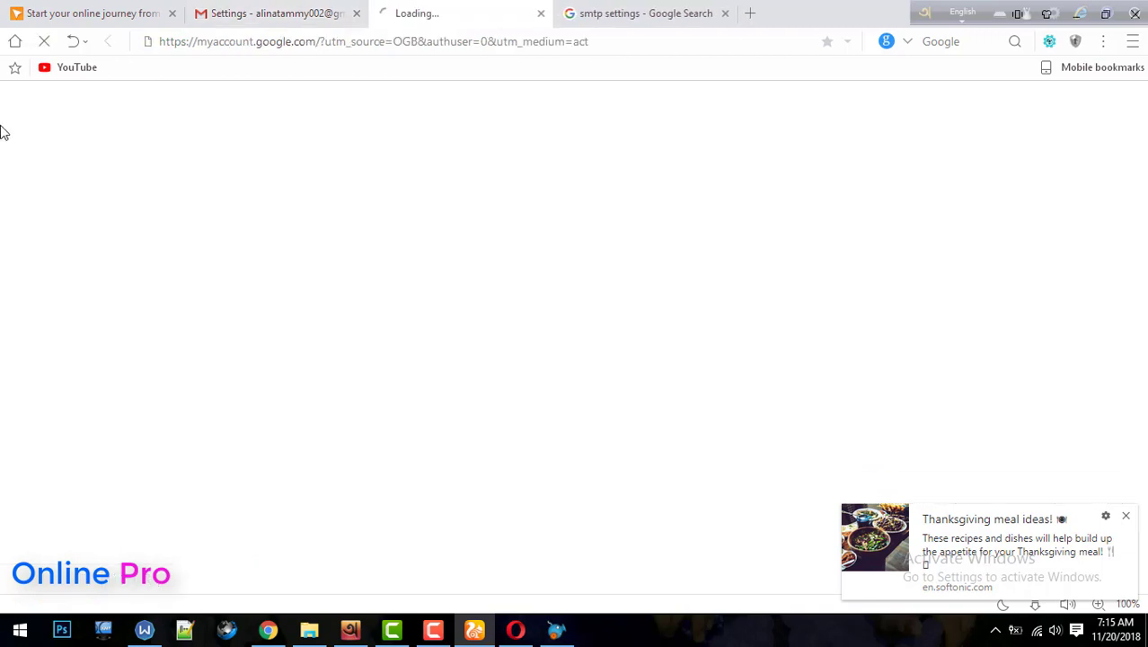
left_click(433, 629)
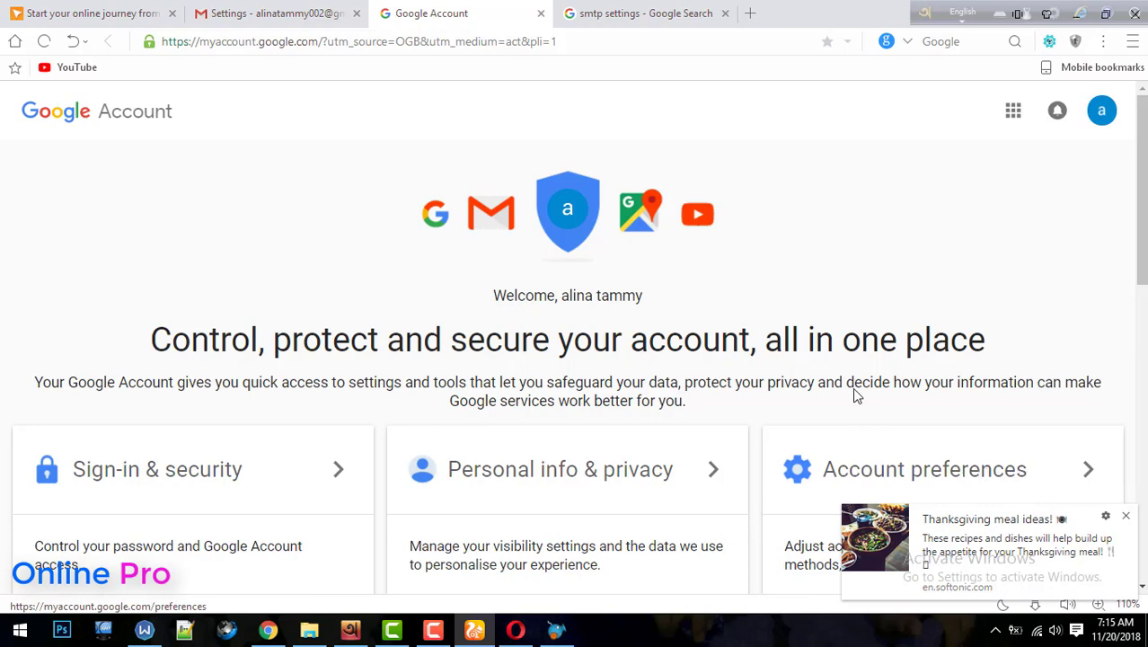
scroll(845, 311, "down", 1)
scroll(840, 311, "down", 5)
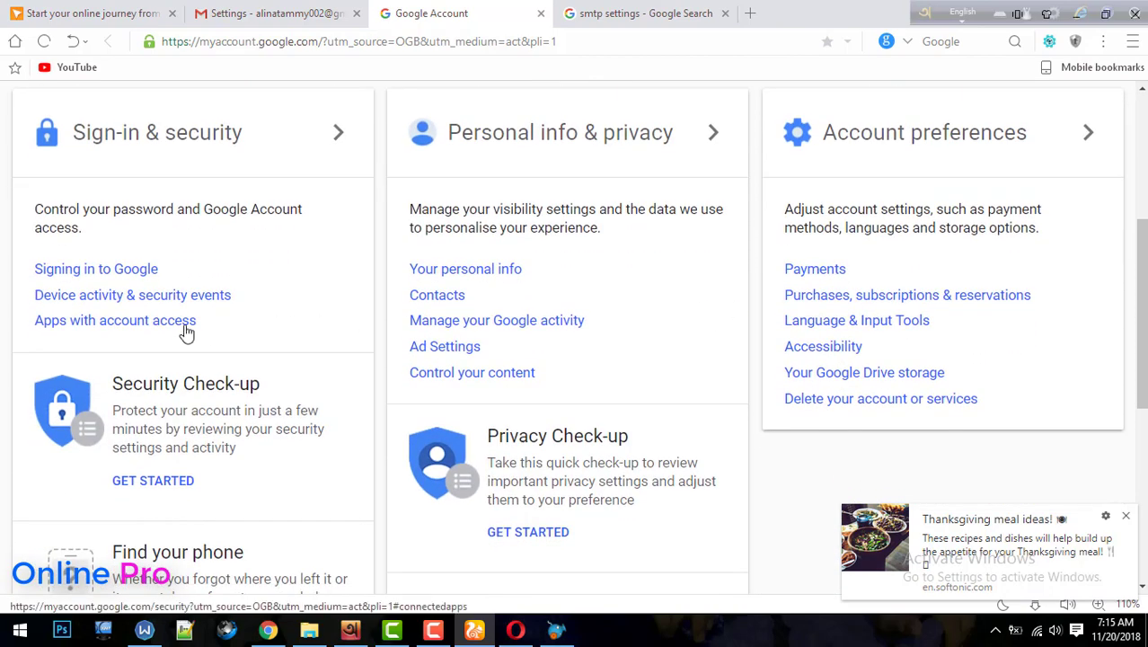
left_click(144, 324)
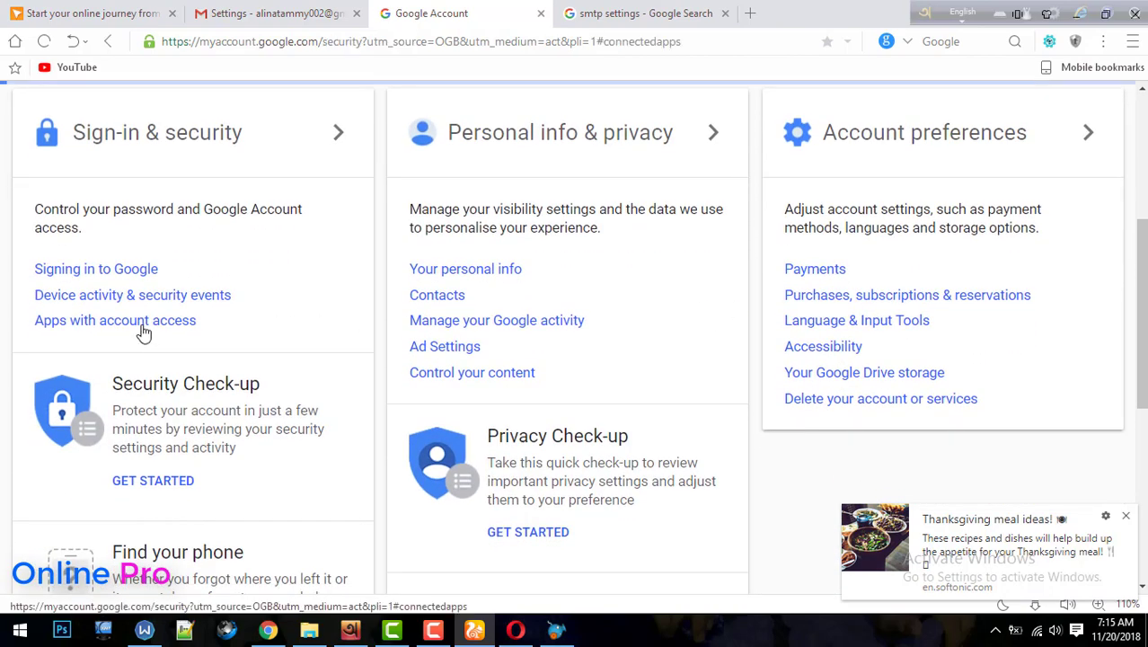
Enable POP for all mail with IMAP enabled in Gmail's Forwarding and POP/IMAP settings, and save the changes
left_click(280, 13)
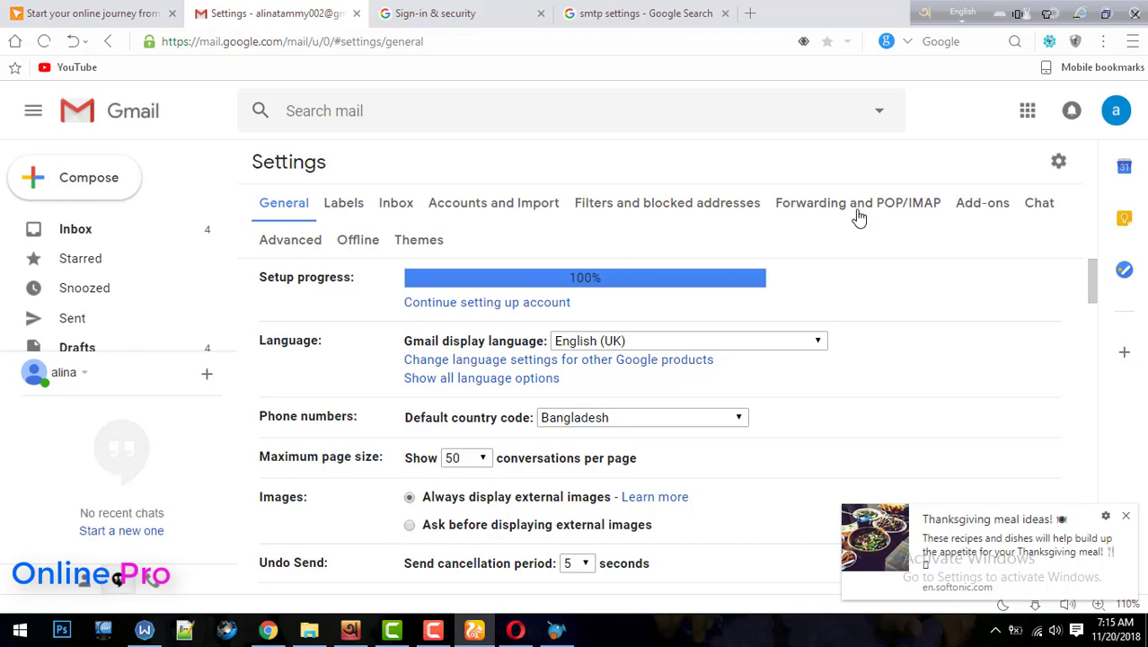
left_click(907, 211)
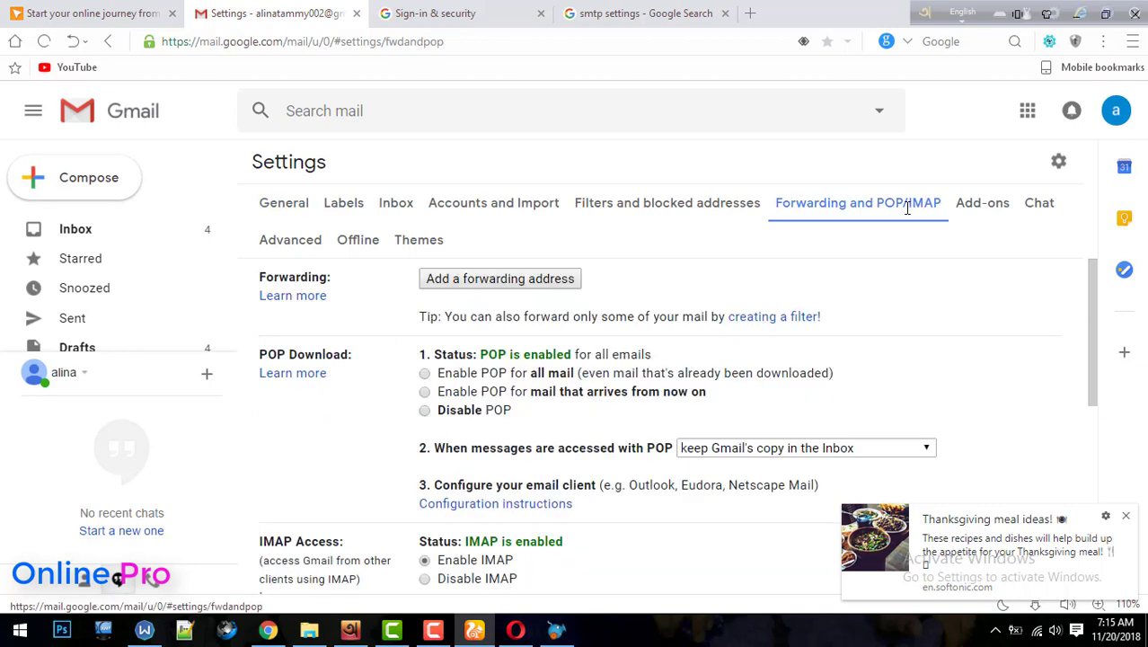
scroll(628, 303, "down", 1)
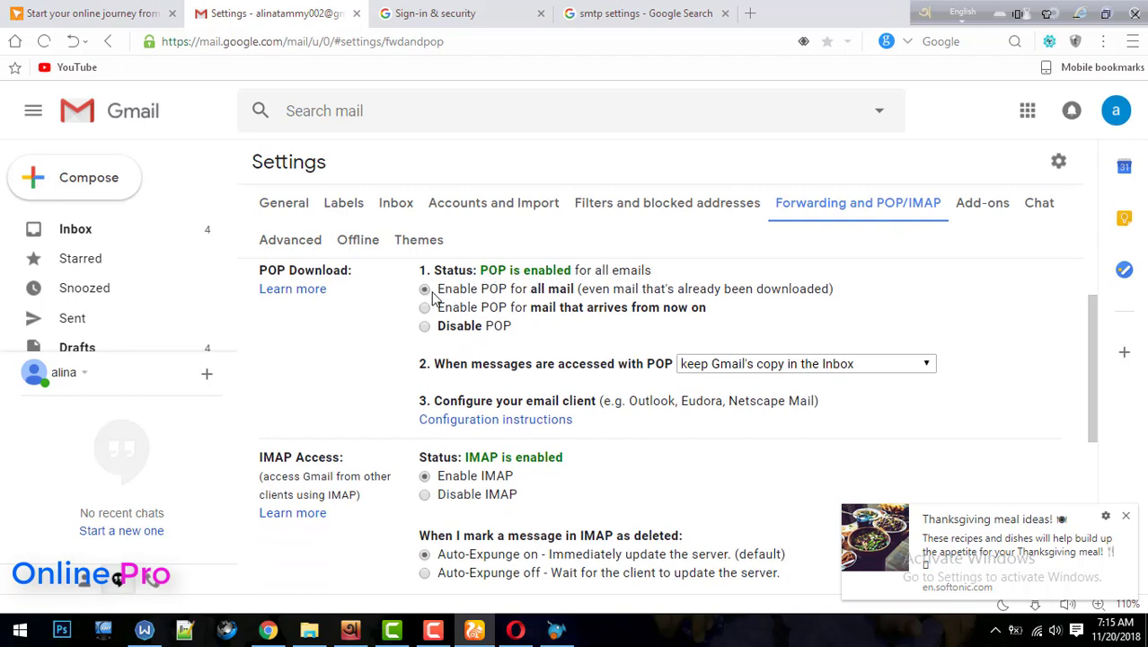
scroll(477, 361, "down", 1)
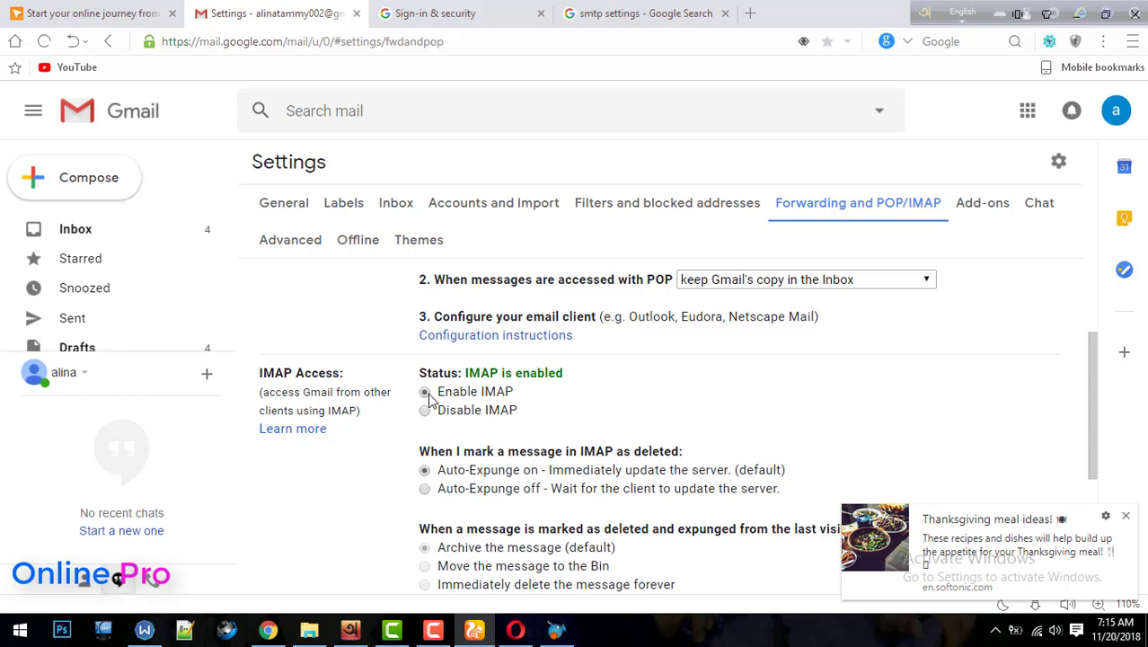
scroll(429, 399, "down", 3)
scroll(647, 525, "up", 5)
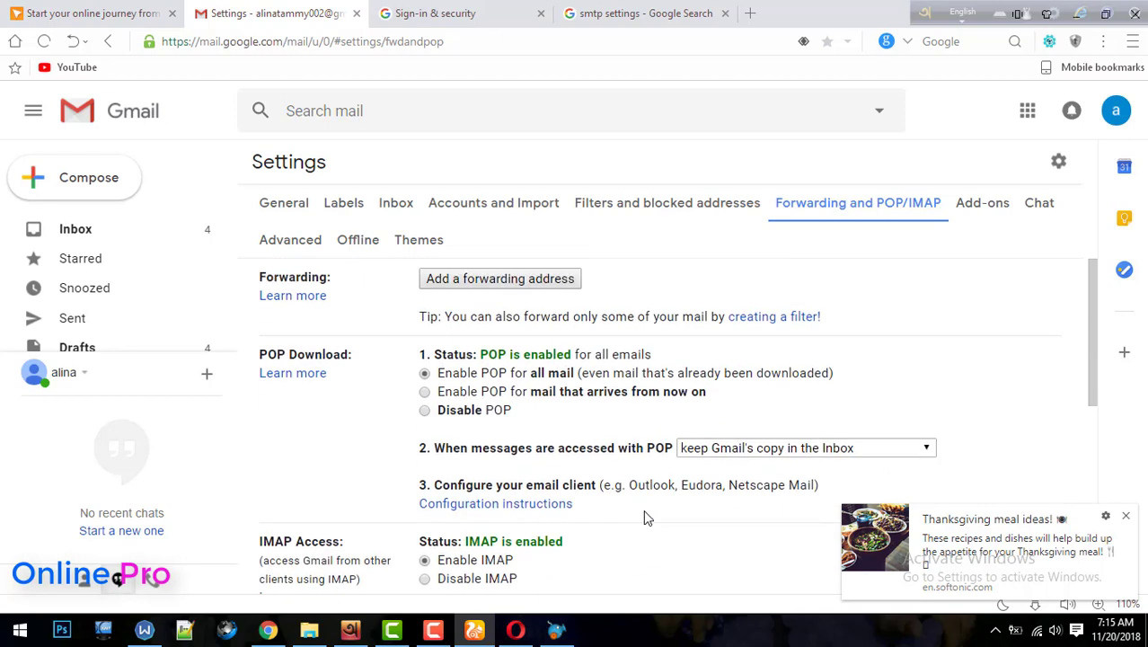
scroll(512, 451, "down", 5)
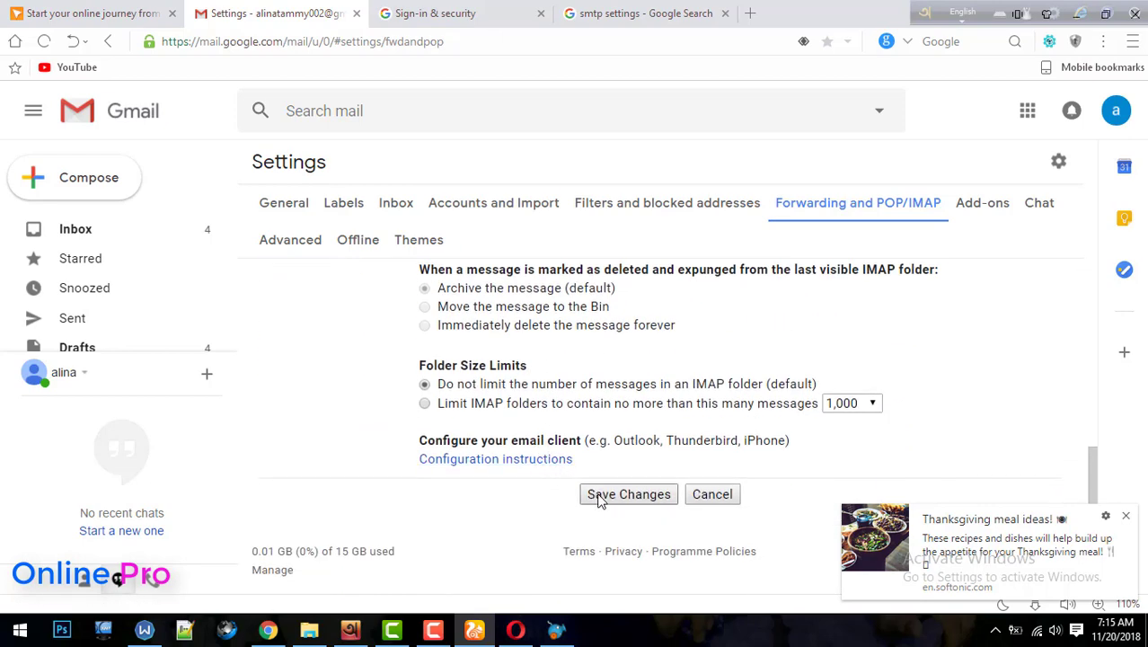
left_click(615, 494)
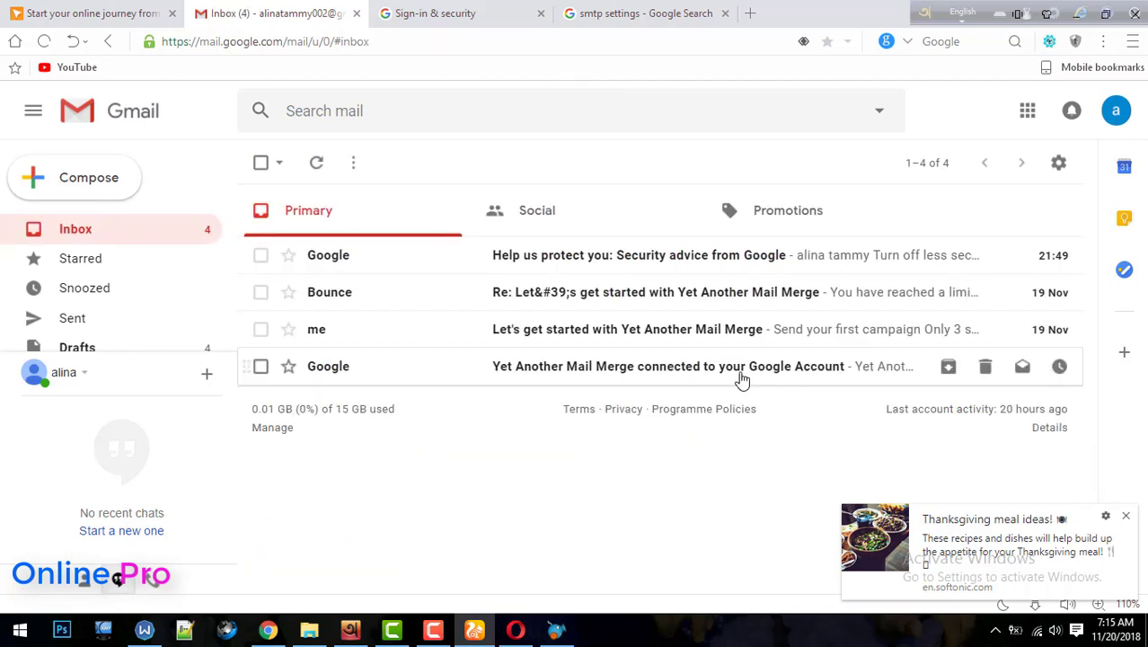
Set Allow less secure apps to ON under the Google account's Apps with account access, and close the account page
left_click(593, 10)
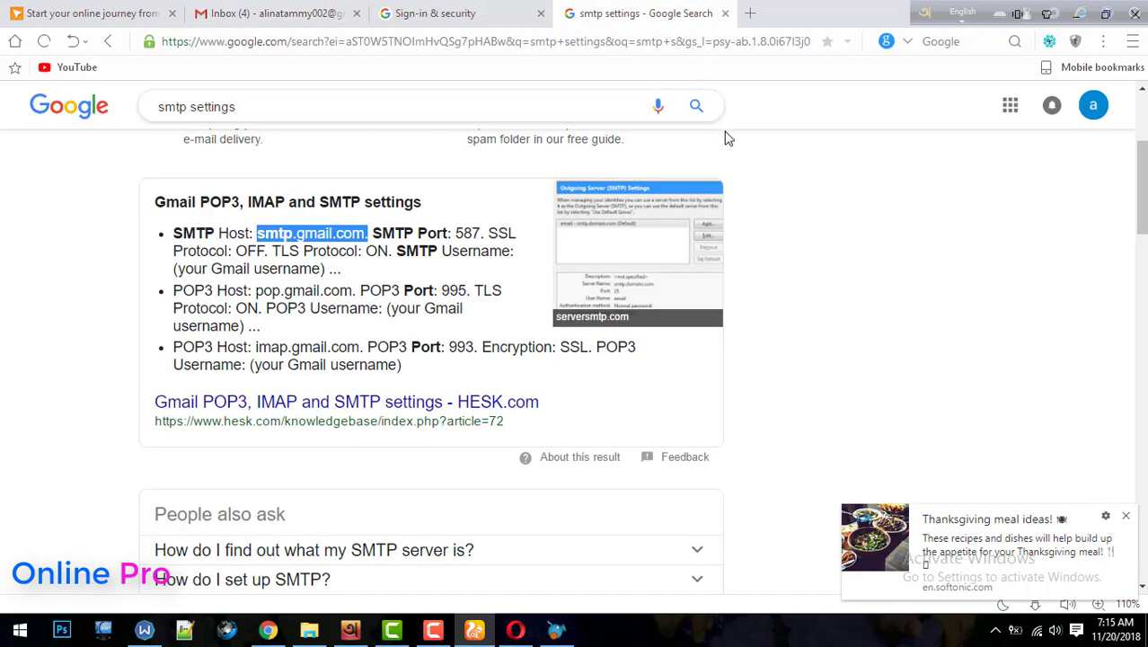
scroll(725, 135, "down", 1)
left_click(463, 13)
scroll(809, 267, "down", 6)
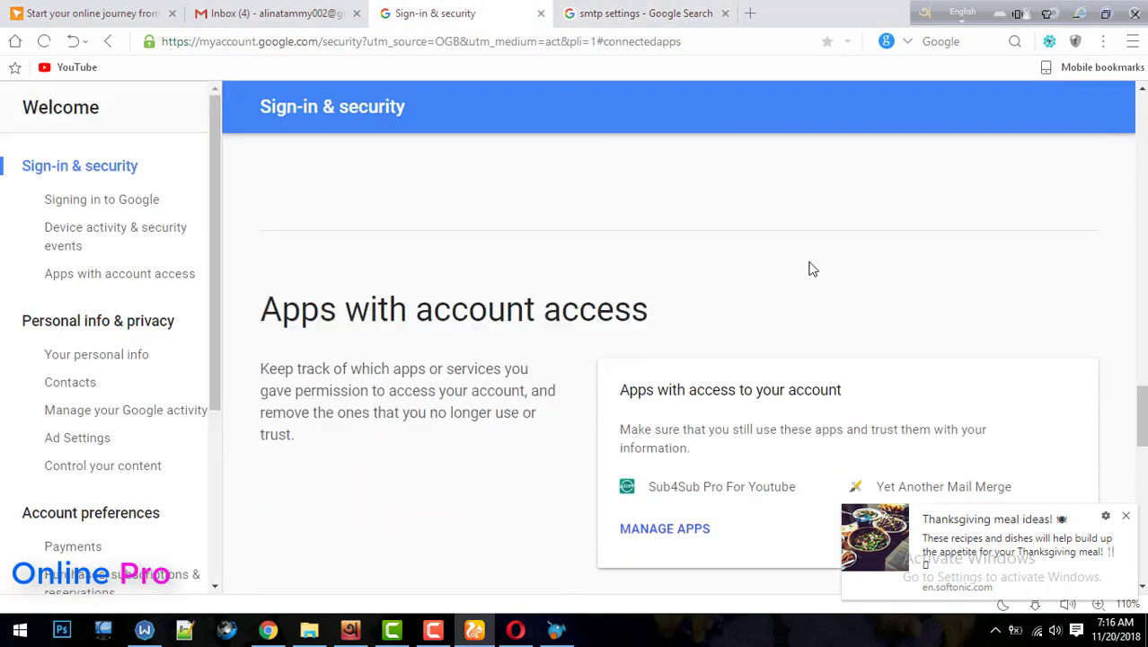
scroll(884, 296, "down", 5)
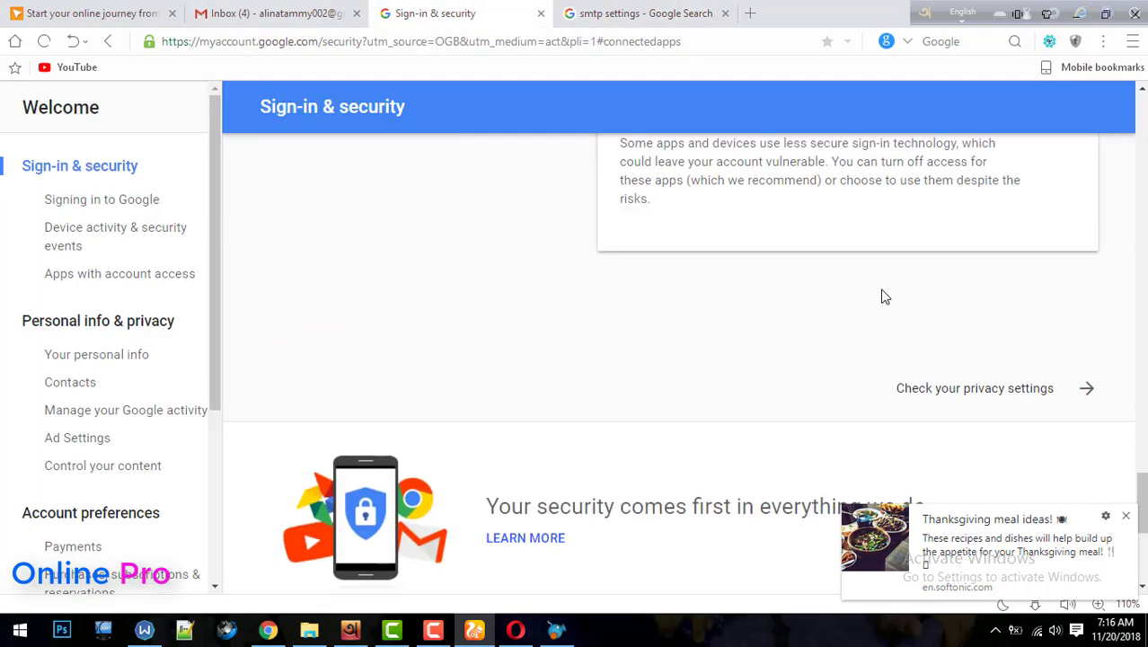
scroll(884, 296, "up", 3)
left_click(1058, 355)
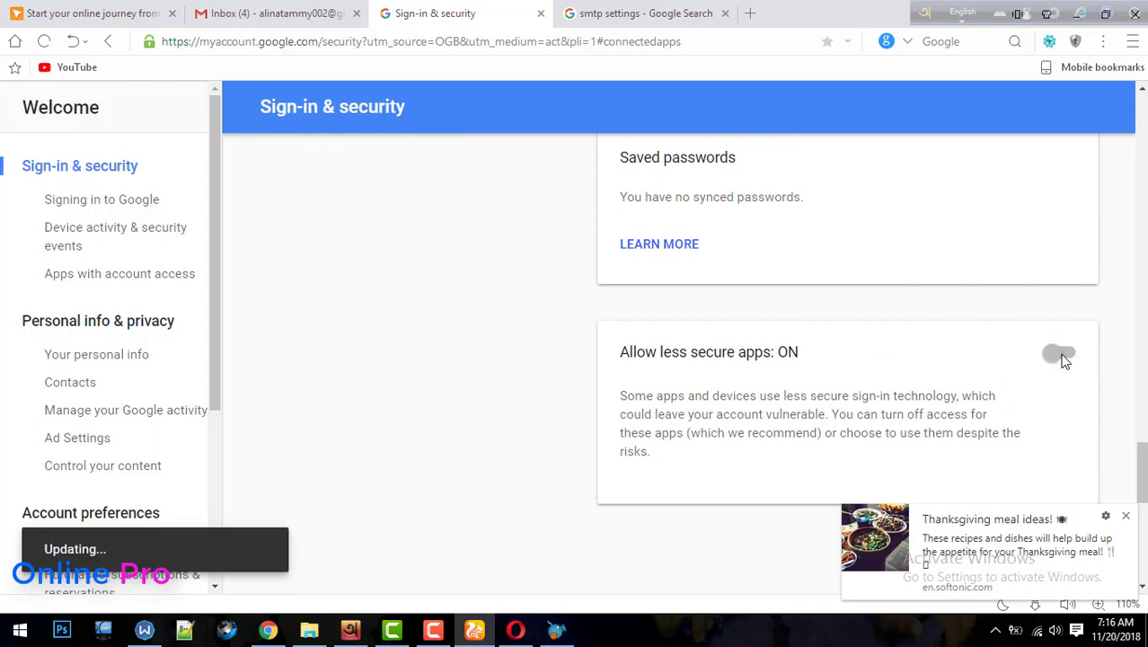
left_click(1071, 359)
left_click(541, 14)
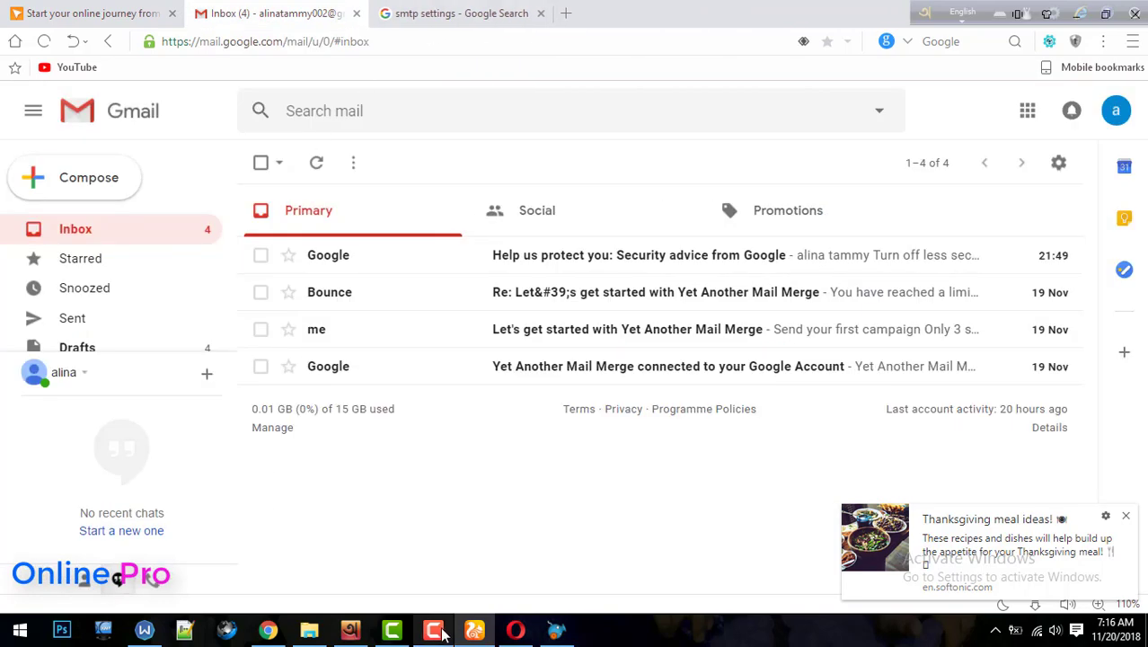
Switch to SendBlaster, run the SMTP connection test again and dismiss the result message
mouse_move(474, 639)
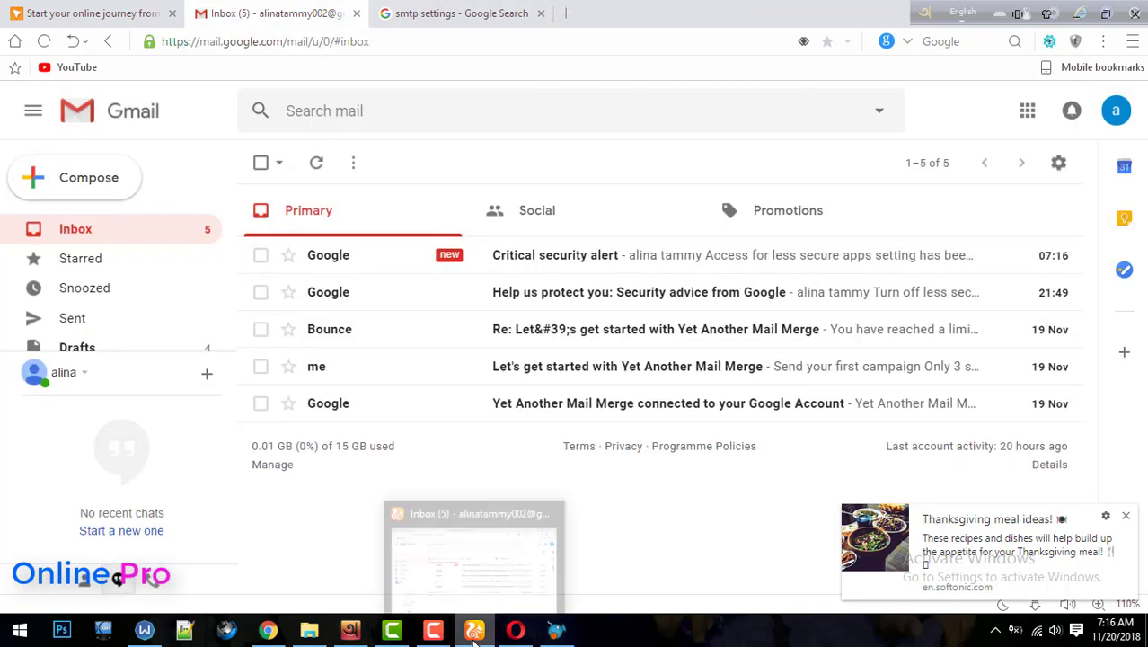
left_click(558, 635)
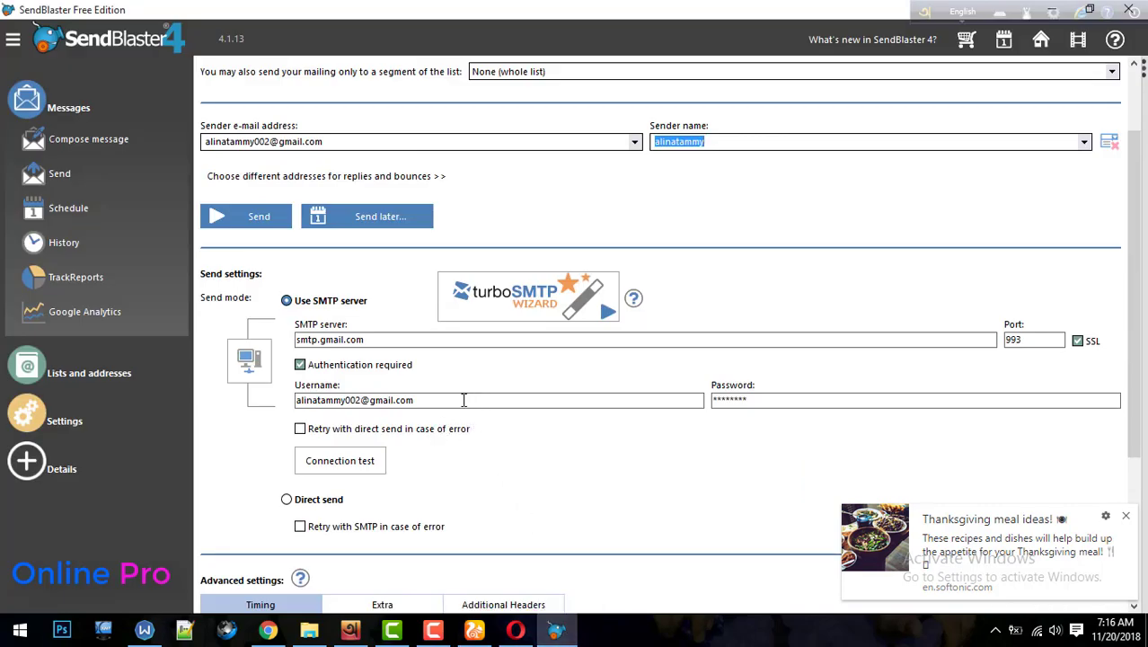
scroll(463, 399, "up", 1)
scroll(463, 400, "down", 2)
left_click(352, 413)
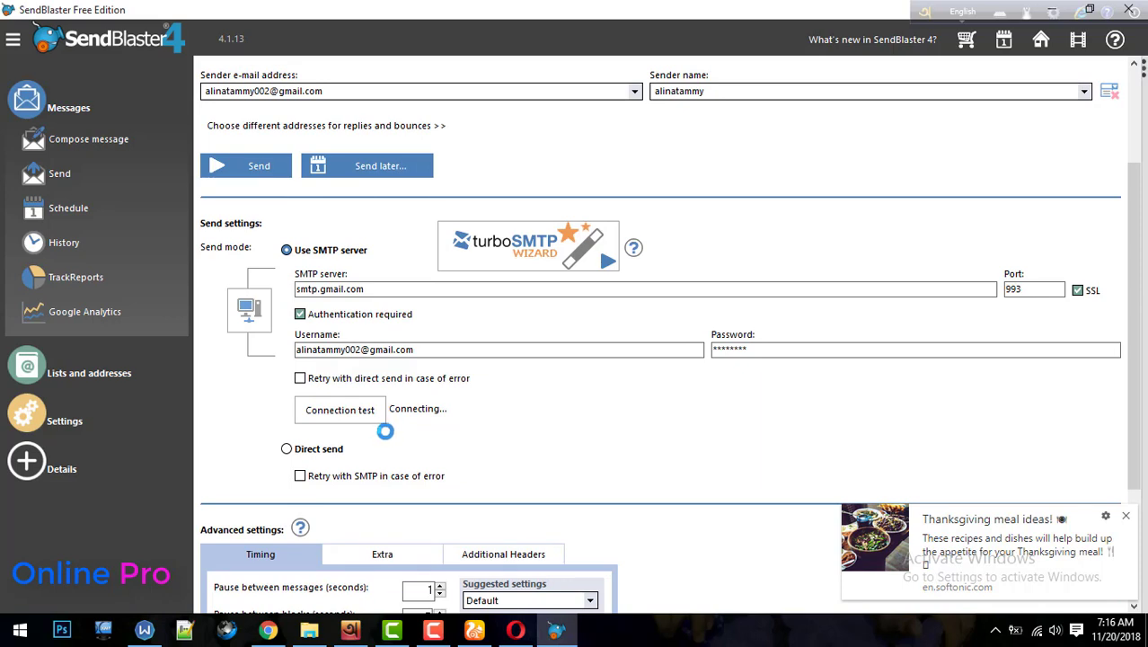
scroll(391, 429, "down", 2)
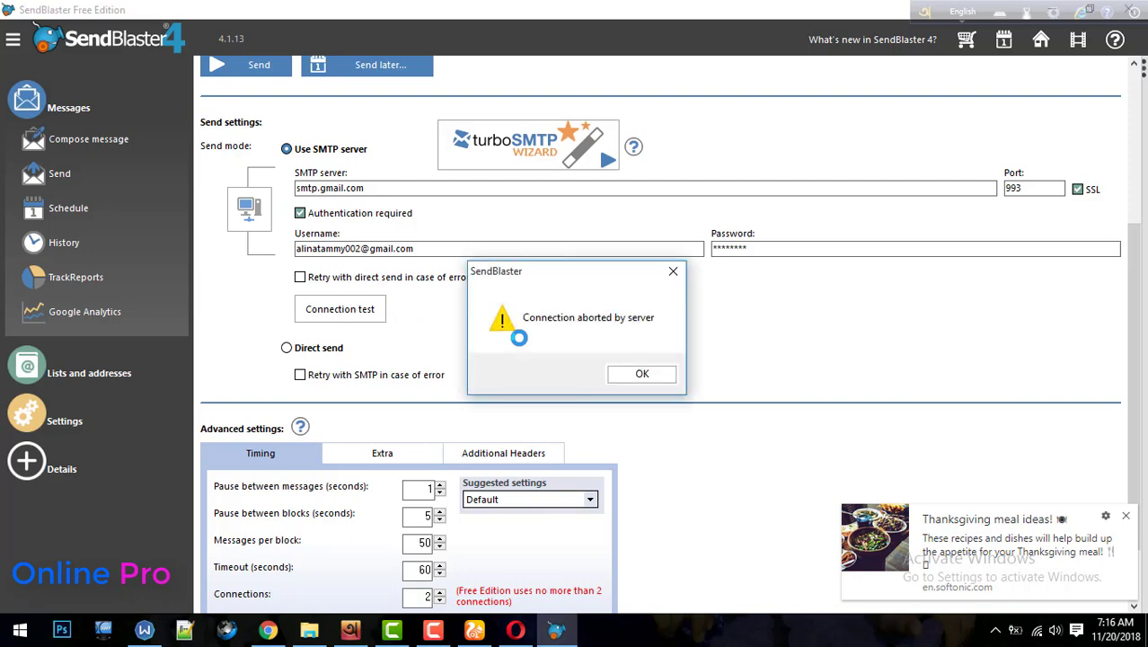
left_click(642, 377)
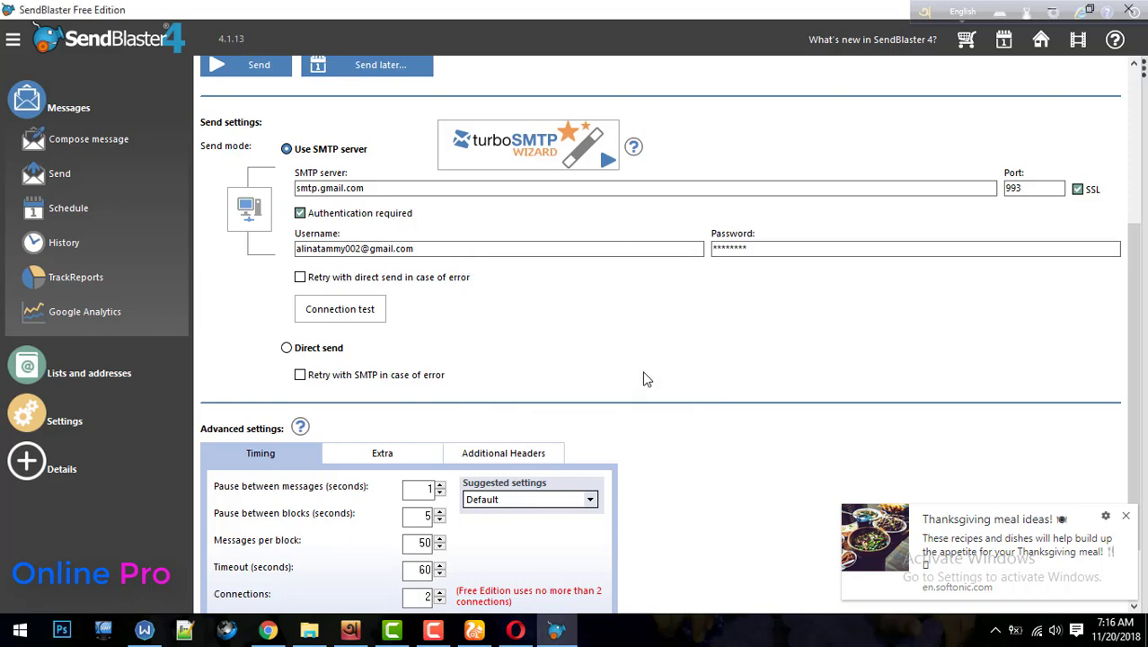
Set the SMTP server port to 587, copied from the smtp settings search results in UC Browser
scroll(766, 328, "up", 1)
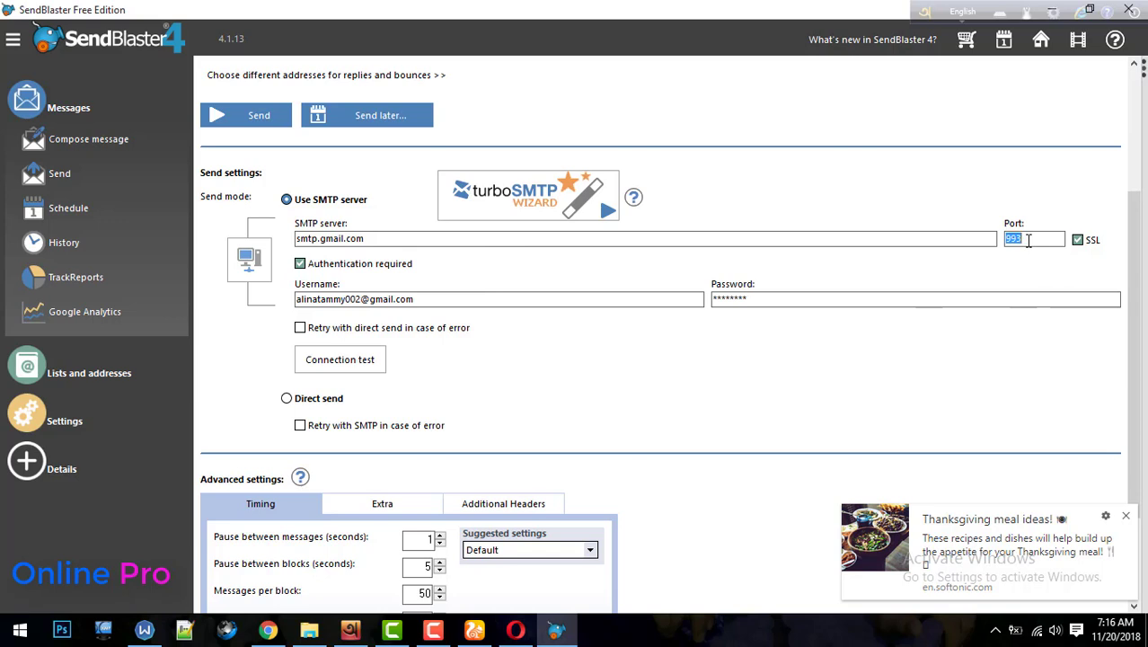
type("465")
left_click(268, 630)
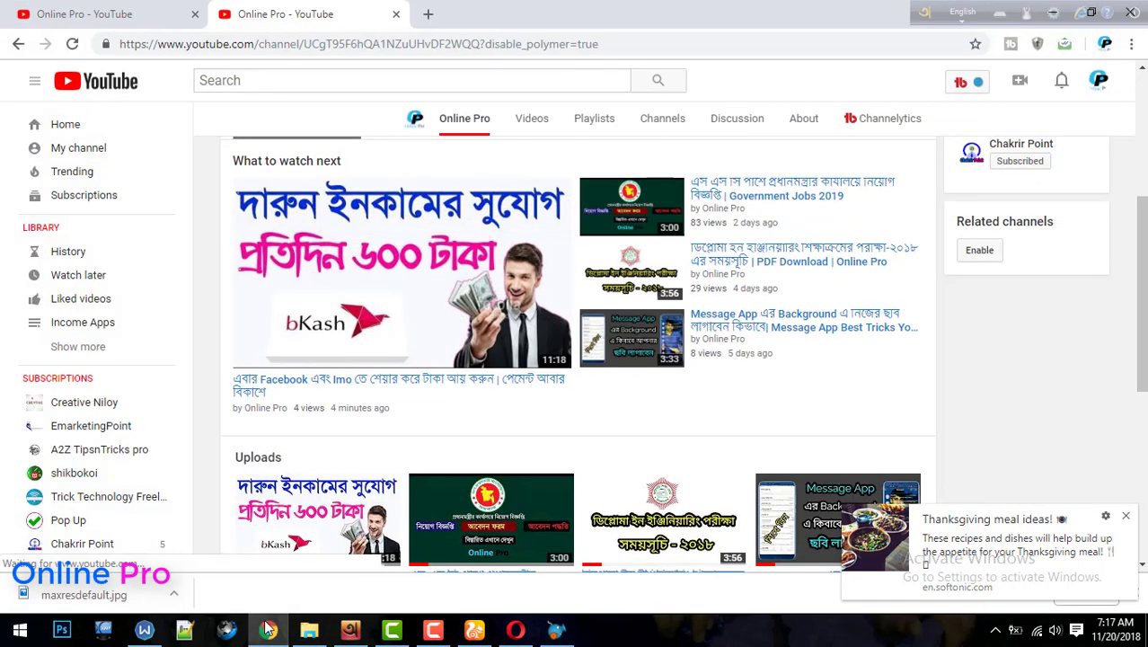
left_click(474, 632)
left_click(400, 11)
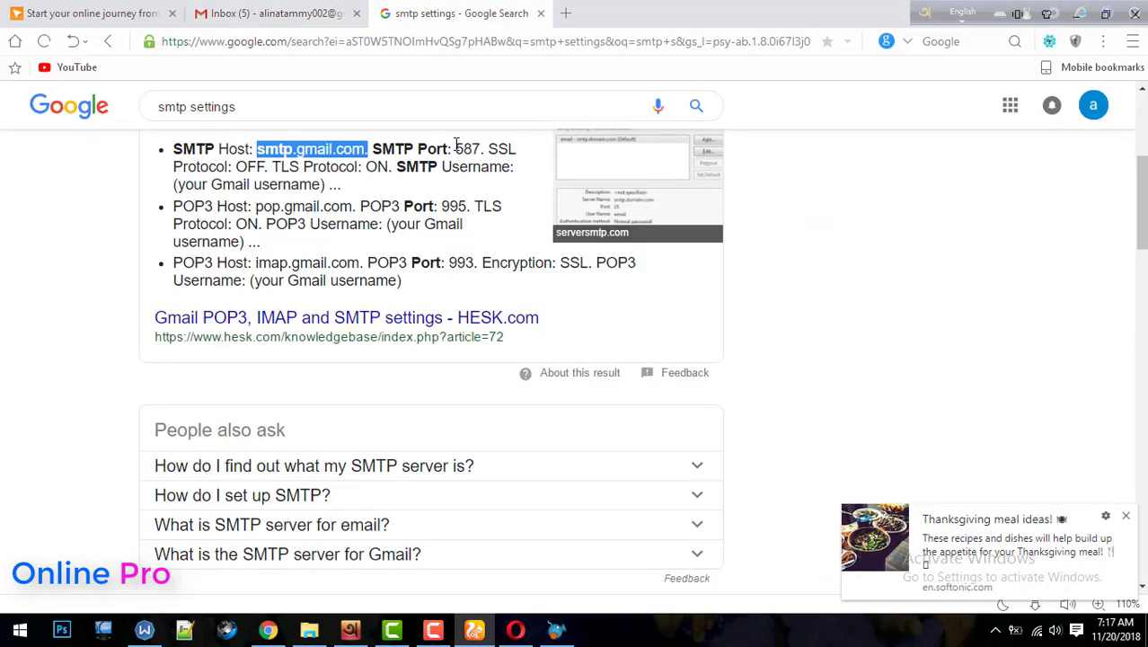
left_click(469, 213)
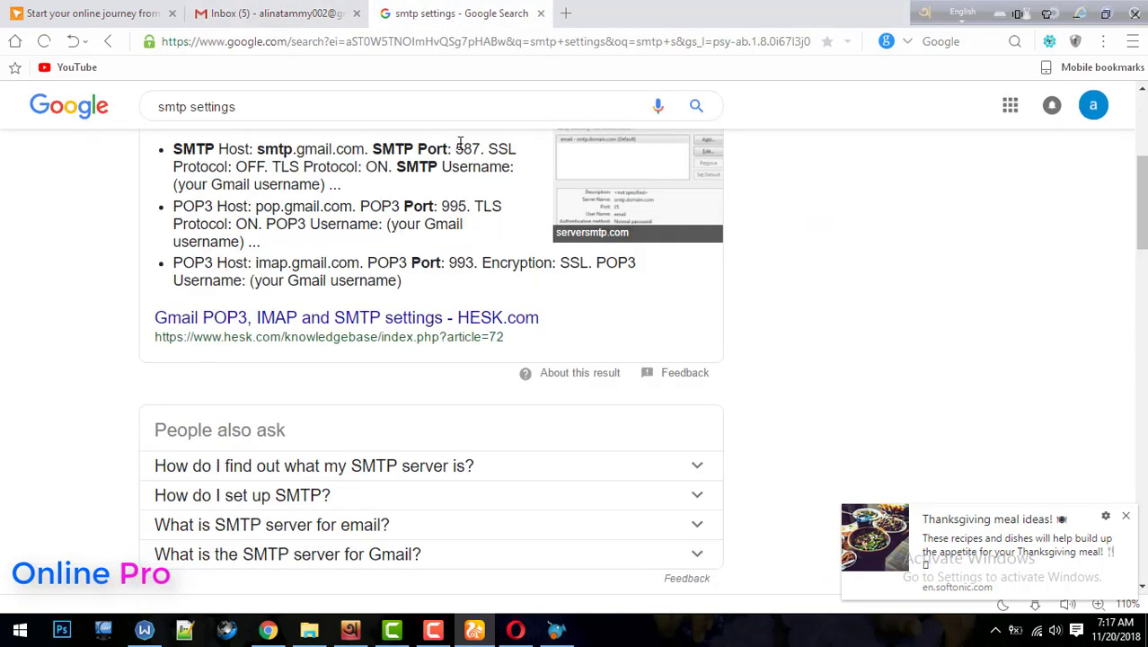
double_click(467, 148)
key("ctrl+c")
left_click(556, 630)
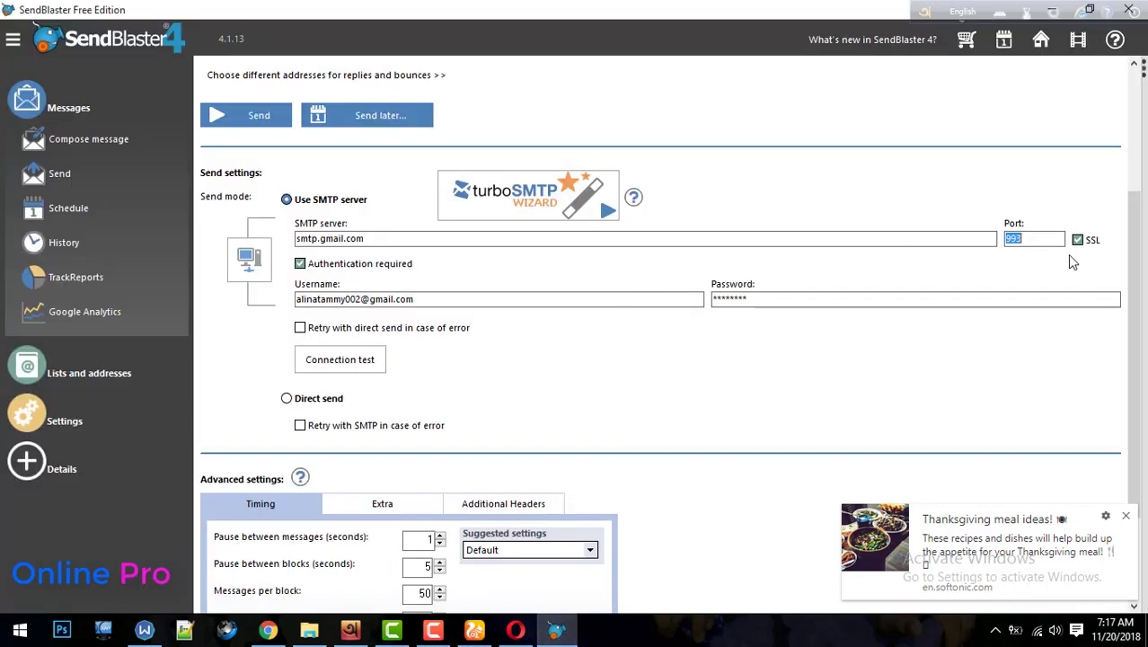
key("ctrl+v")
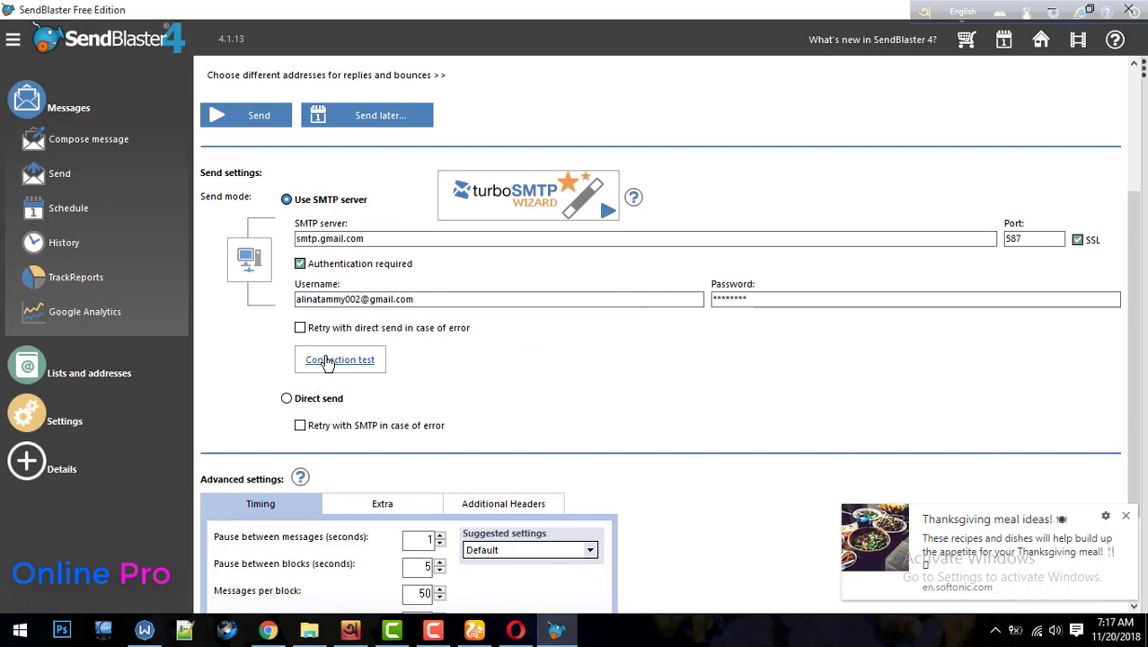
Test the SMTP connection with port 587 and close the result message
left_click(327, 360)
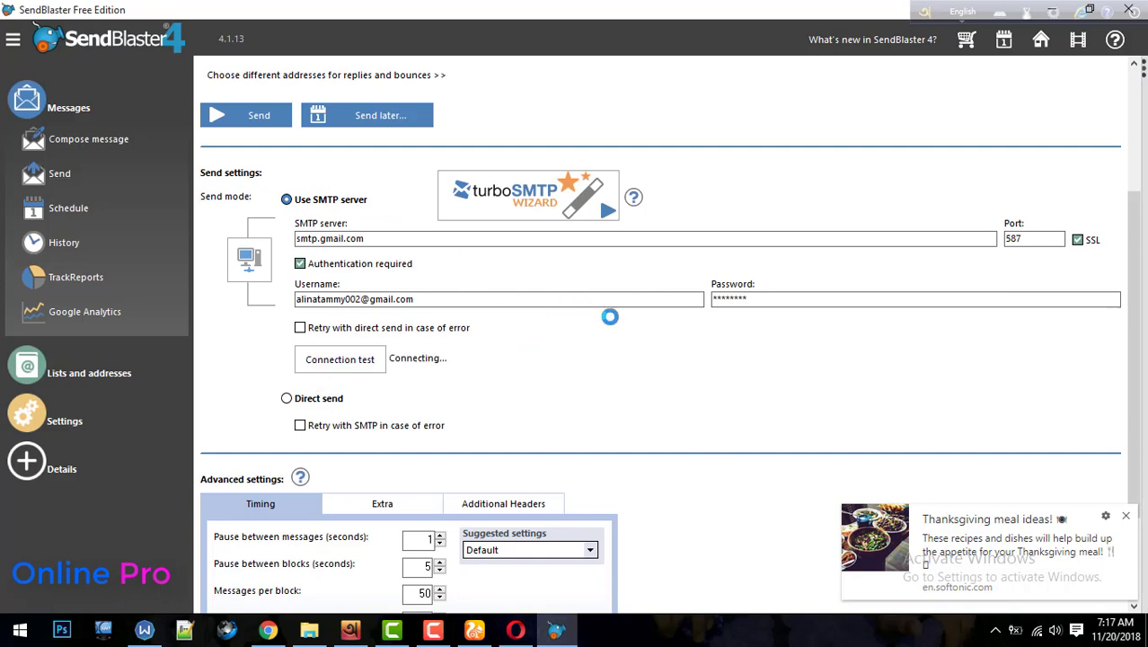
scroll(628, 319, "up", 1)
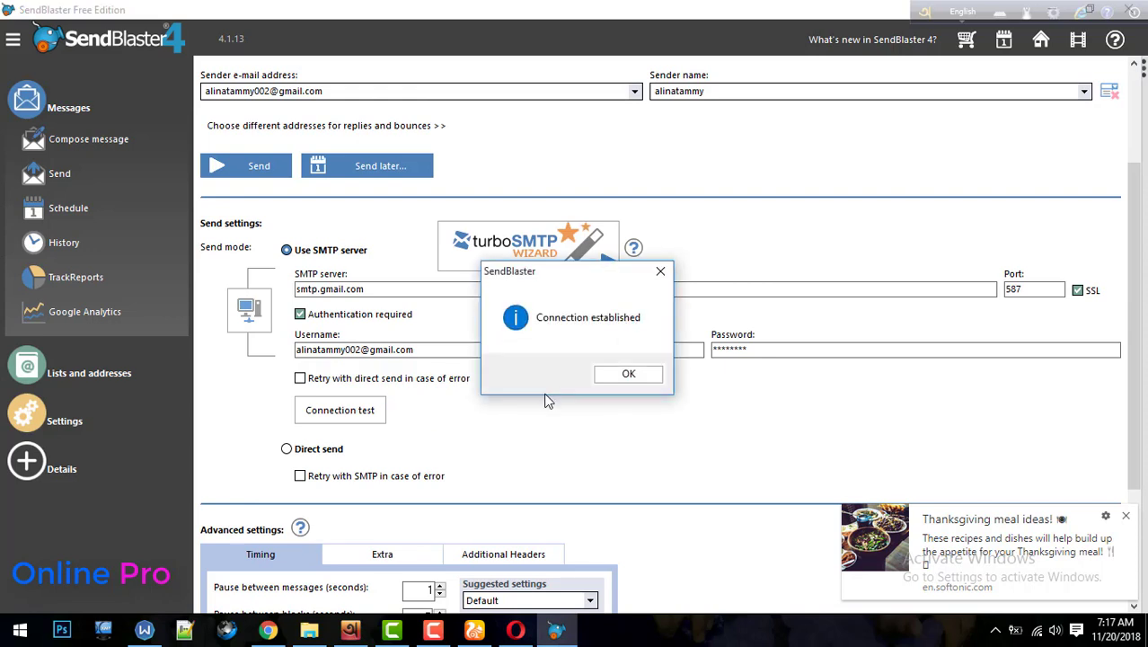
left_click(629, 374)
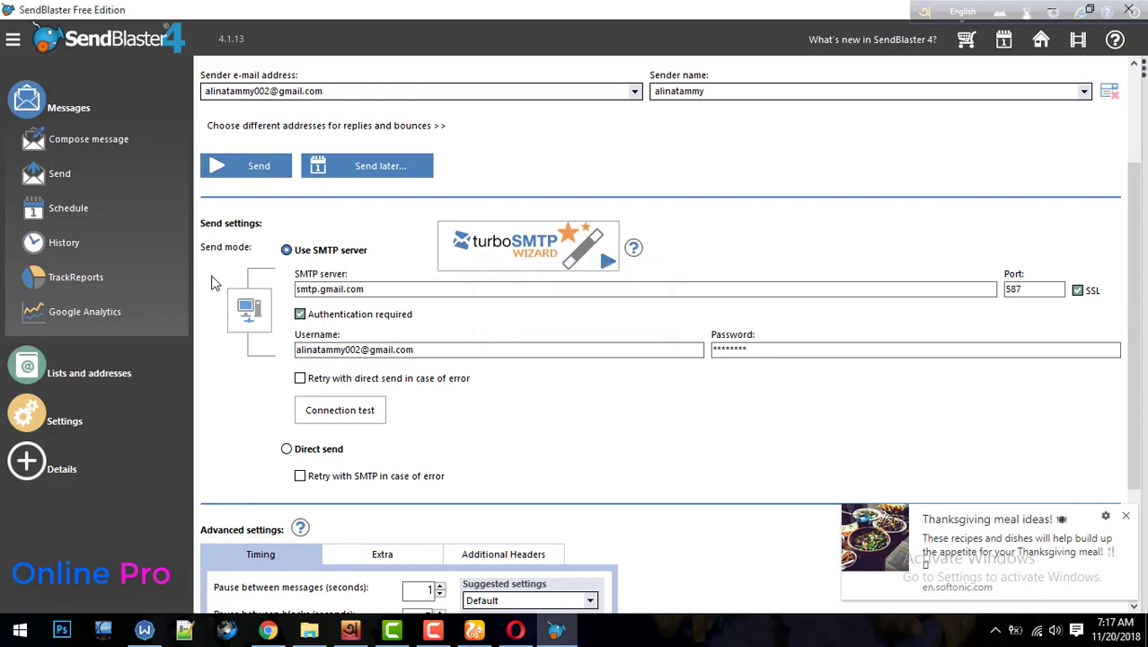
Start composing a message with the subject "free offer" and insert the #name# tag as its recipient
left_click(60, 143)
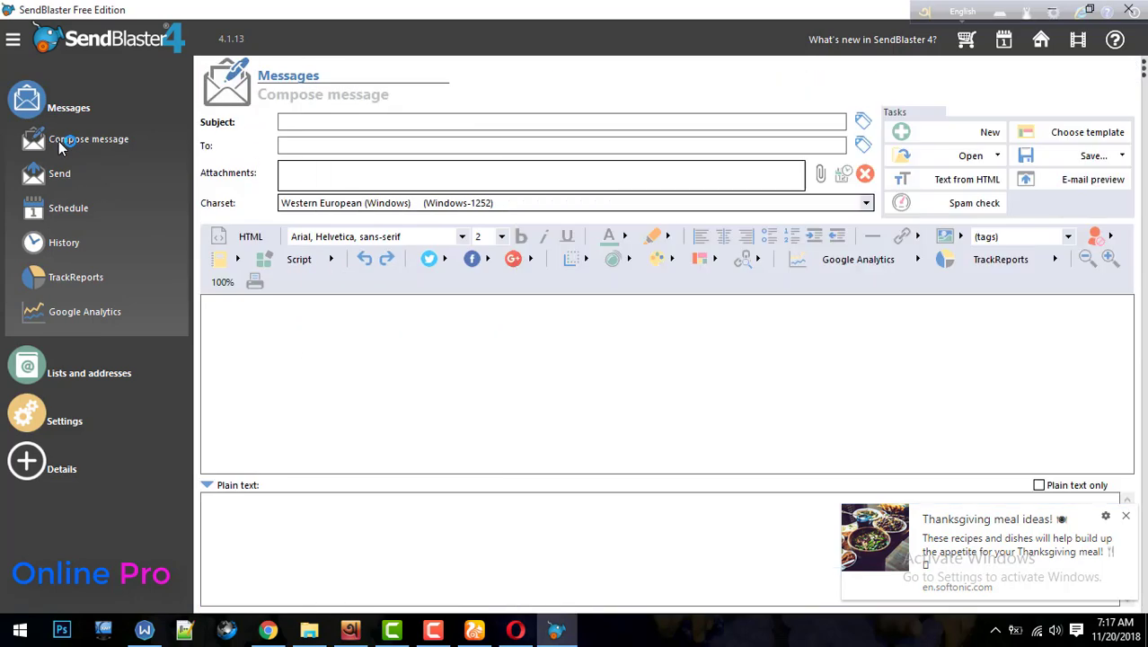
left_click(392, 123)
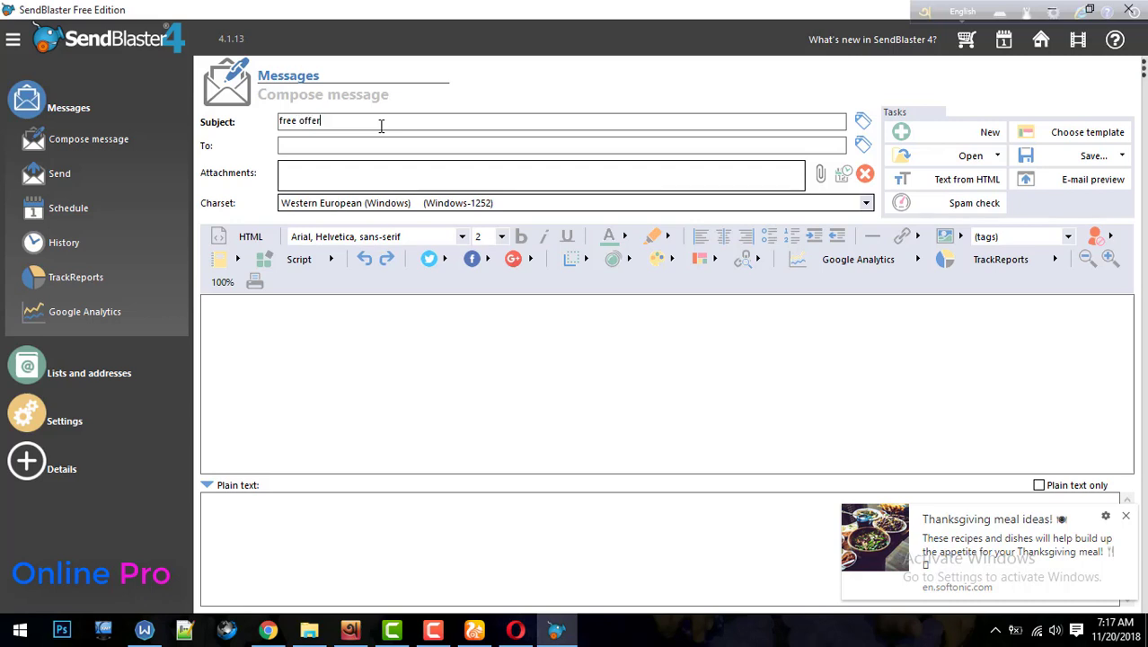
left_click(315, 146)
left_click(864, 147)
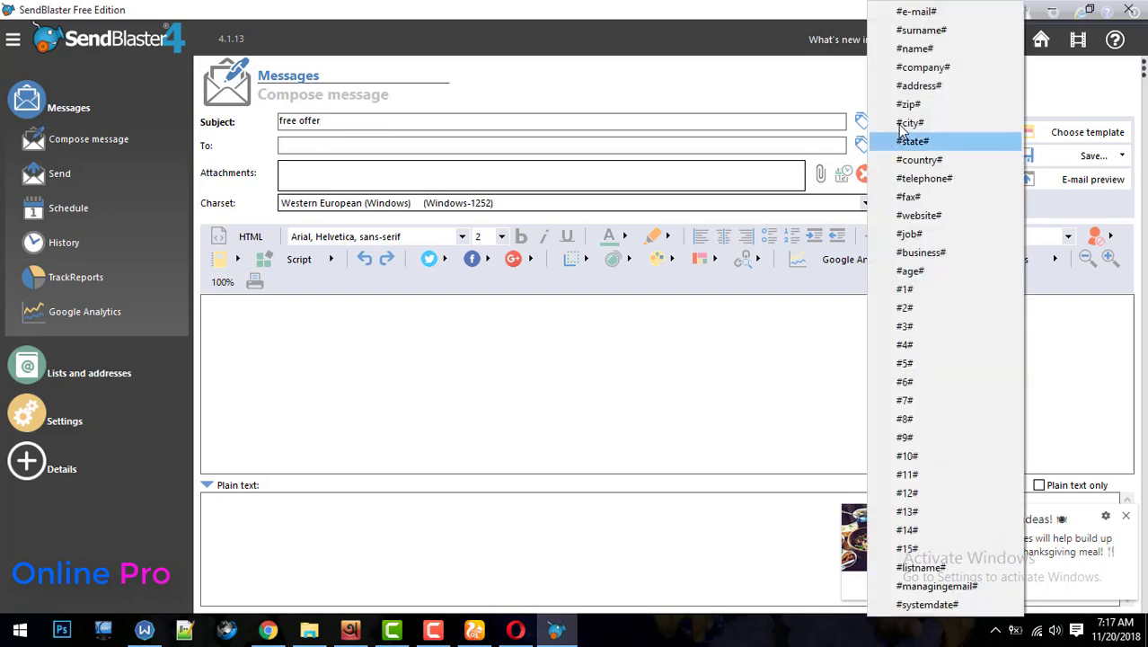
left_click(925, 50)
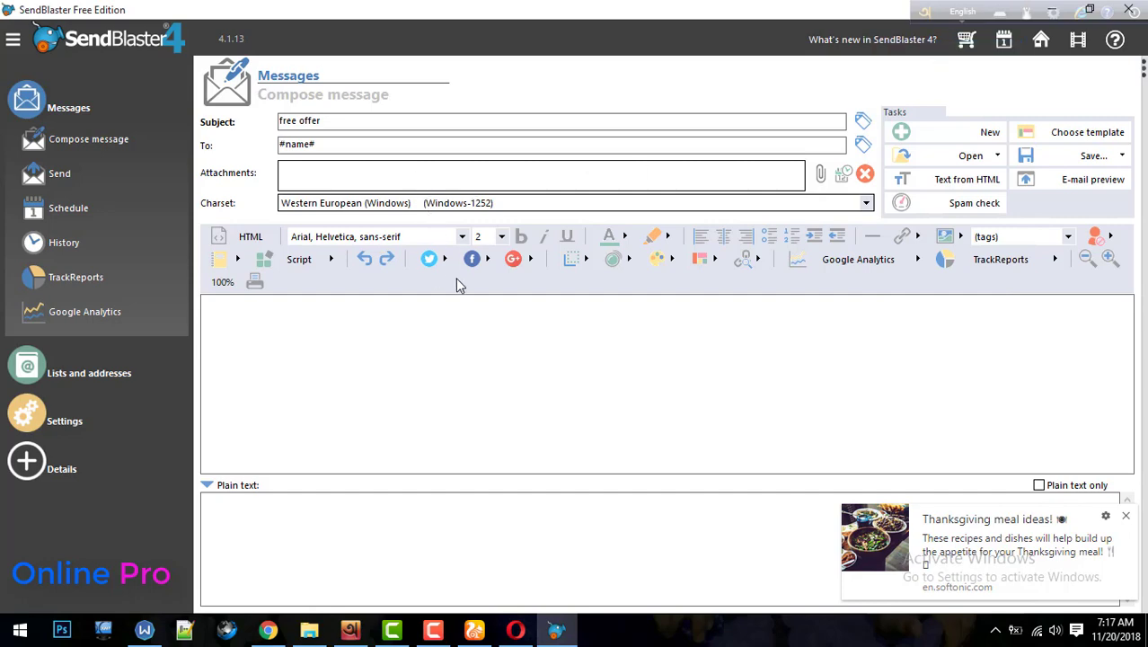
left_click(479, 207)
scroll(479, 270, "up", 3)
Browse the template categories, load the "4 dating 01" template from Dating into the message and confirm erasing the current content
left_click(214, 342)
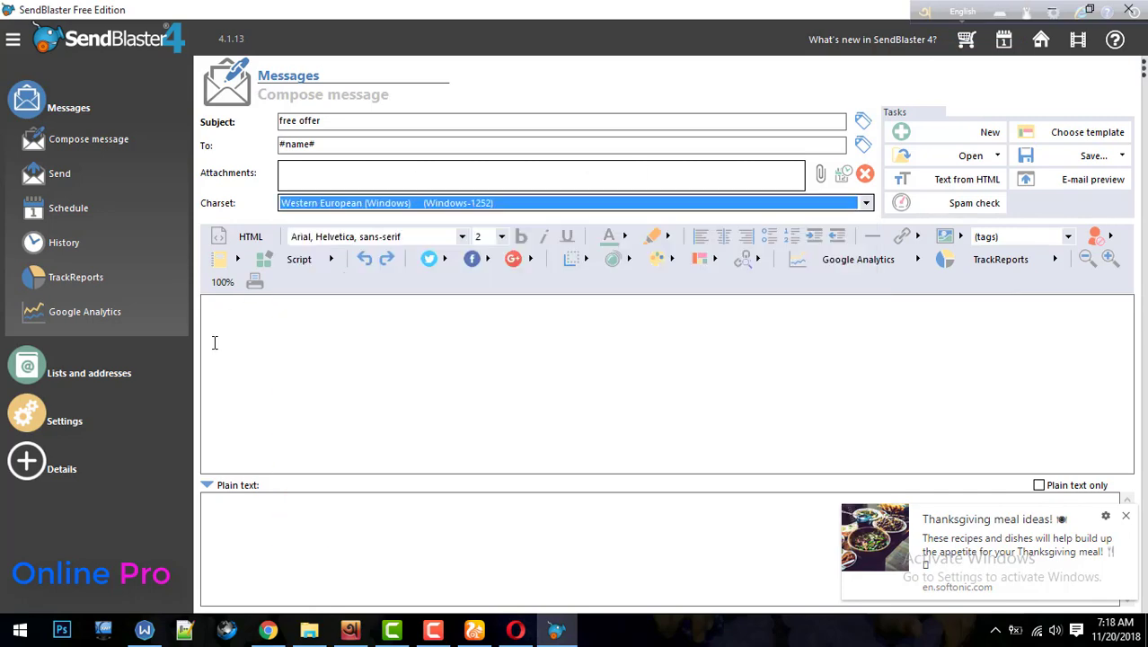
left_click(246, 335)
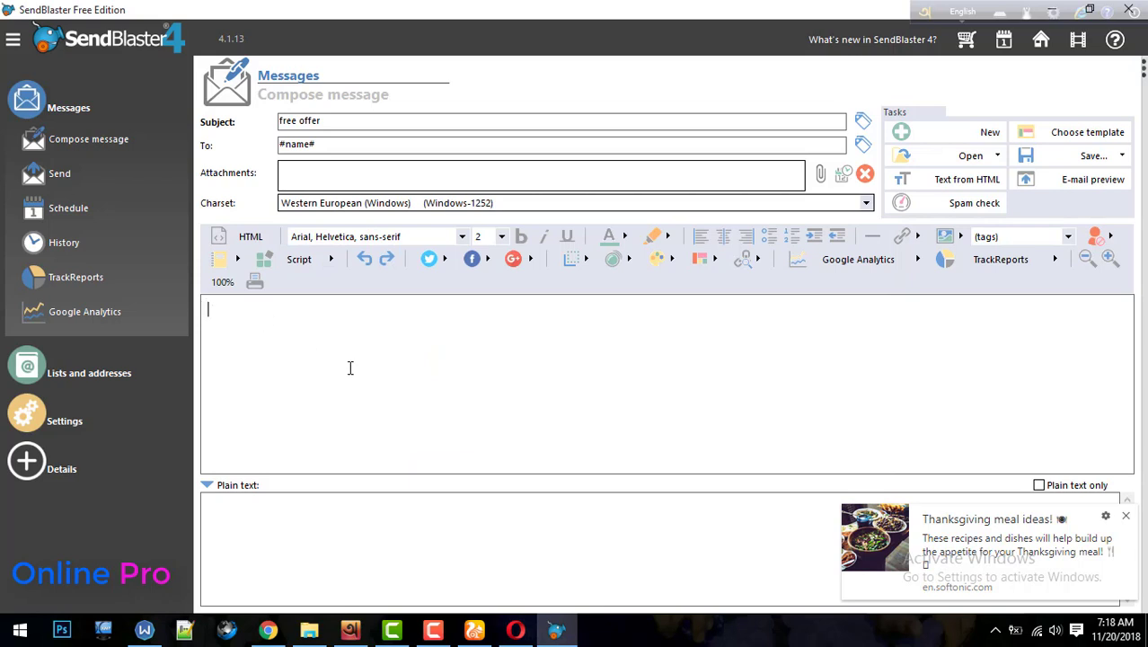
left_click(1090, 137)
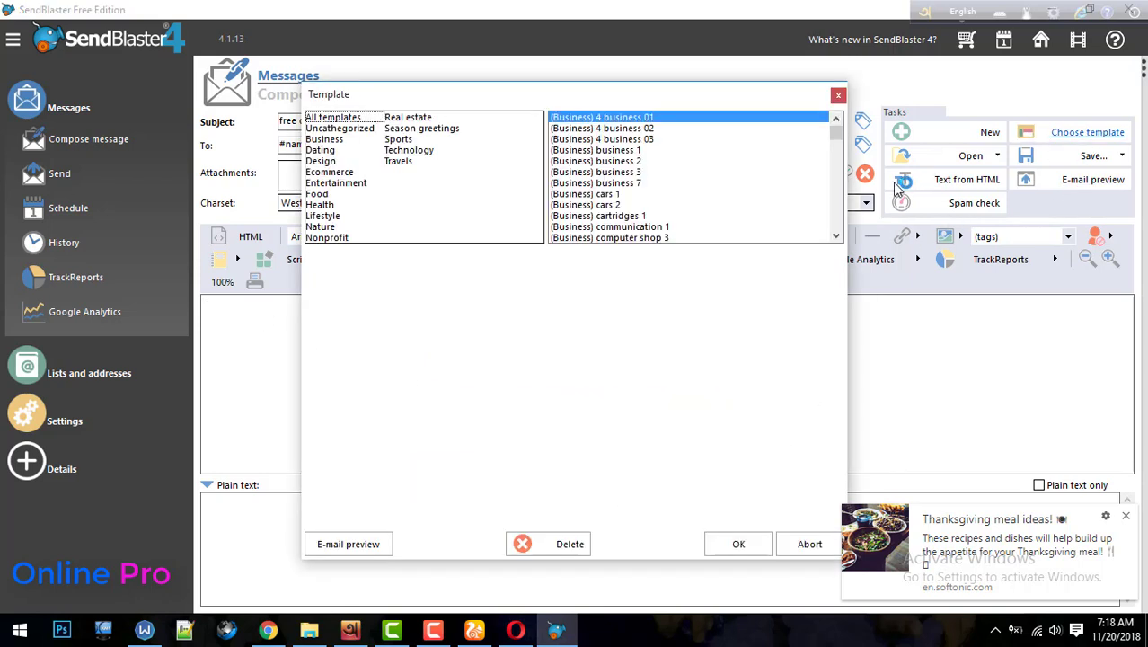
left_click(322, 151)
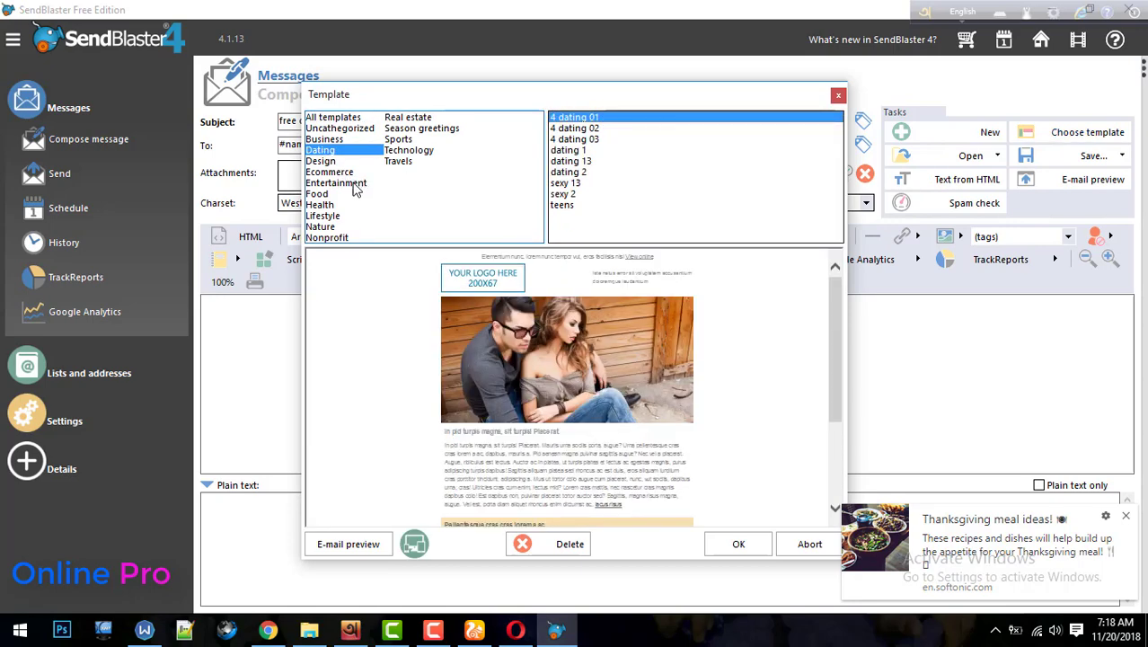
left_click(318, 194)
left_click(319, 227)
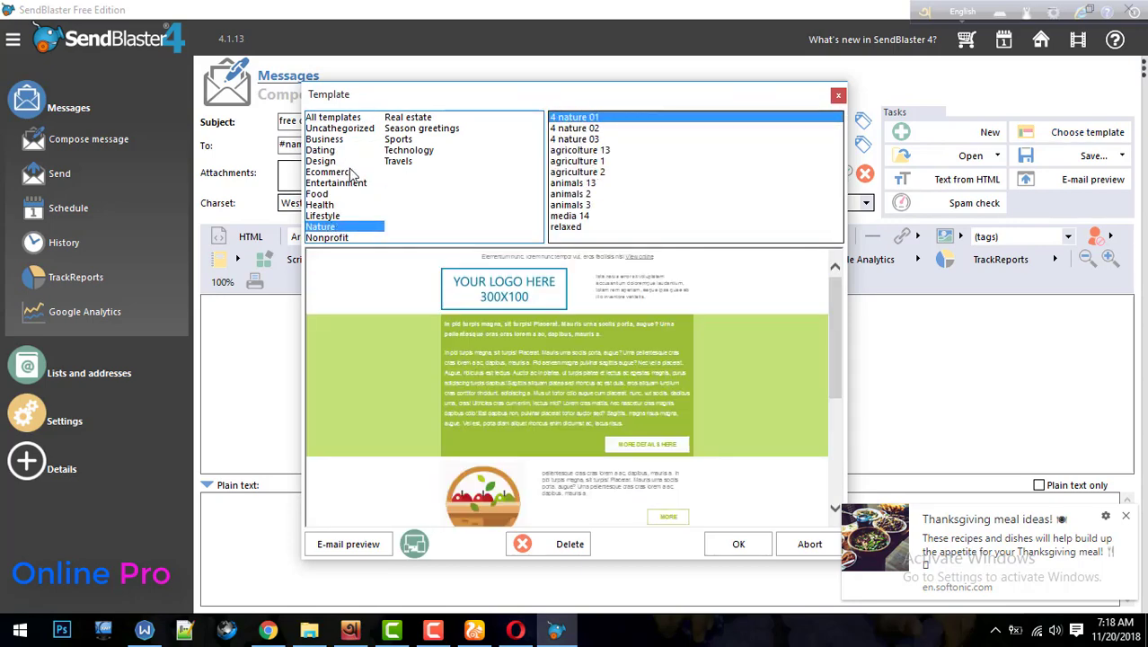
left_click(329, 172)
left_click(557, 139)
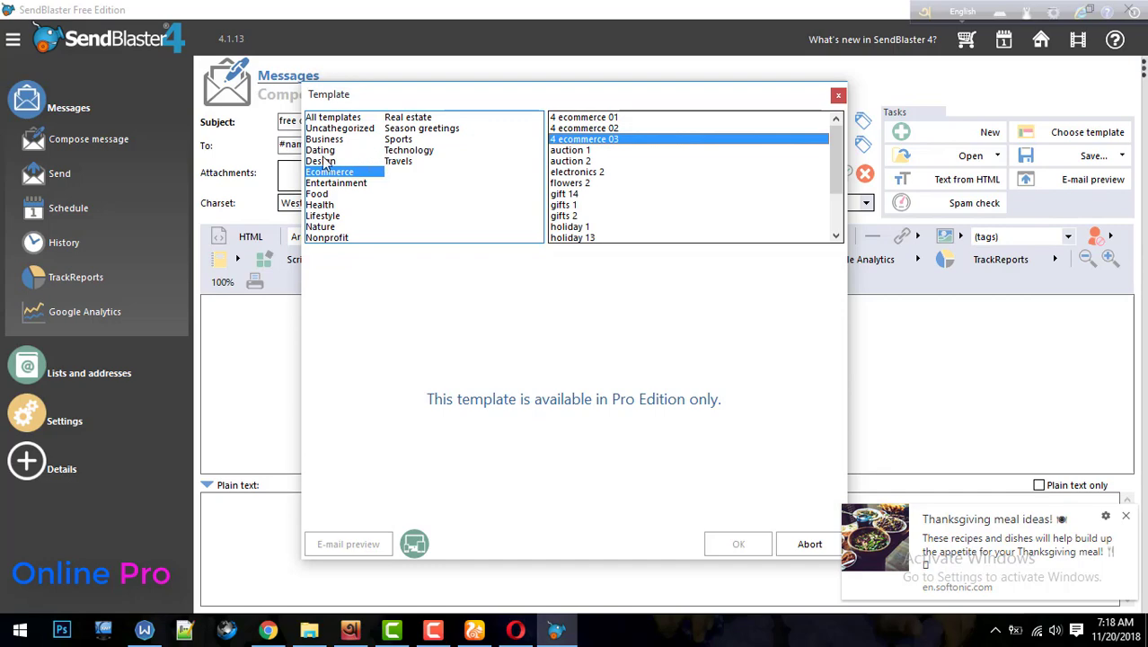
left_click(322, 151)
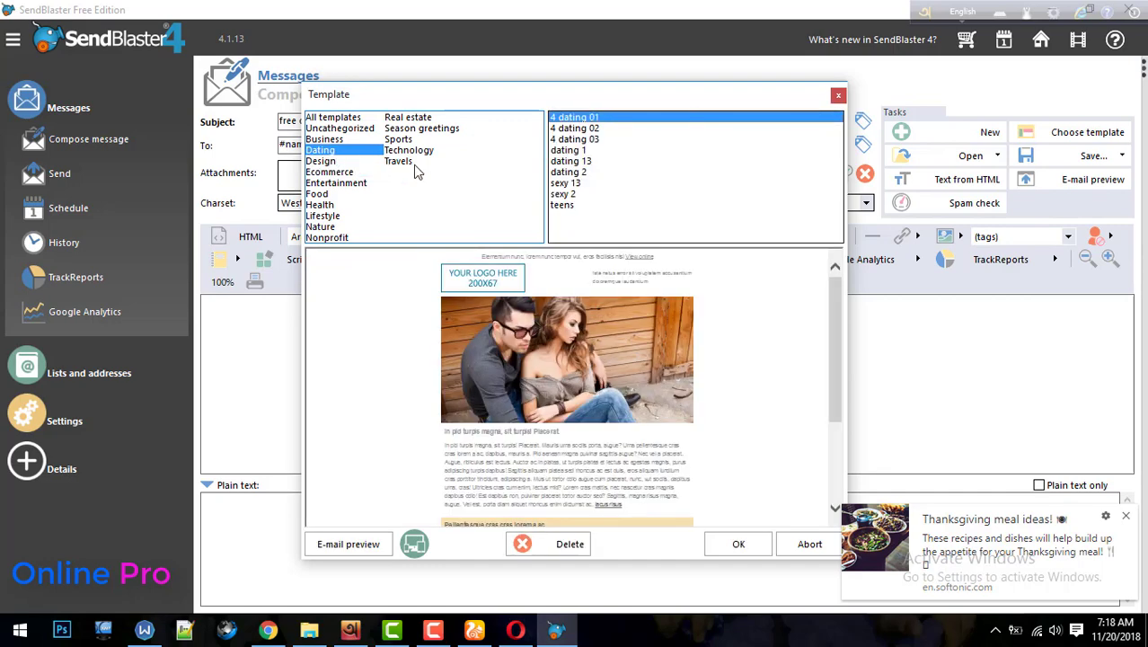
left_click(737, 545)
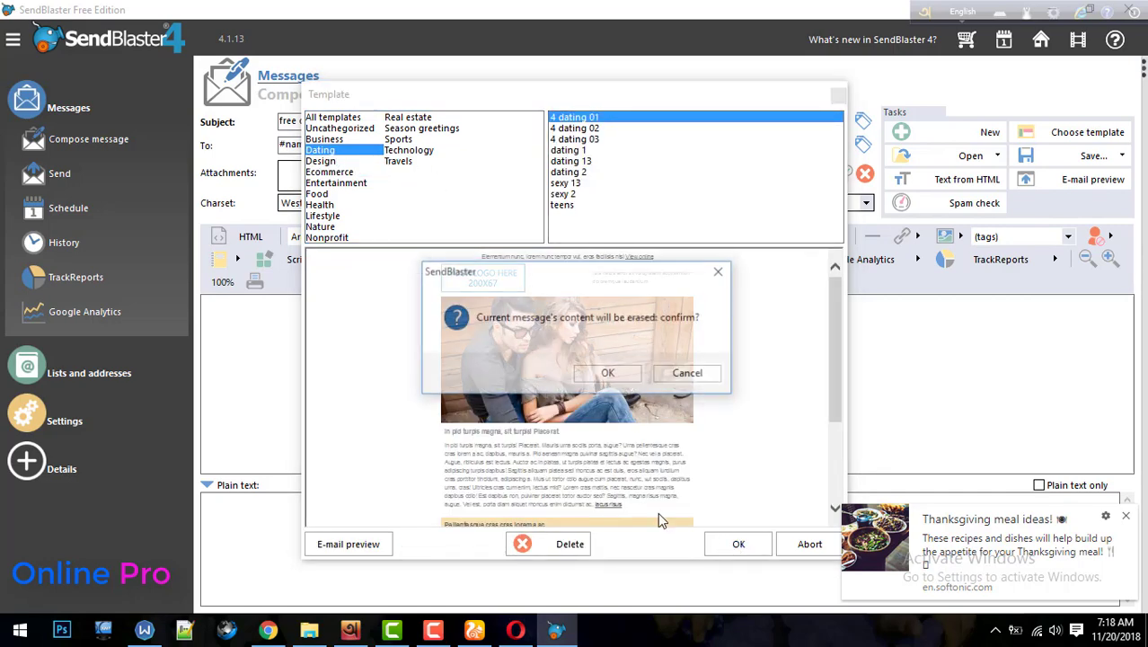
left_click(608, 376)
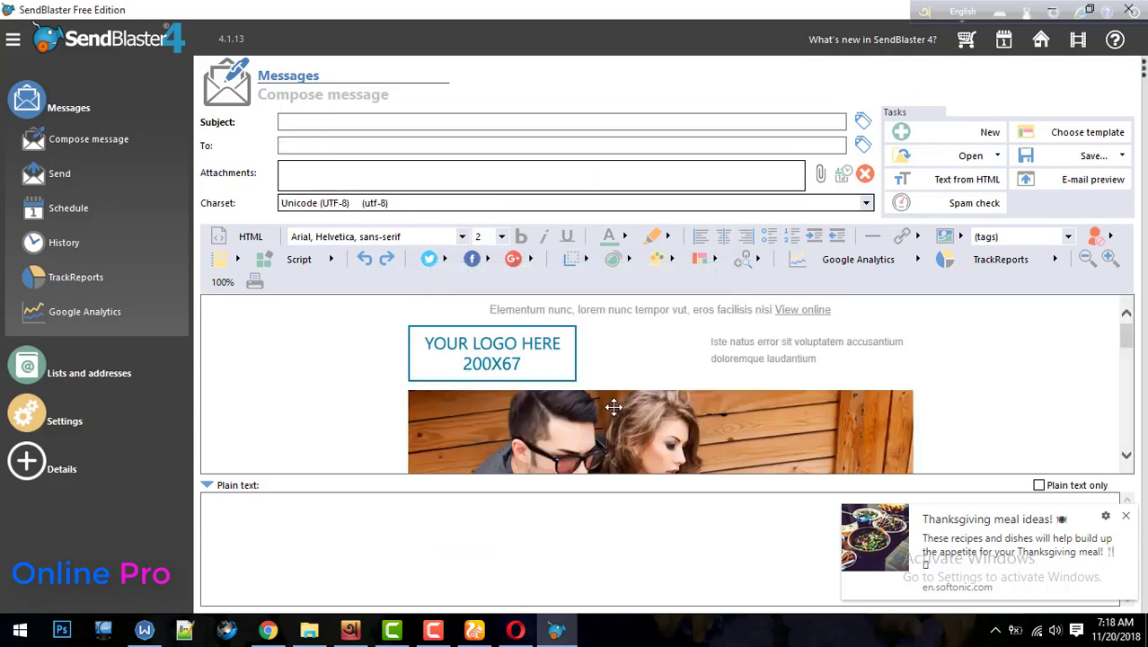
Run the spam check on the template-based message and close the score window
scroll(611, 405, "down", 2)
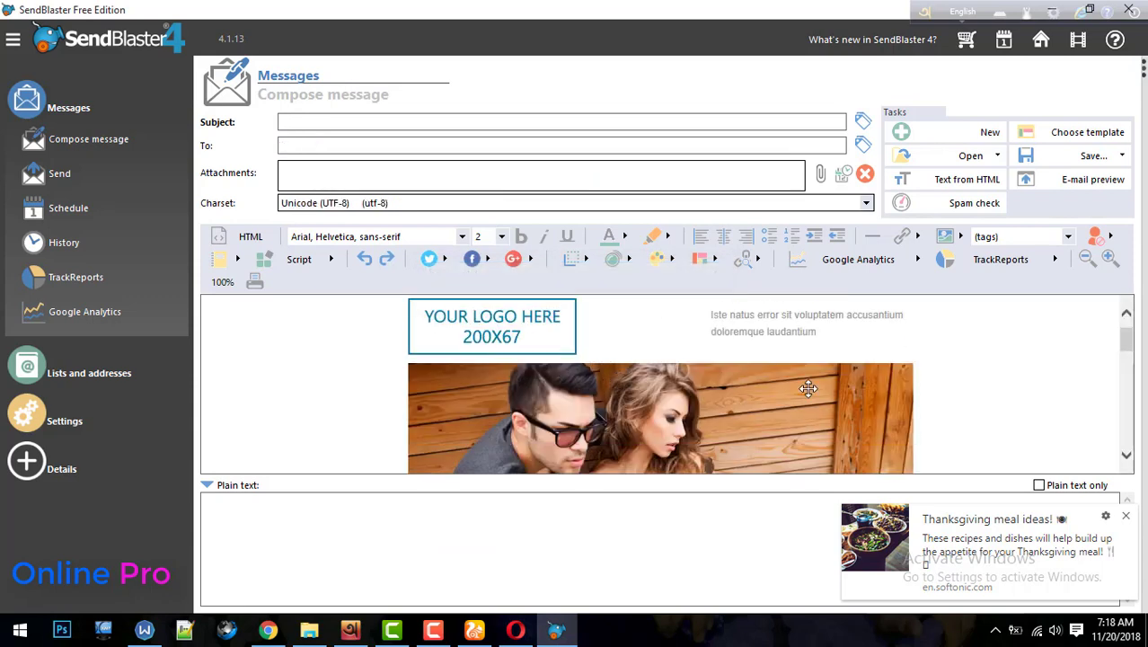
left_click(974, 204)
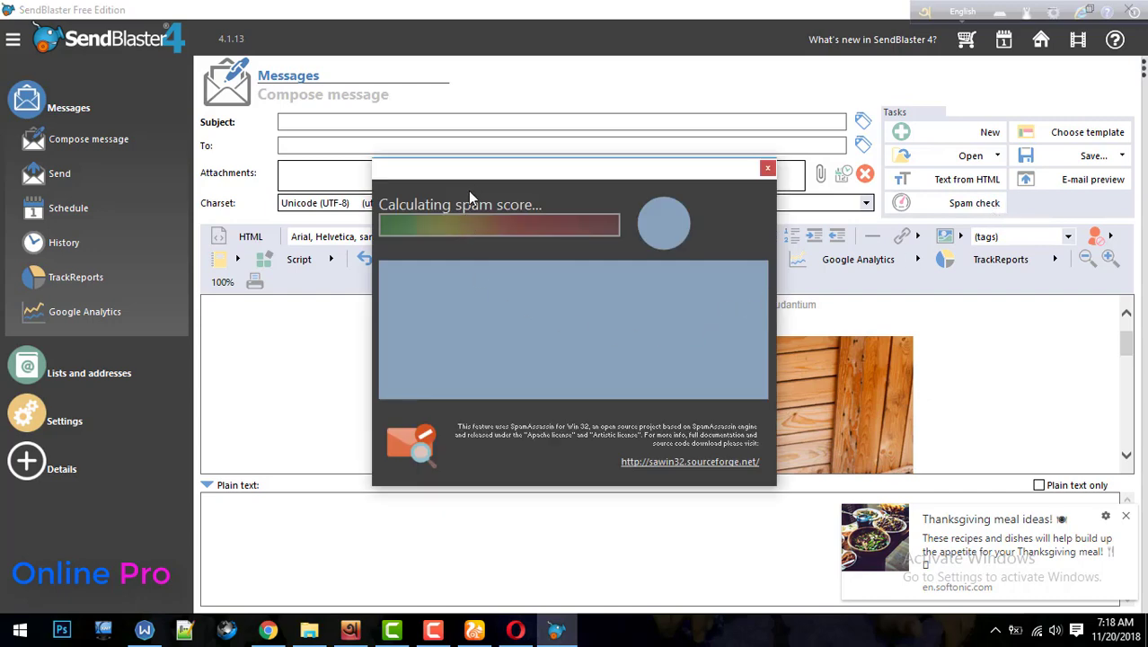
left_click_drag(642, 179, 808, 178)
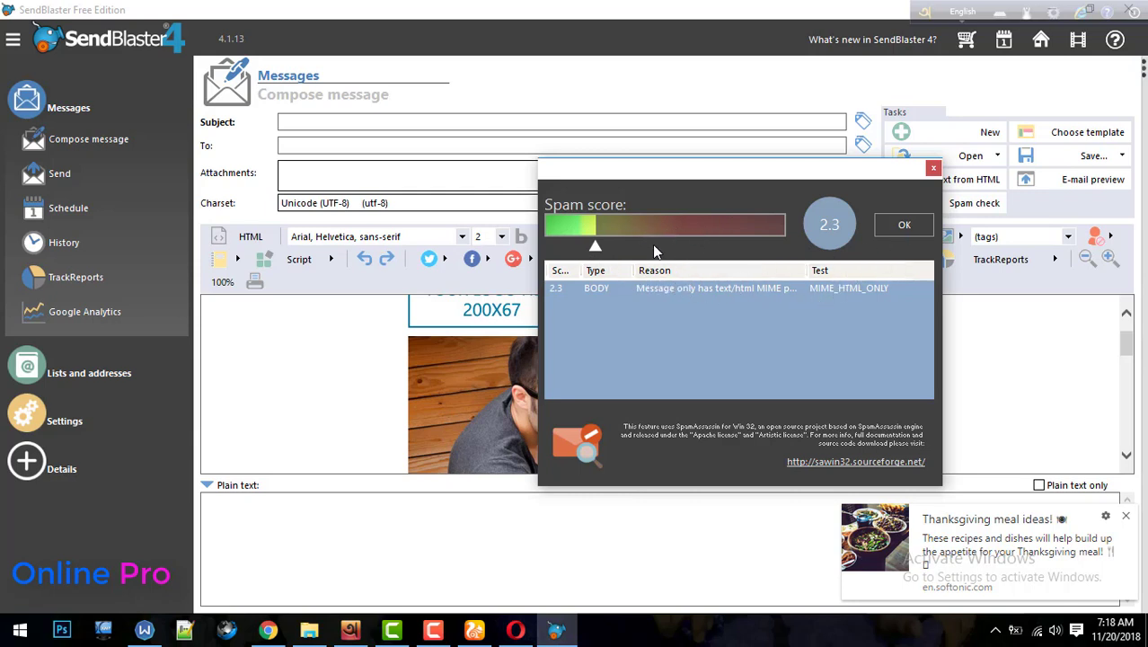
left_click(904, 226)
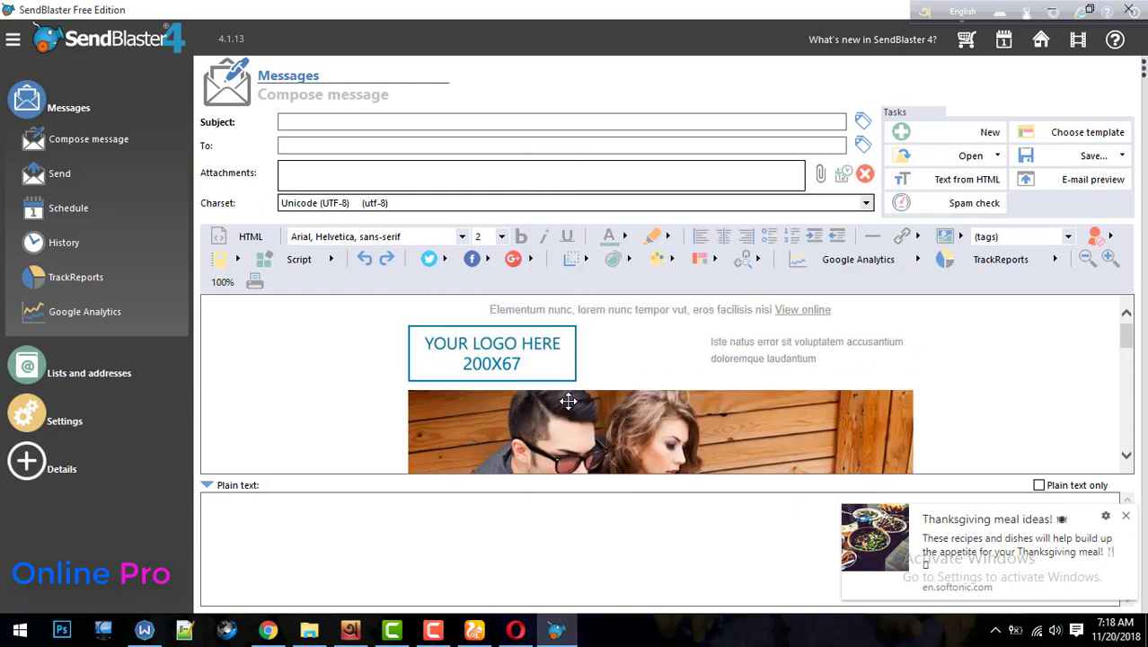
Delete the template's photo, the logo placeholder and all remaining content from the message body
left_click(573, 401)
key("Delete")
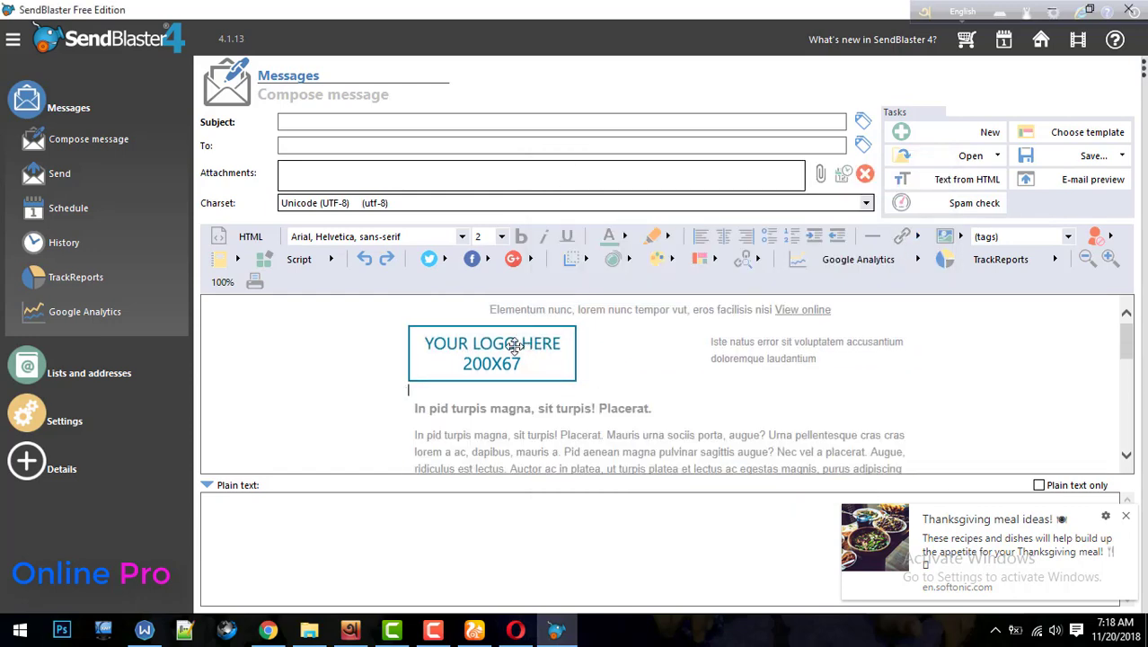
left_click(514, 346)
key("Delete")
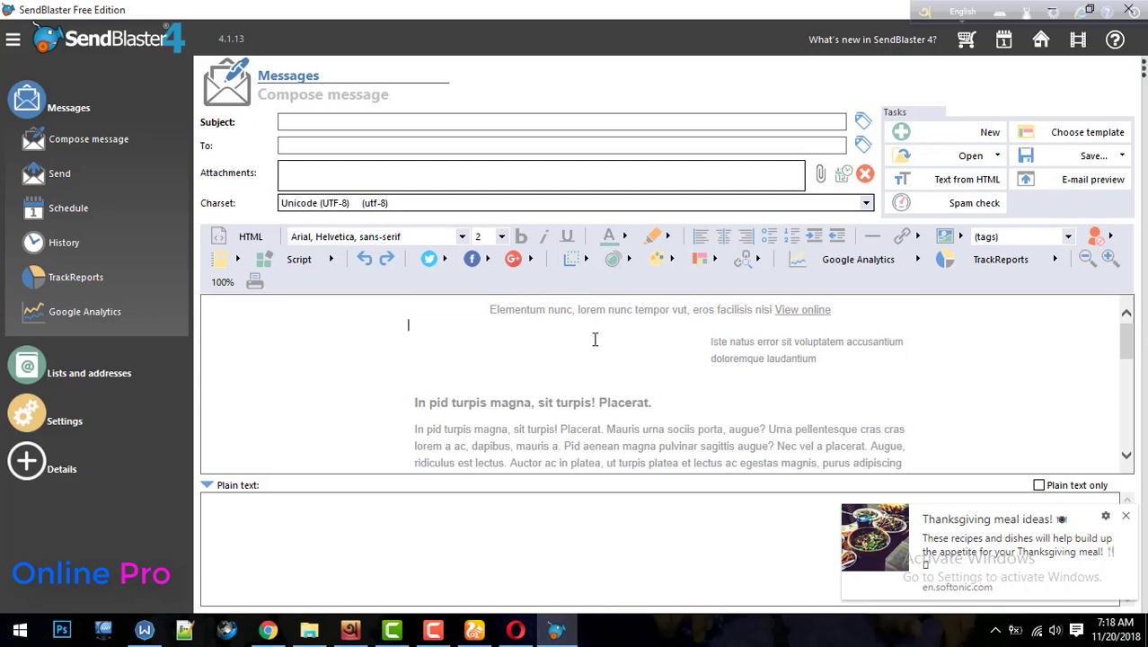
key("ctrl+a")
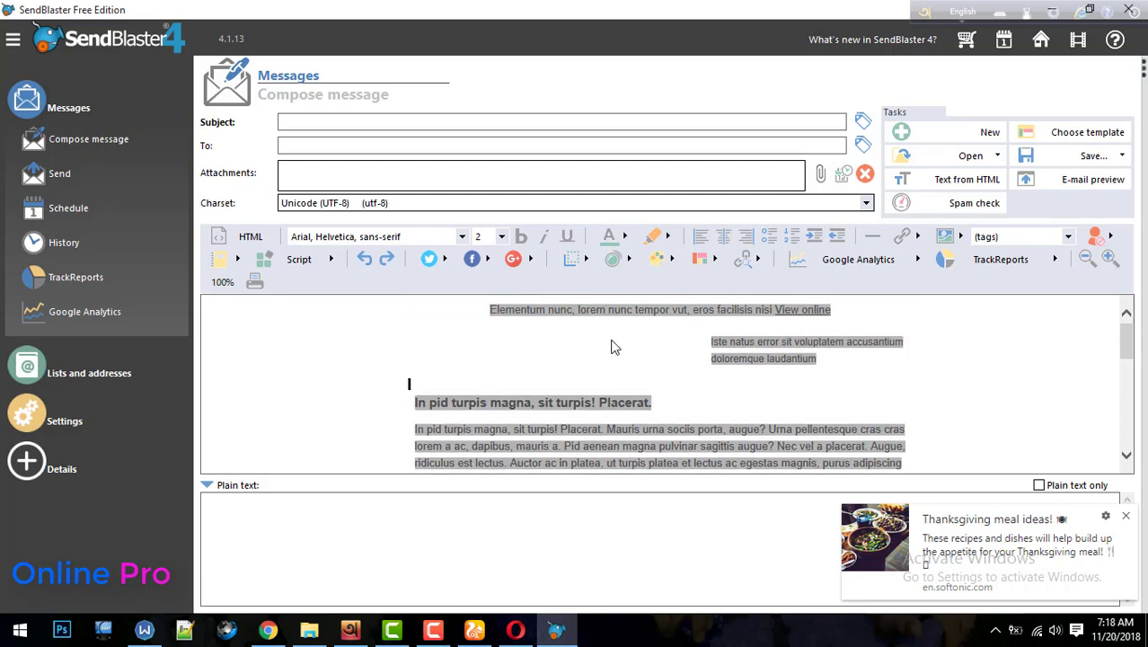
key("Delete")
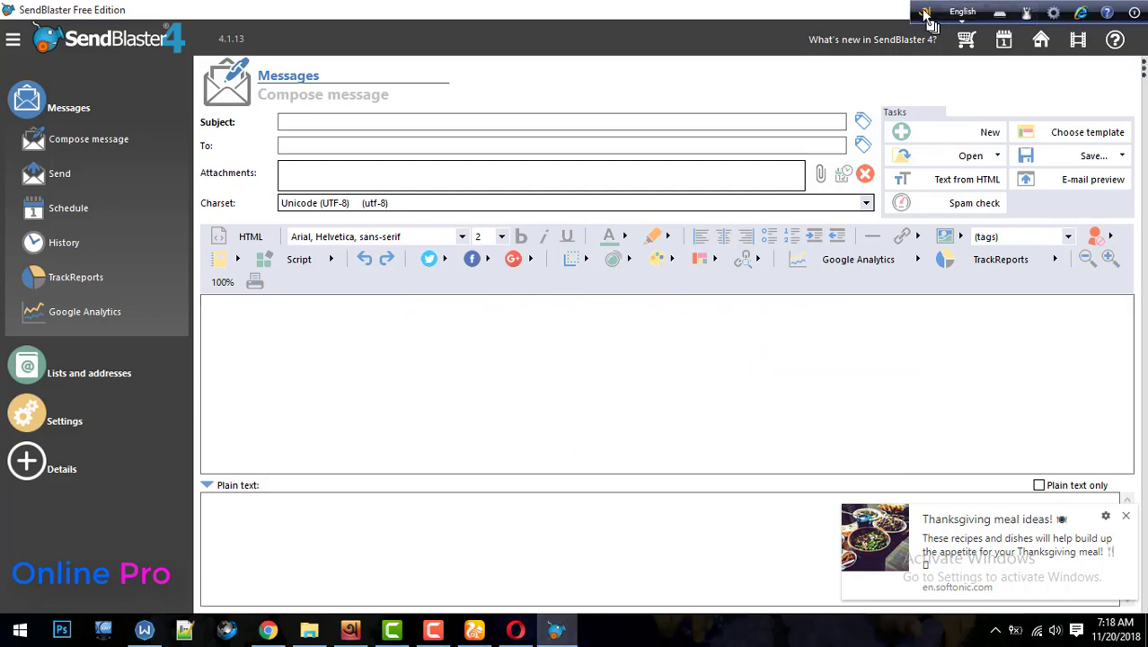
Minimise the open windows and open Message.txt from the cpa folder on the desktop
left_click(1051, 9)
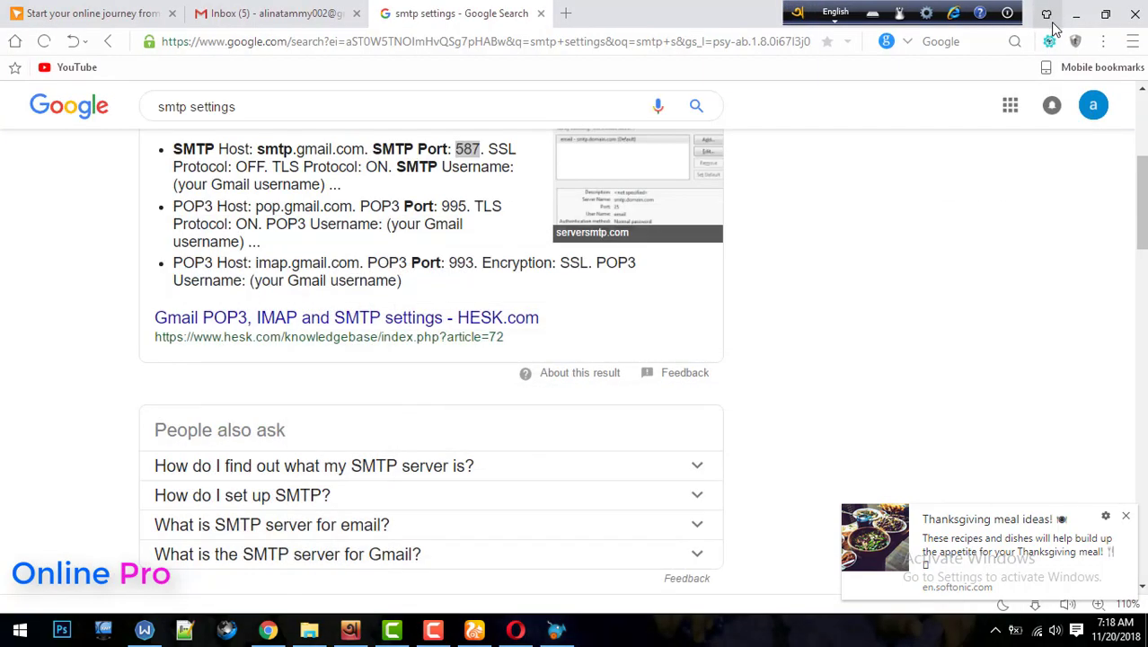
left_click(1053, 9)
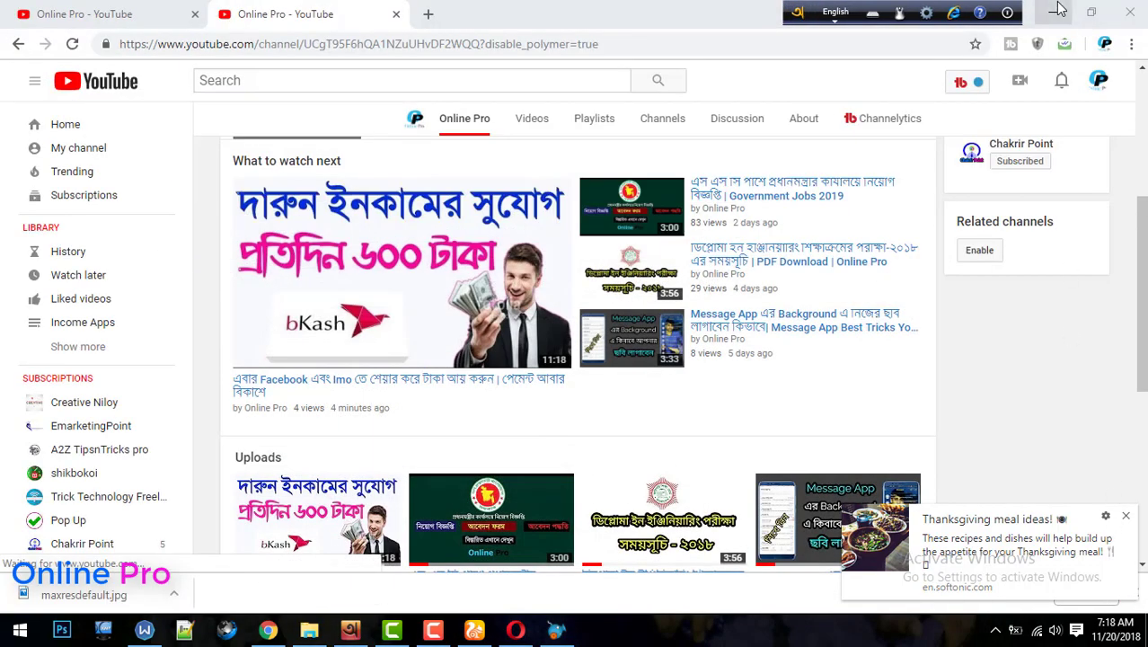
left_click(1053, 12)
left_click(960, 80)
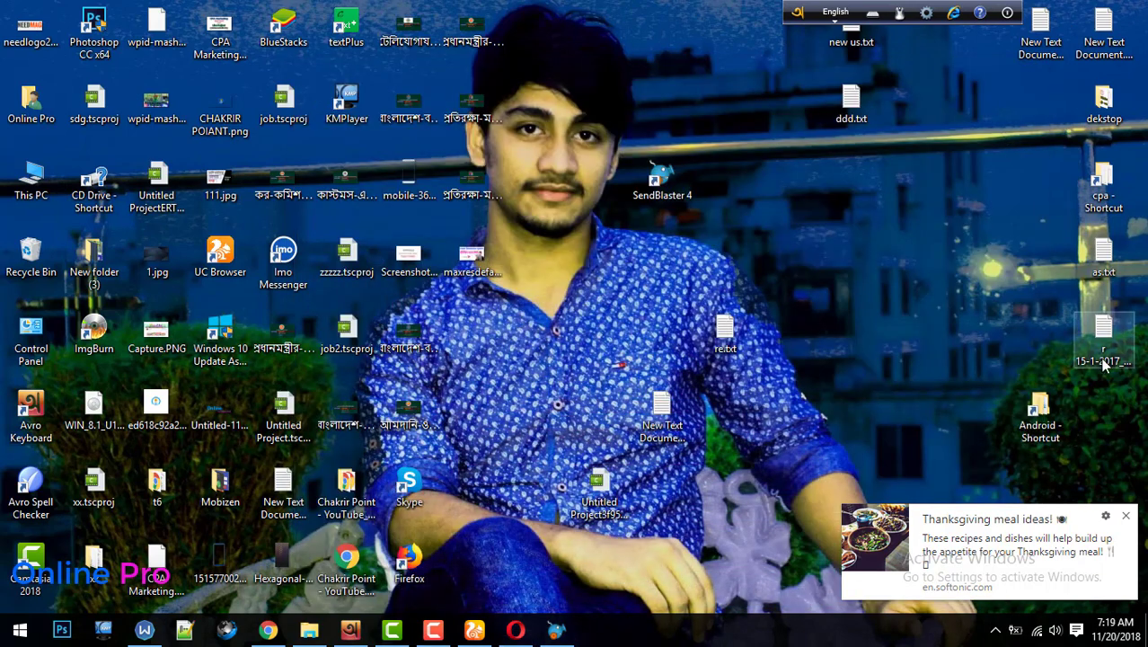
left_click(1041, 418)
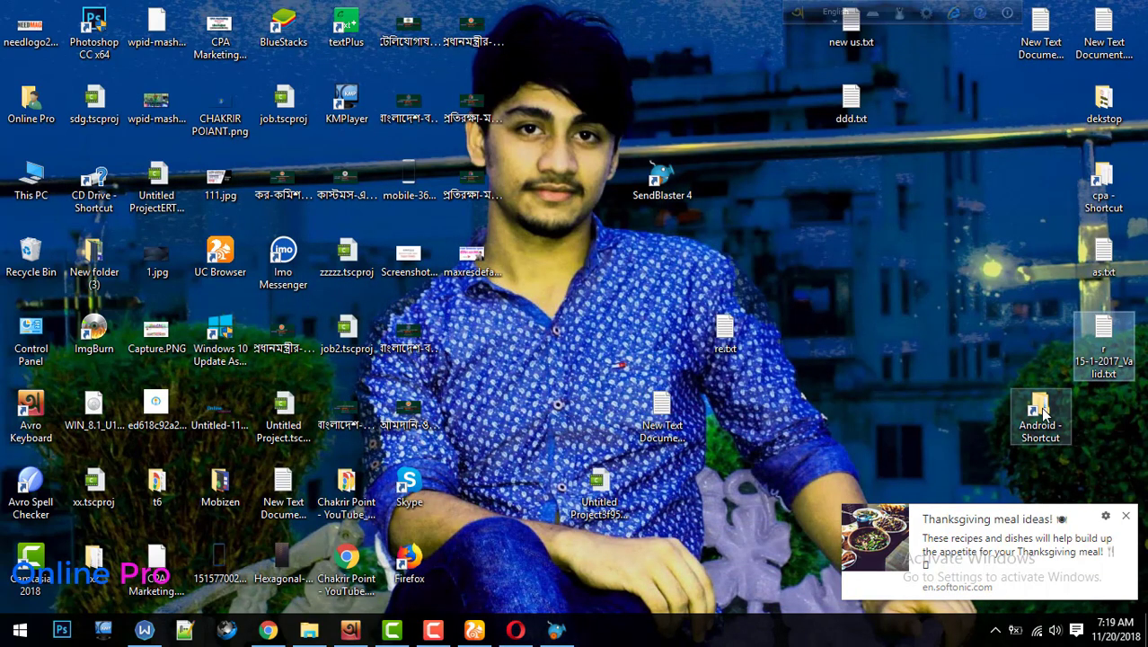
double_click(1089, 191)
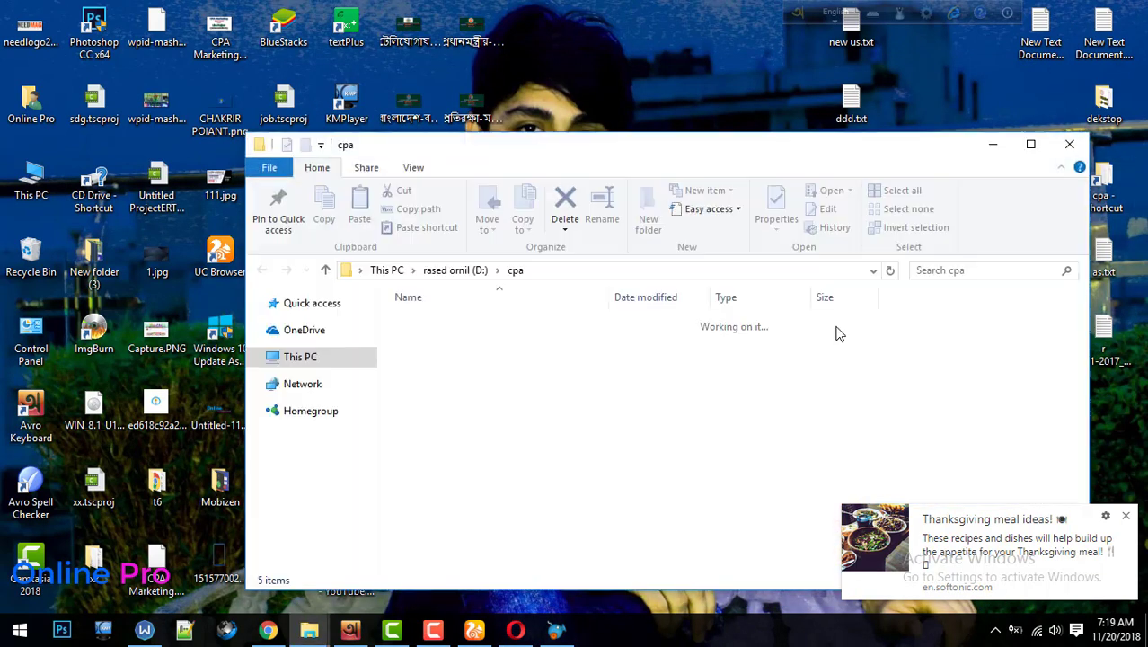
left_click(433, 375)
double_click(433, 376)
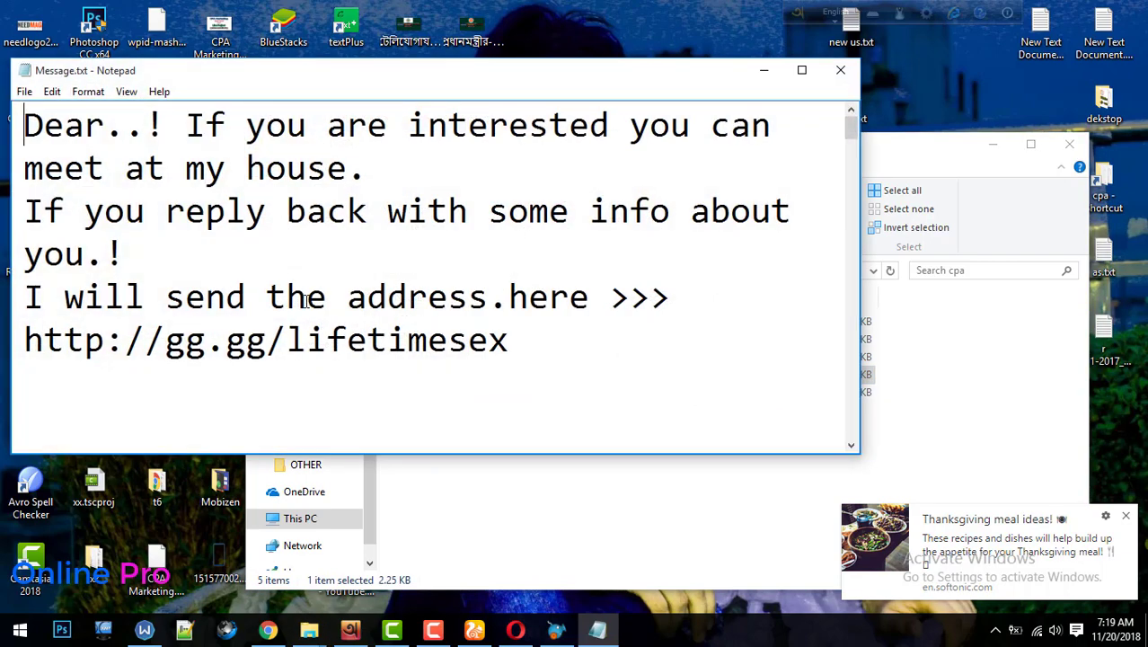
Find the text starting with ":;:HellO" in Message.txt and copy it together with the two messages that follow
scroll(258, 286, "down", 3)
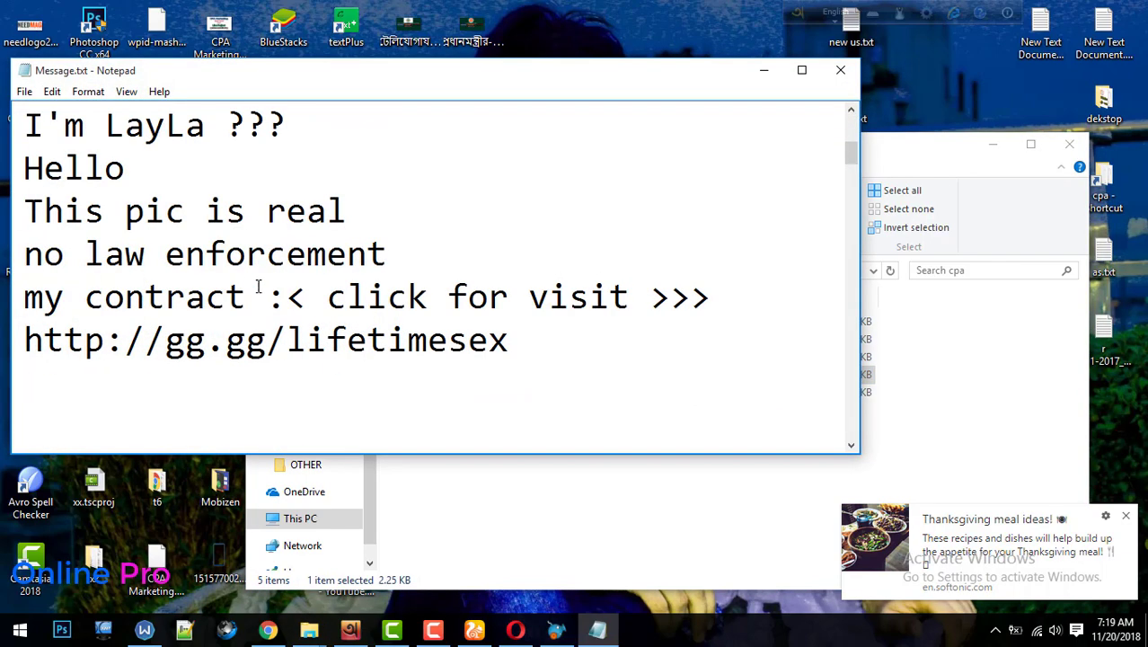
scroll(78, 225, "up", 1)
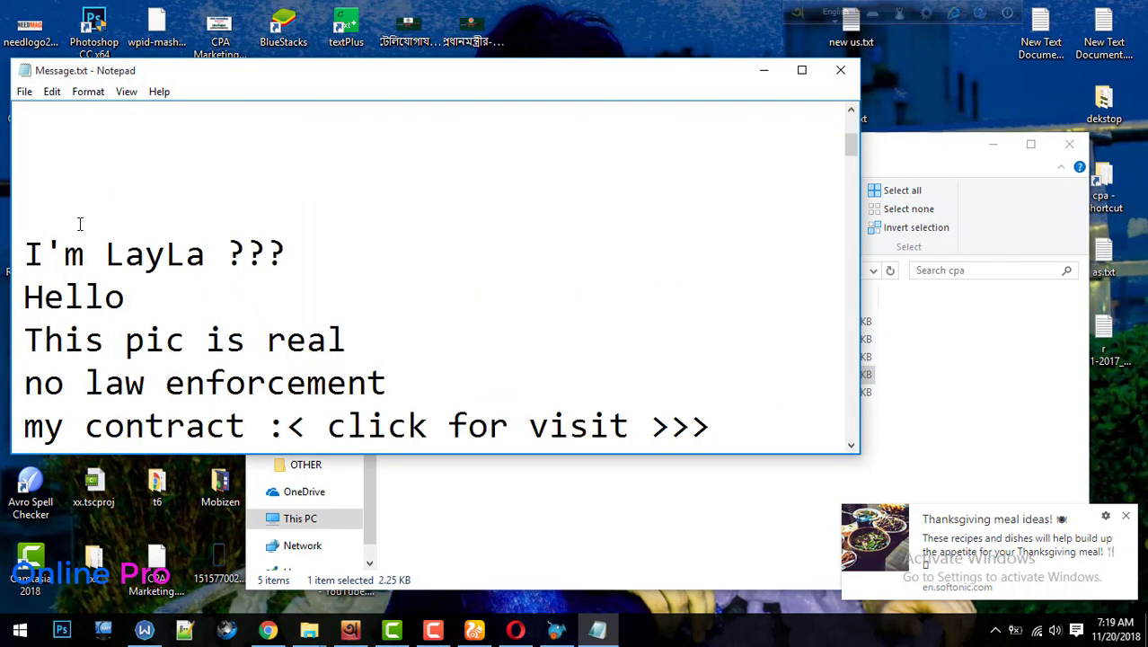
scroll(81, 226, "down", 8)
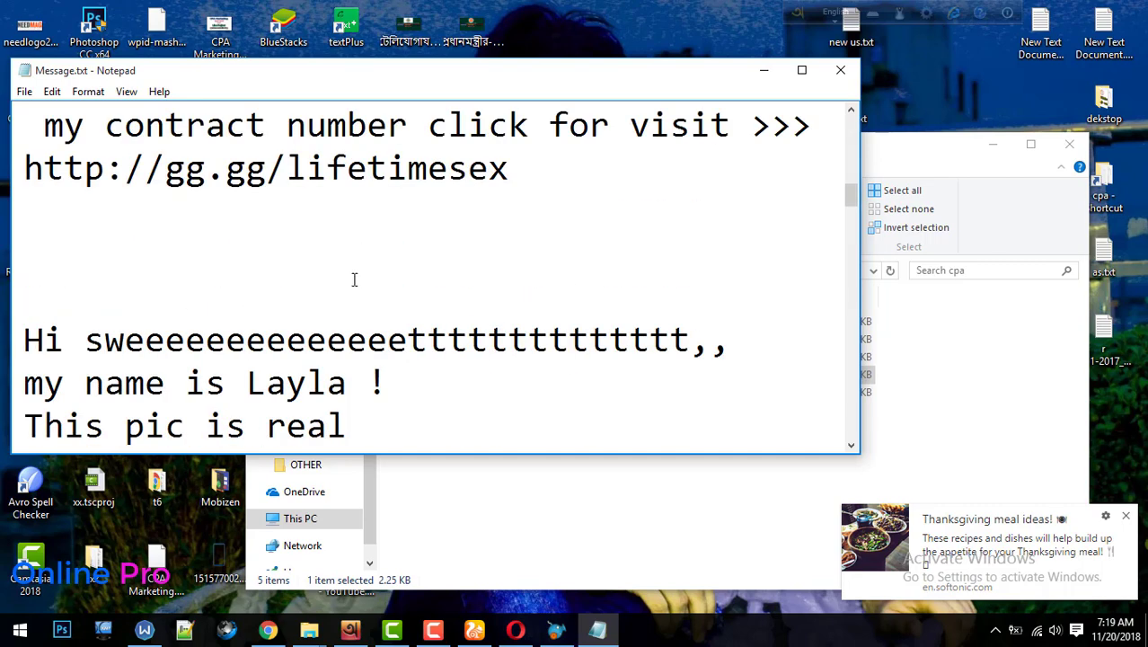
scroll(289, 282, "down", 1)
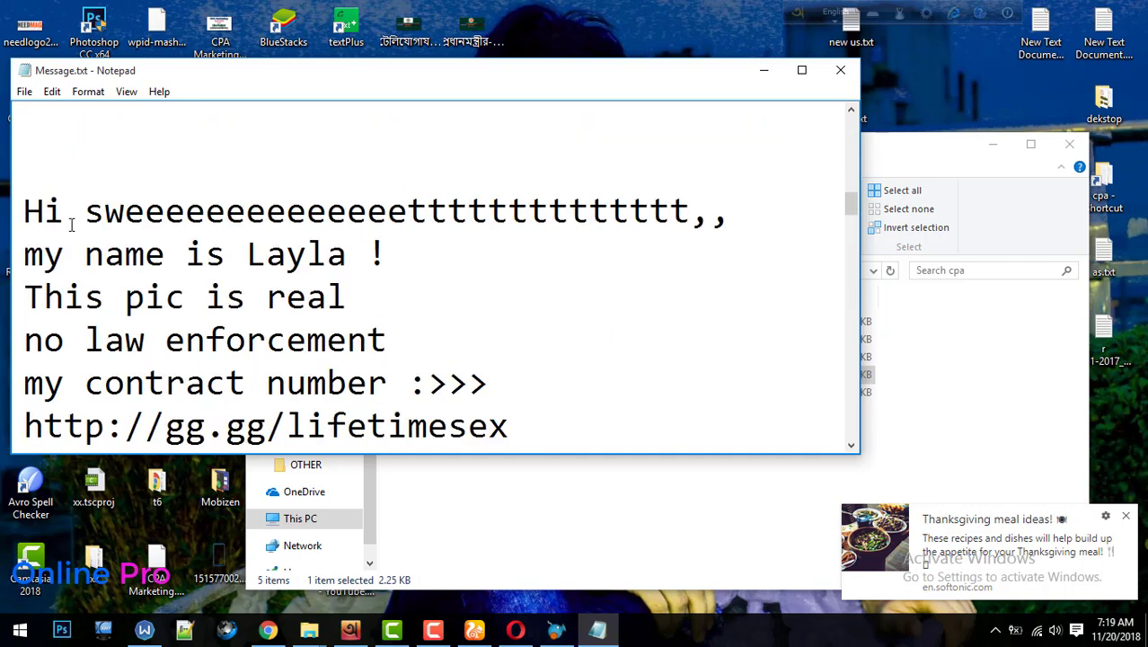
scroll(71, 225, "down", 3)
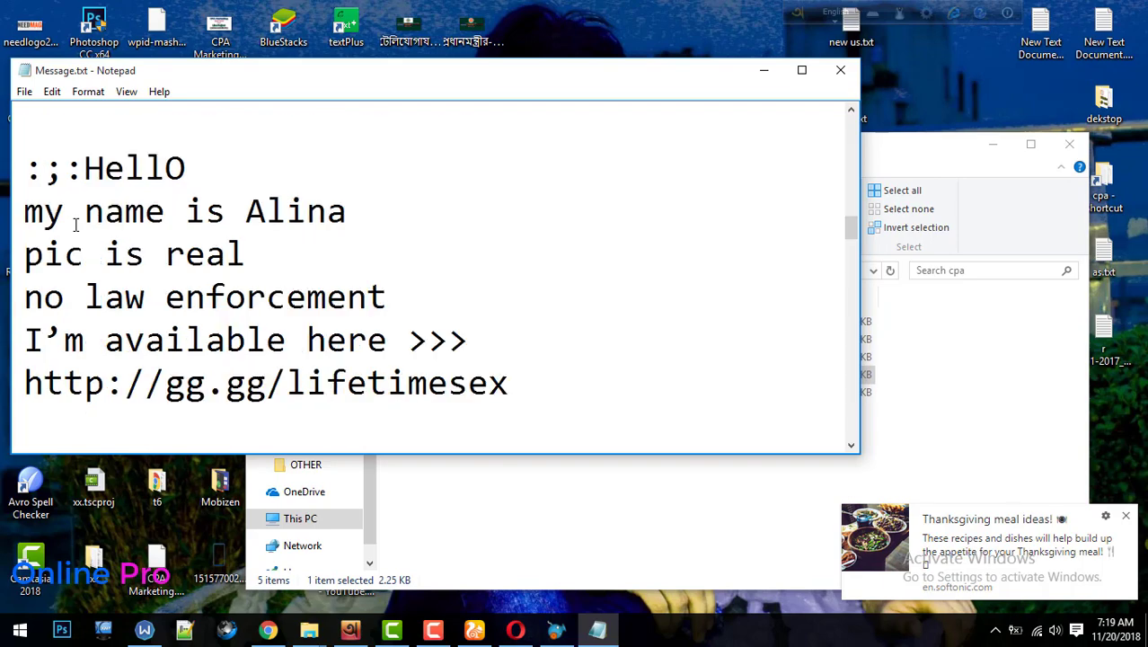
left_click_drag(33, 171, 599, 270)
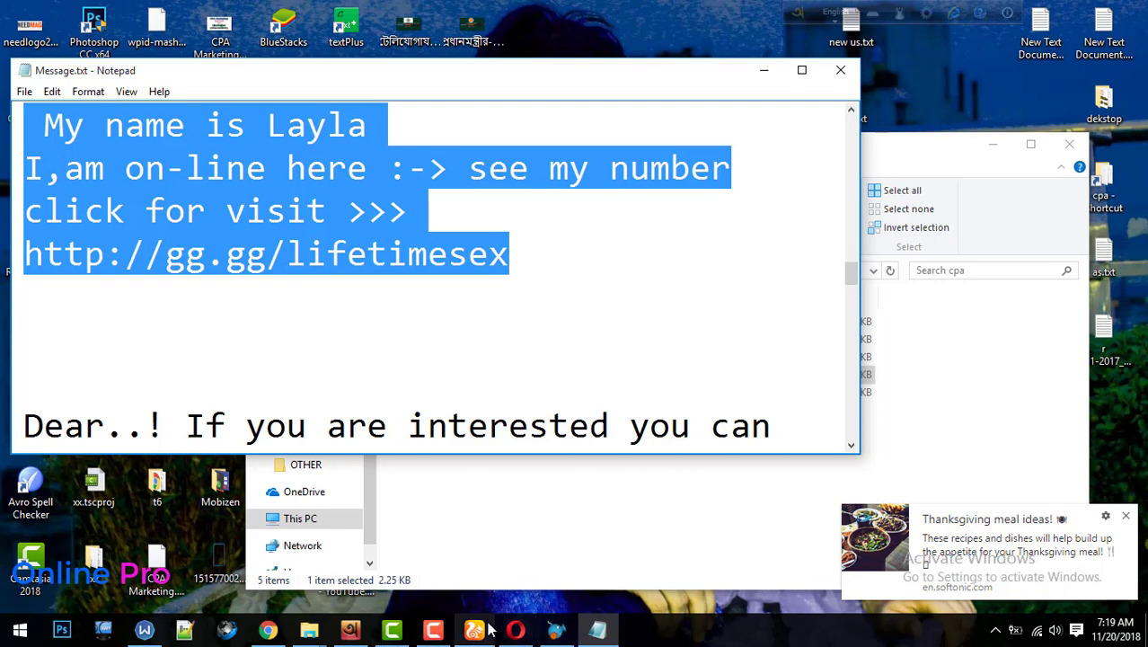
Switch to SendBlaster, paste the copied text into the message body and delete everything after the first message
left_click(556, 631)
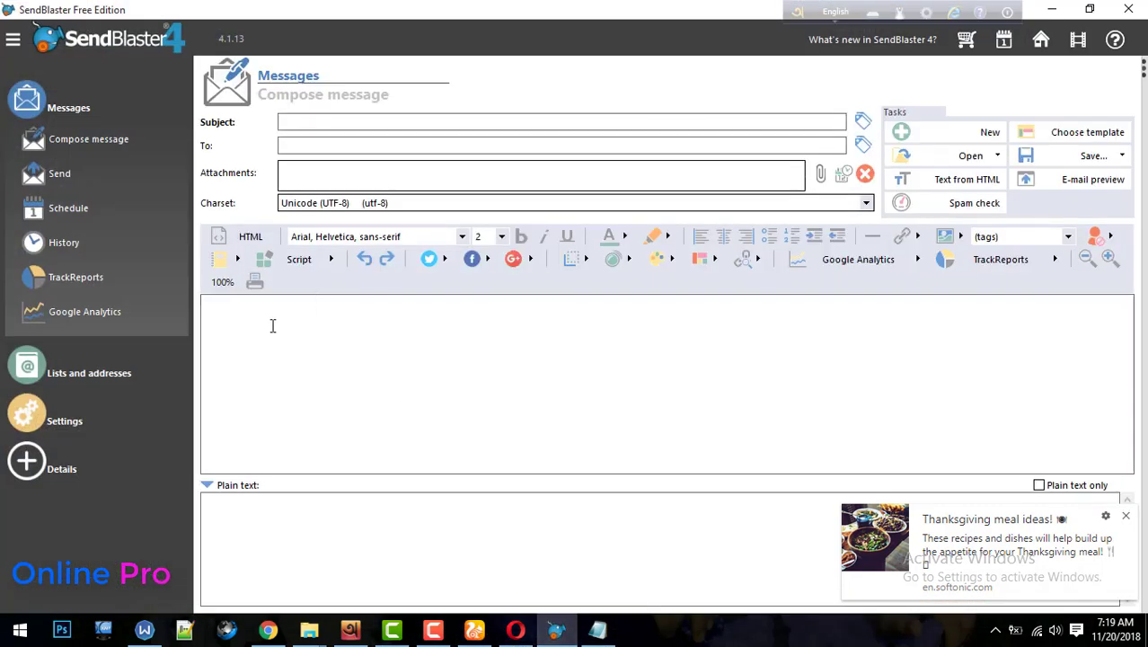
key("ctrl+v")
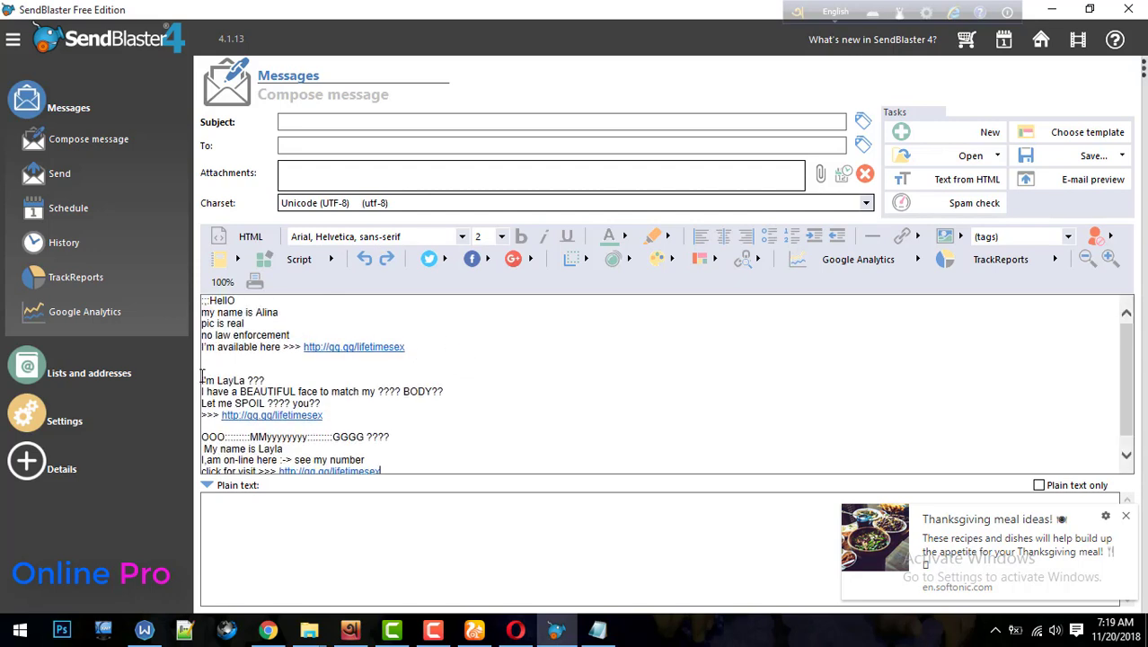
key("ctrl+shift+End")
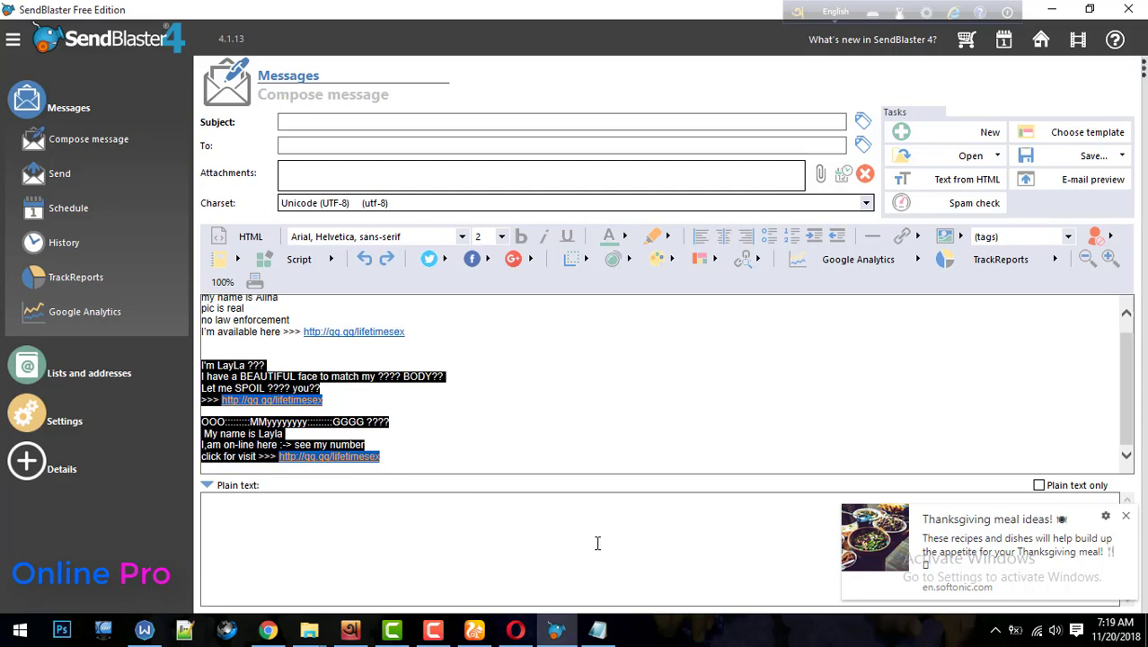
key("Delete")
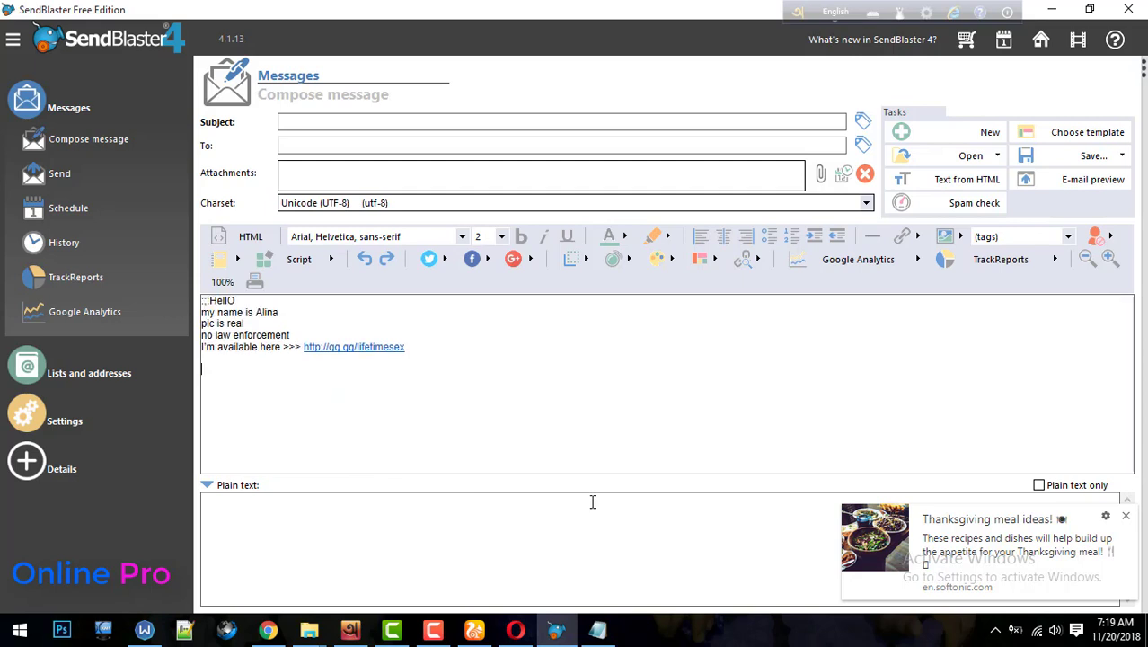
Run the spam check on the pasted message and close the score window
left_click(975, 205)
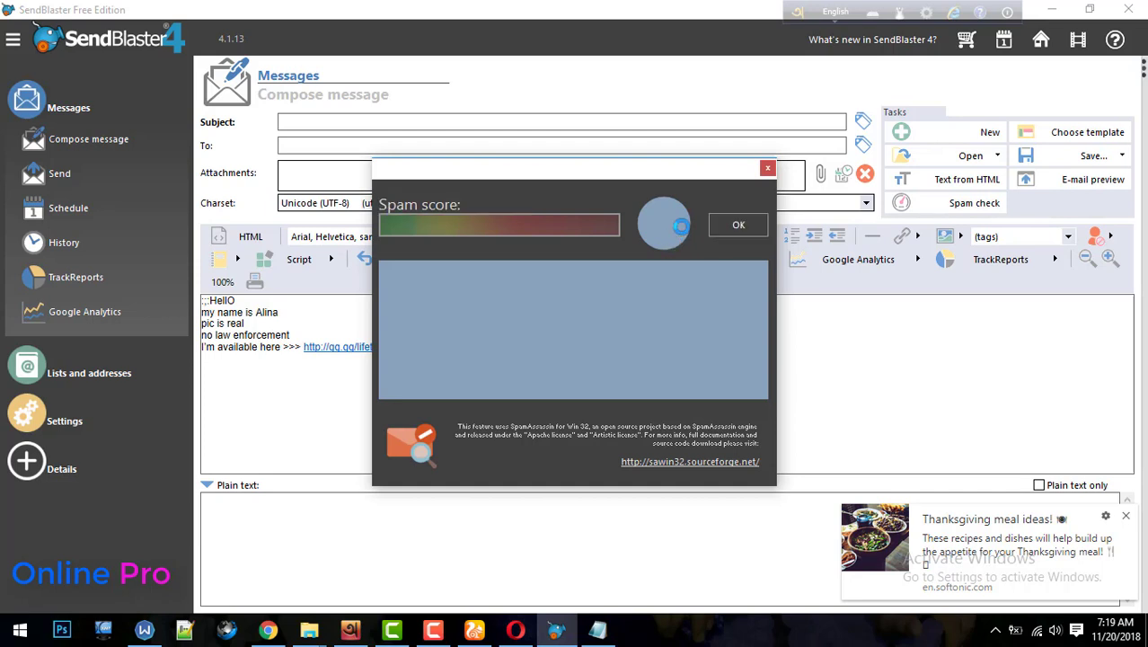
left_click(741, 227)
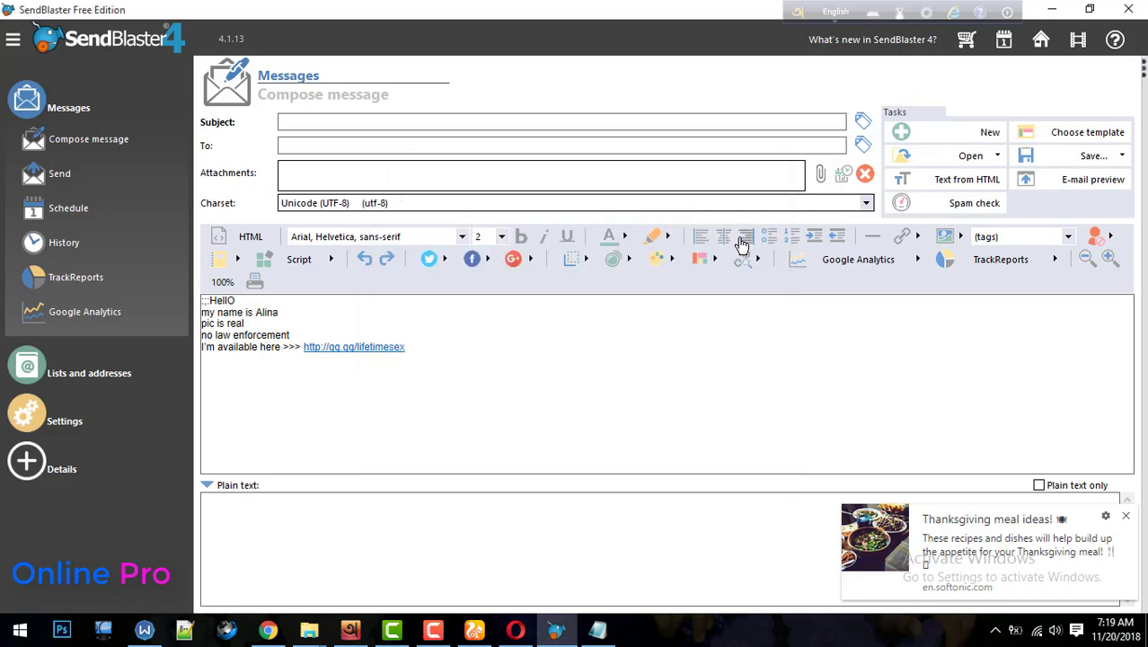
Dismiss the desktop notification, set the message subject to "free offer" and open the Send page
left_click(1127, 518)
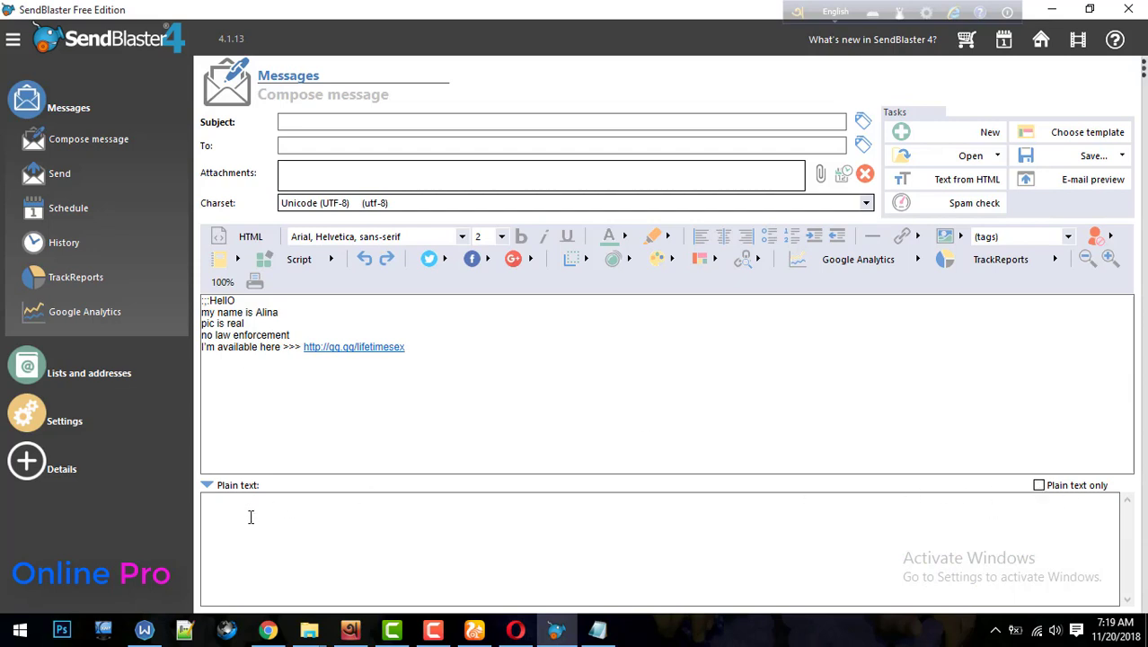
left_click(414, 357)
left_click(694, 372)
left_click(489, 124)
type("free offer")
left_click(50, 173)
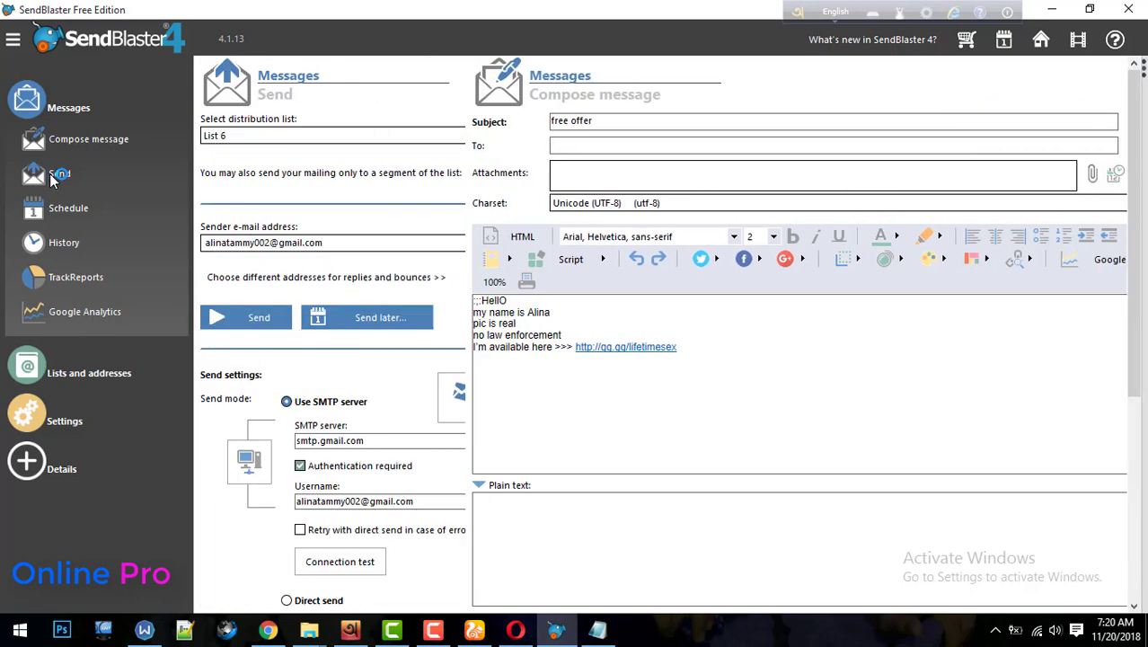
Minimise the open windows, look through the e-mail addresses in ddd.txt on the desktop and close the file
left_click(71, 389)
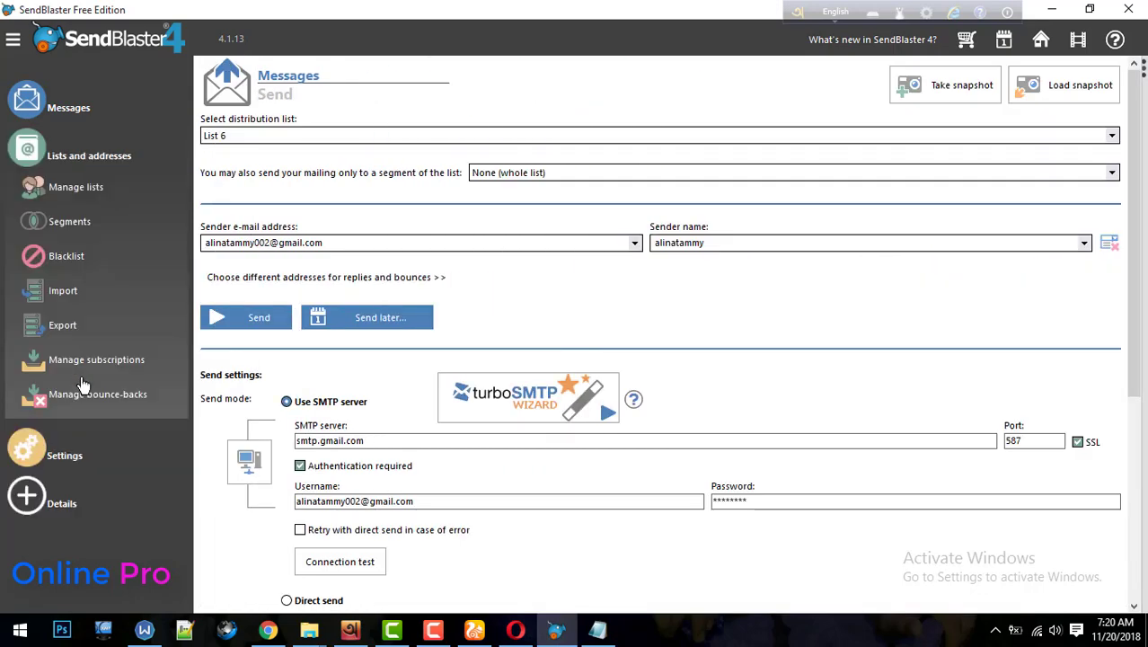
left_click(1051, 9)
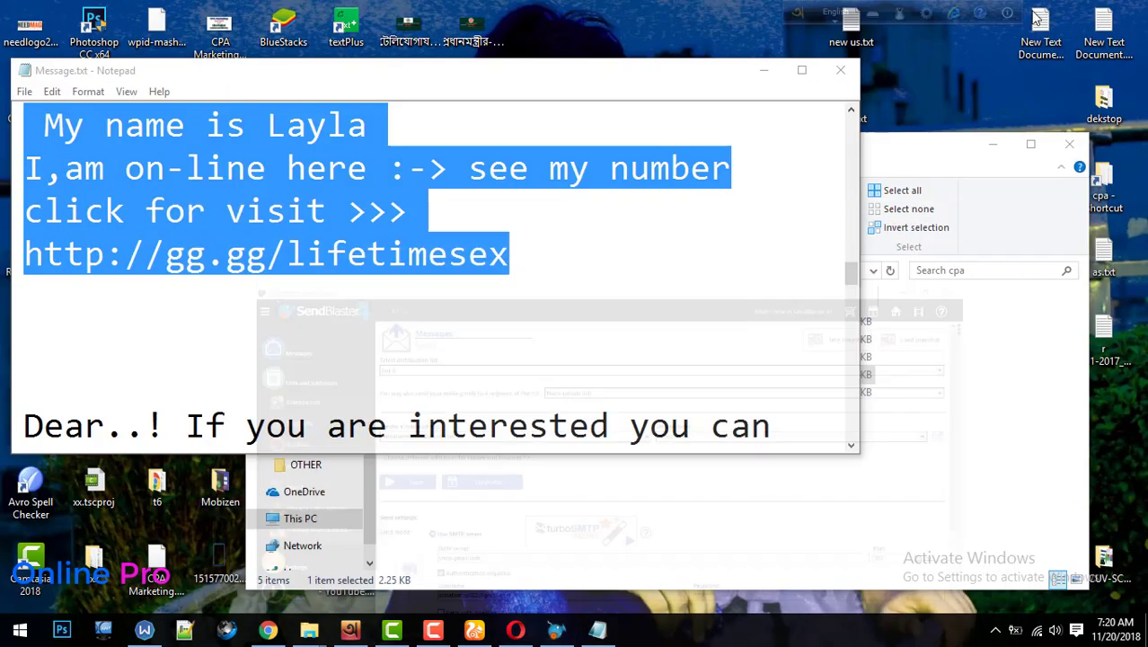
left_click(763, 71)
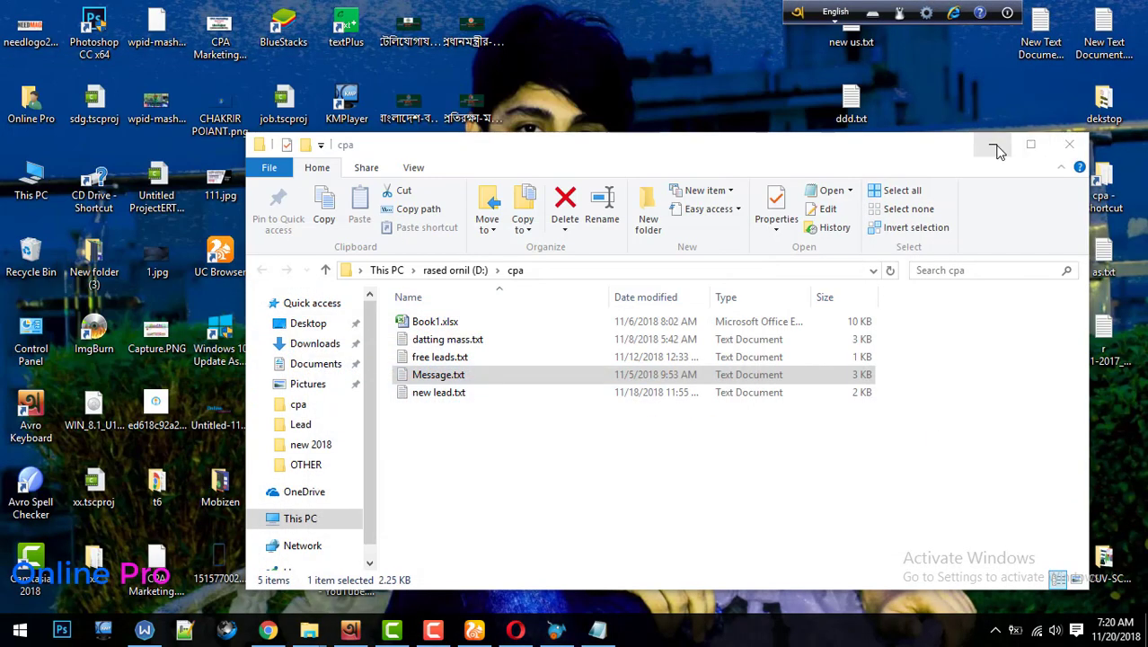
left_click(994, 146)
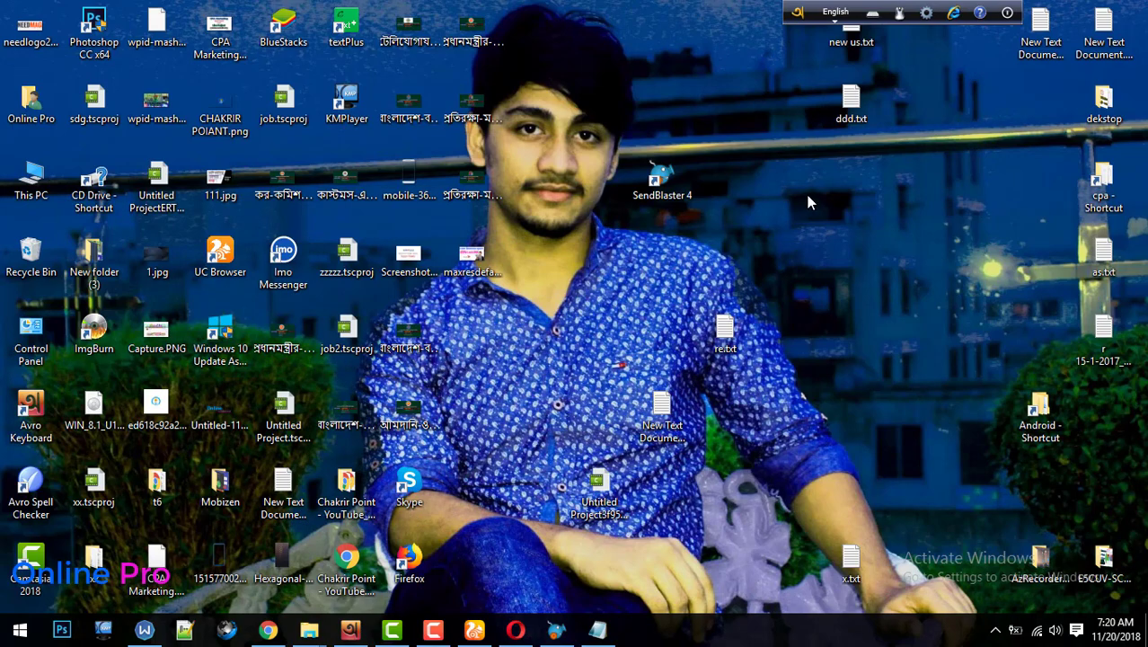
double_click(856, 124)
scroll(622, 229, "down", 10)
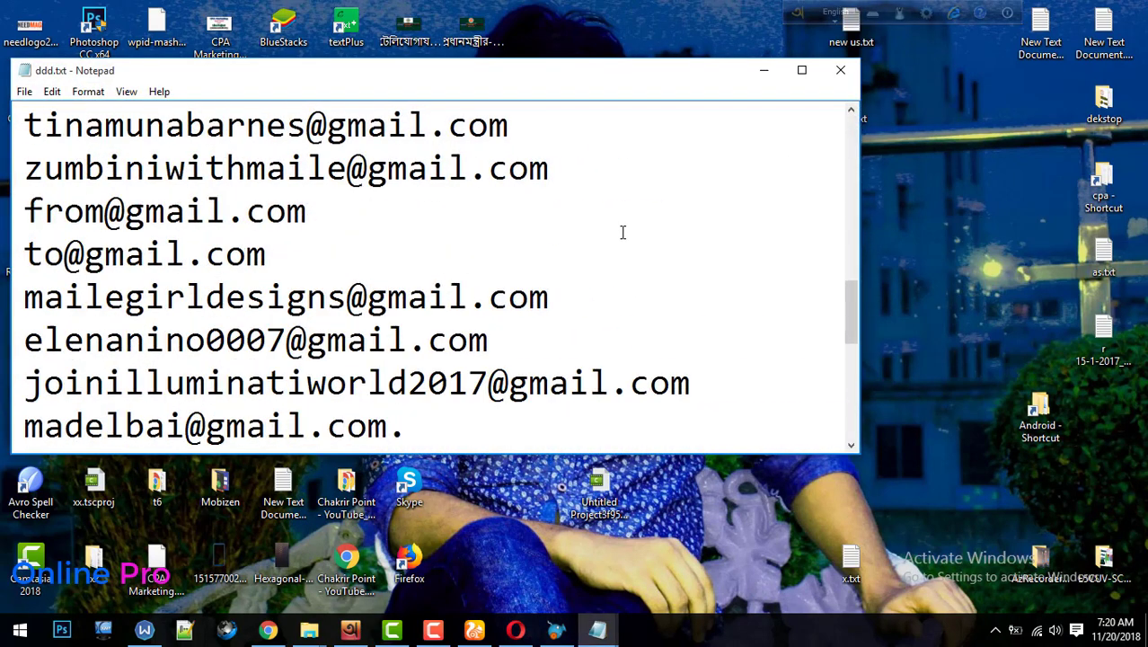
scroll(682, 227, "up", 15)
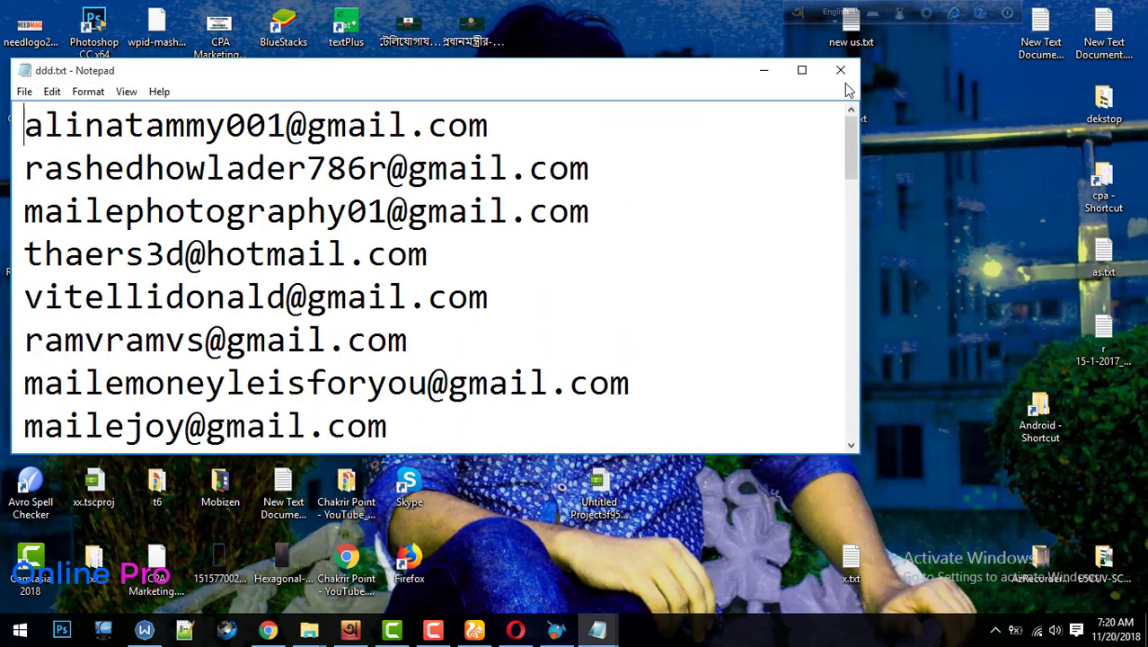
left_click(841, 71)
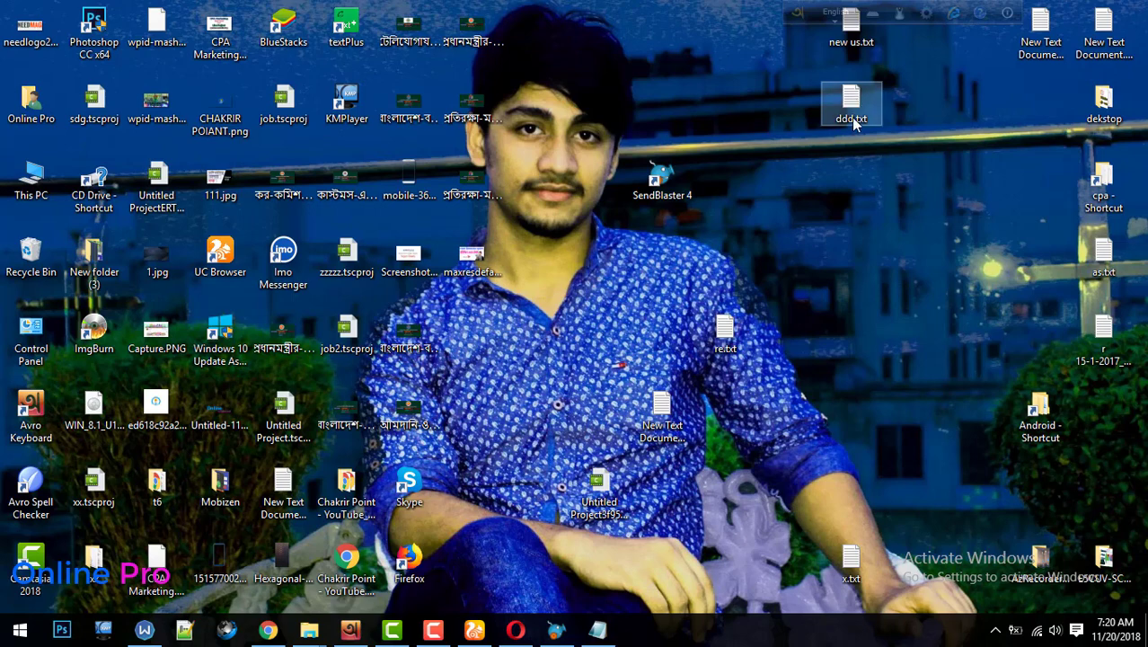
Move ddd.txt to an empty spot on the desktop and look through its addresses again
right_click(770, 122)
left_click(814, 170)
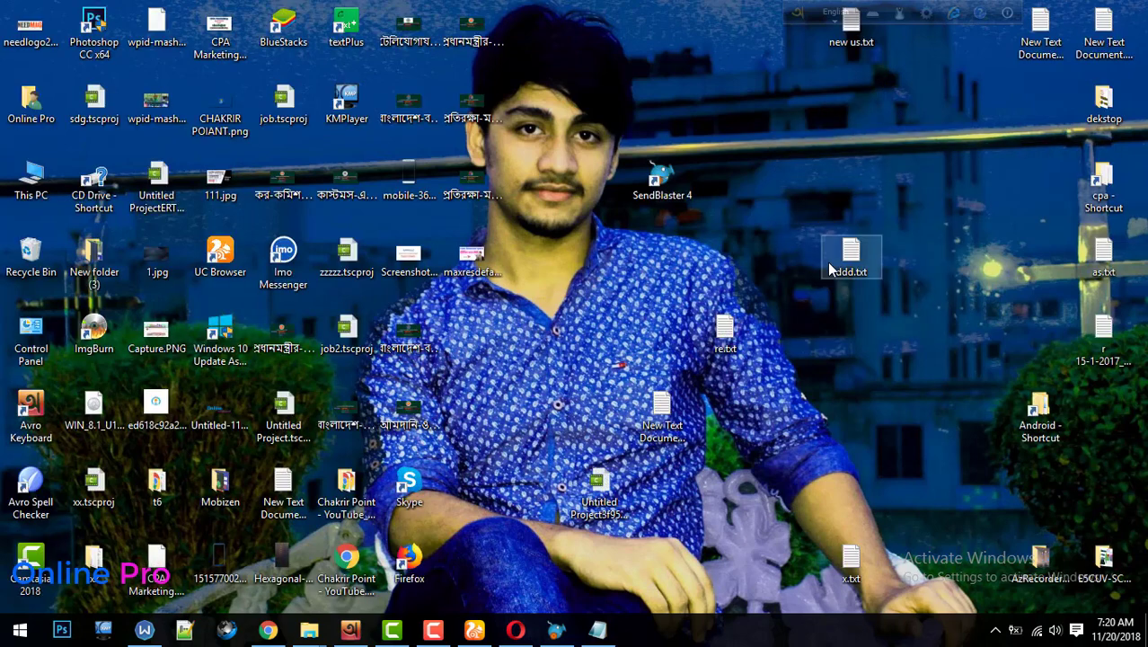
left_click_drag(831, 269, 894, 198)
key("F2")
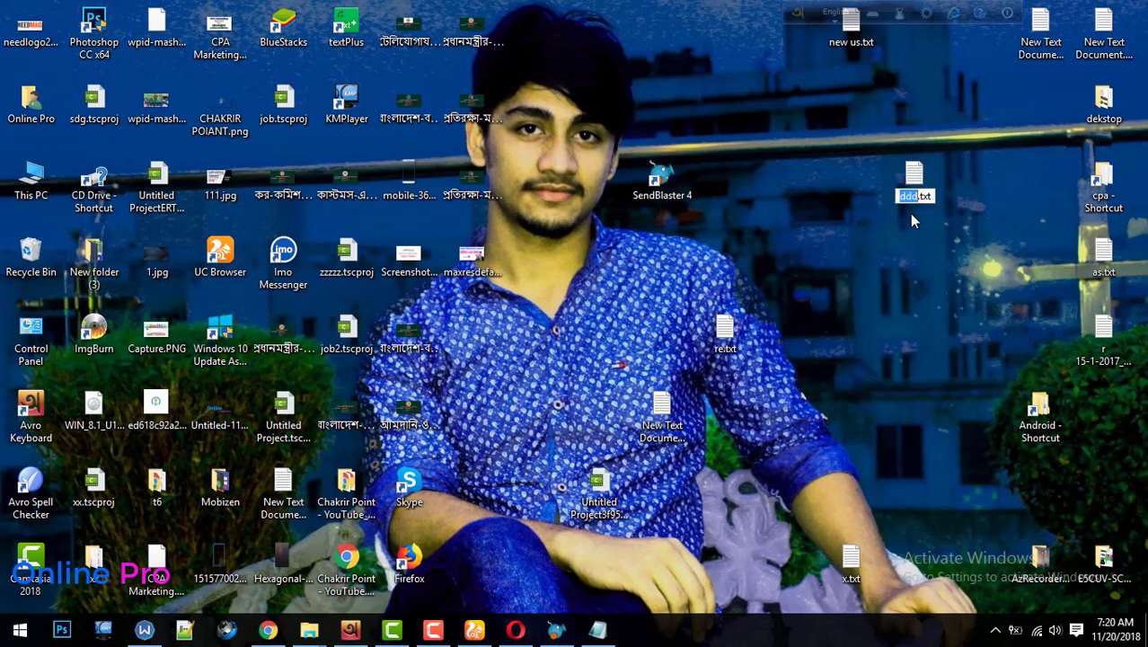
key("Return")
double_click(913, 184)
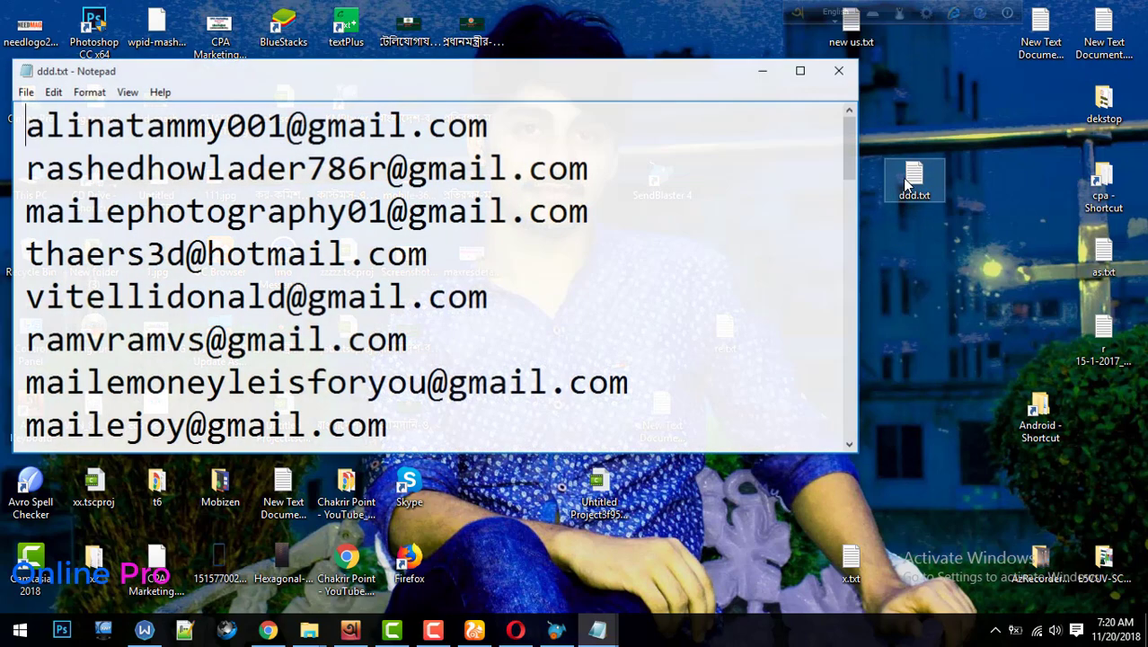
scroll(451, 206, "down", 10)
left_click(840, 71)
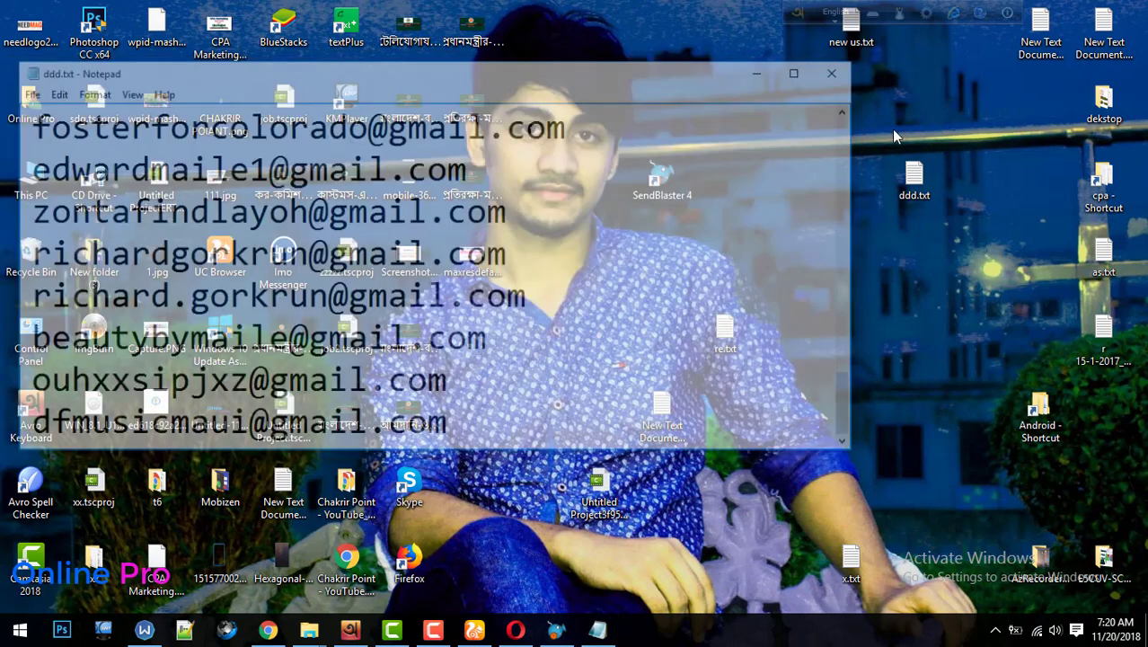
left_click_drag(914, 184, 914, 262)
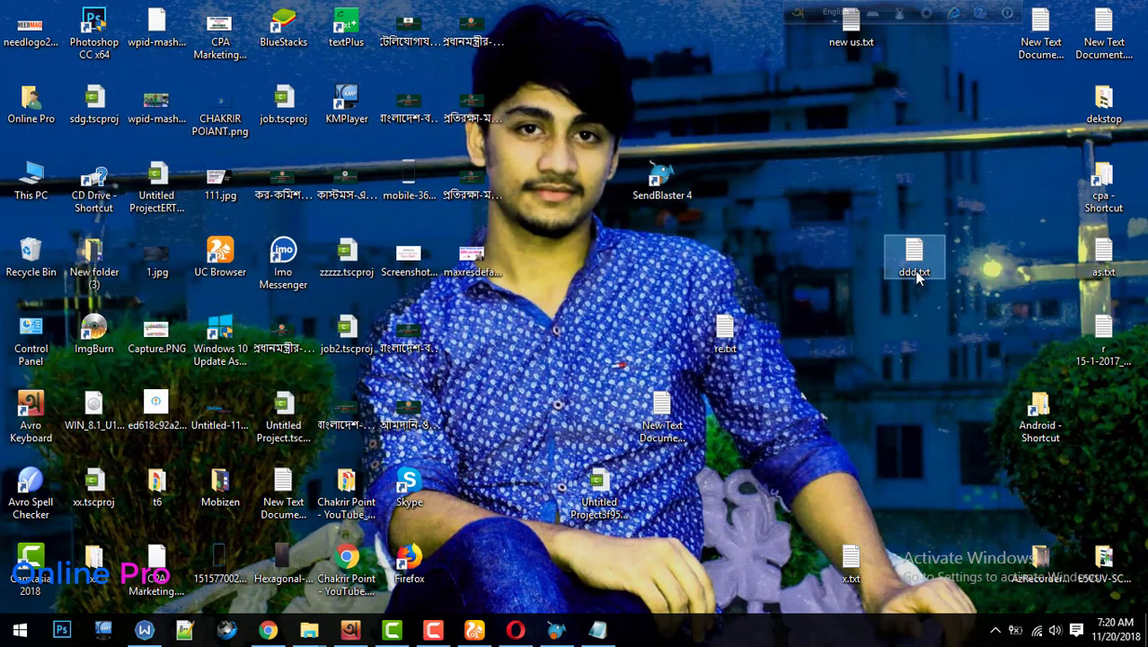
left_click(949, 273)
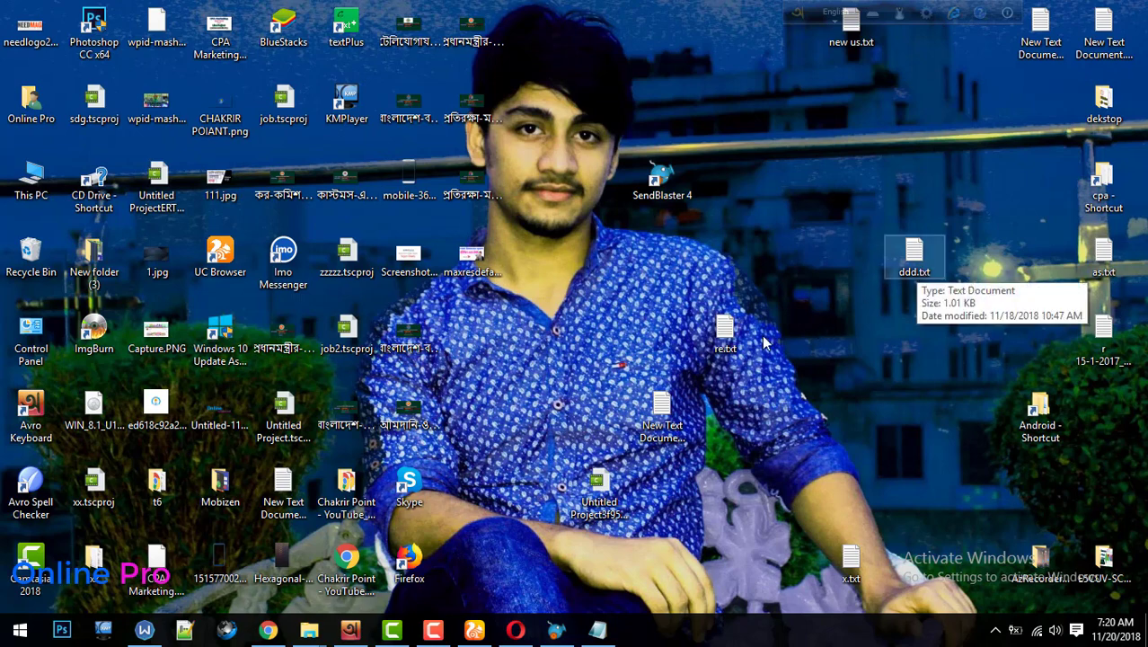
Switch to SendBlaster, look over the addresses of List 6 in the list manager and erase the entire list
left_click(557, 630)
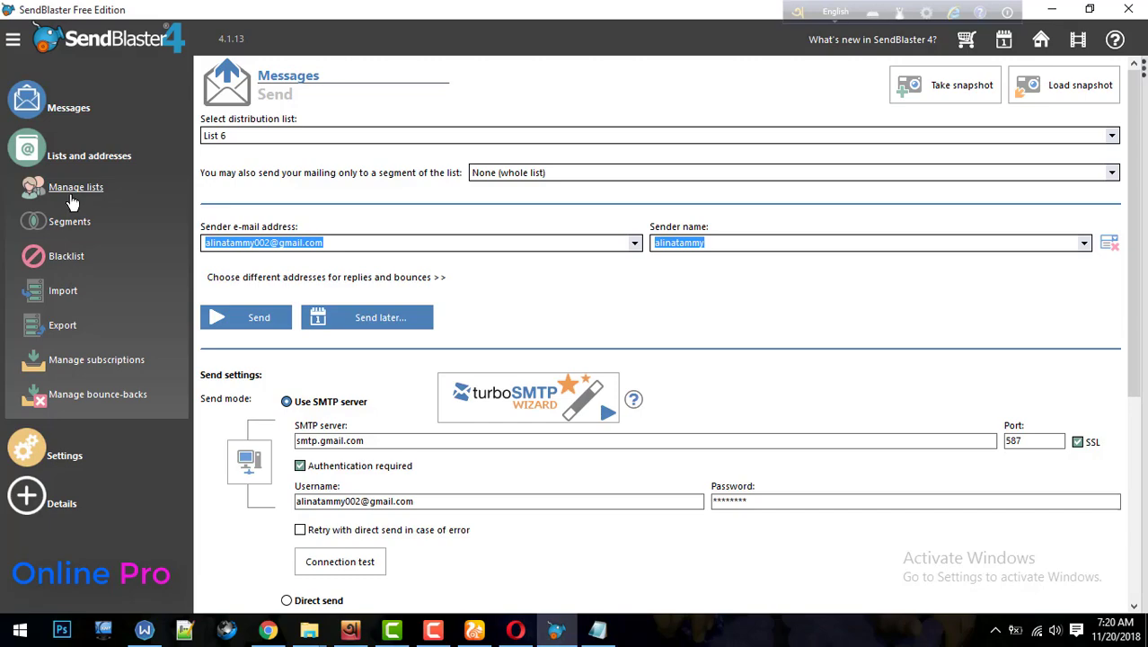
left_click(74, 196)
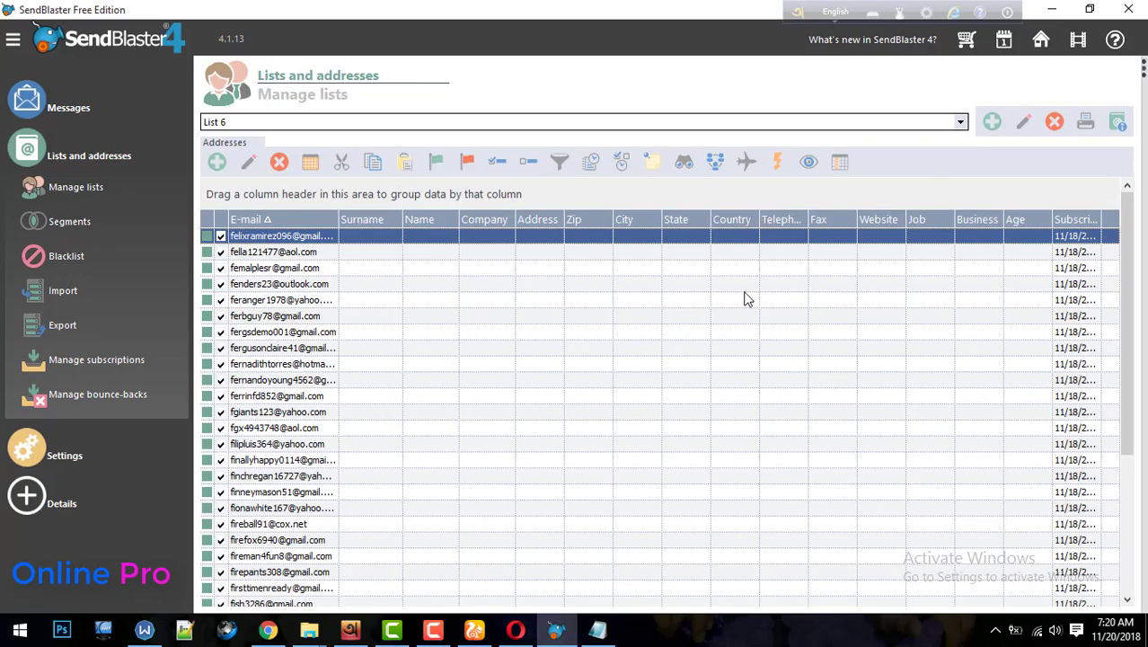
scroll(722, 326, "down", 4)
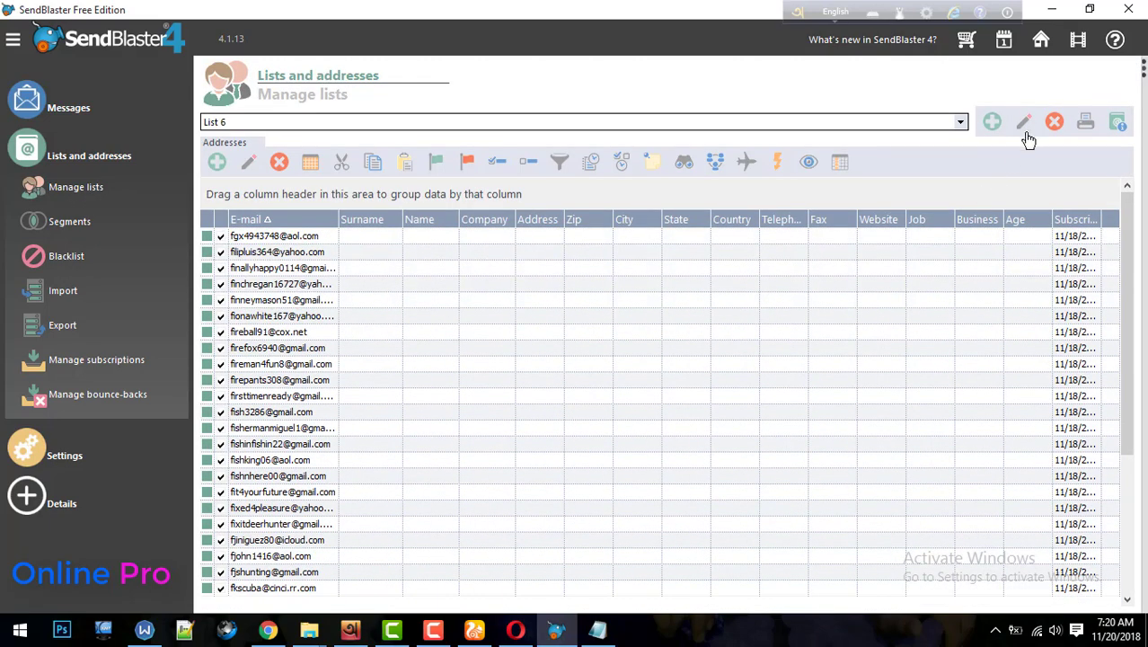
scroll(794, 321, "up", 3)
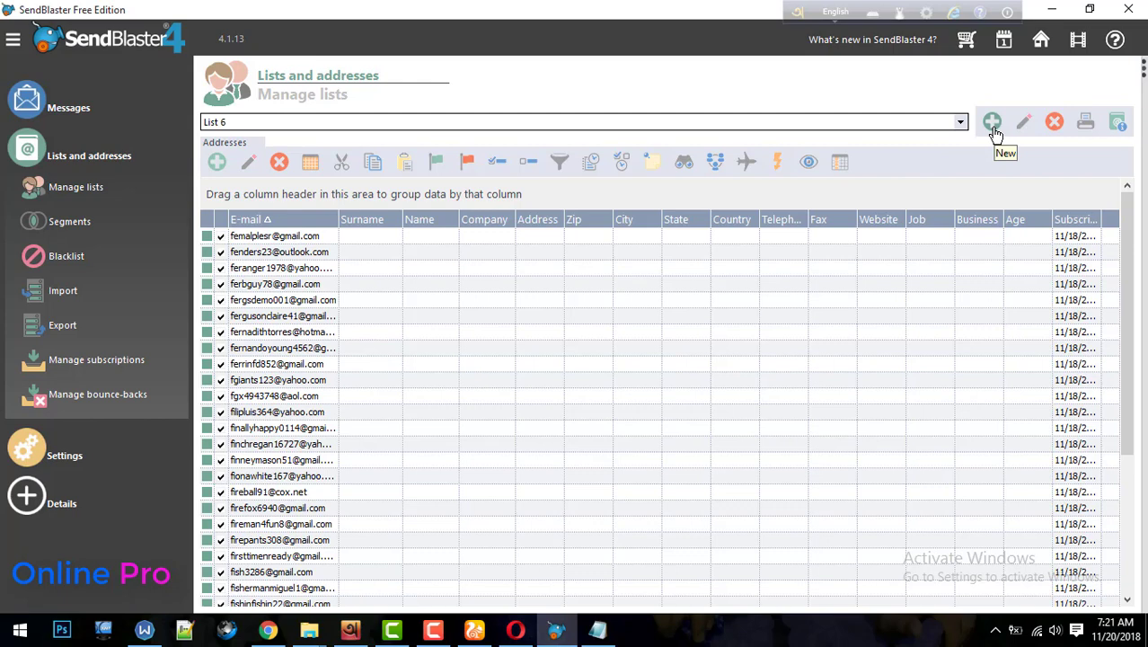
scroll(286, 396, "down", 2)
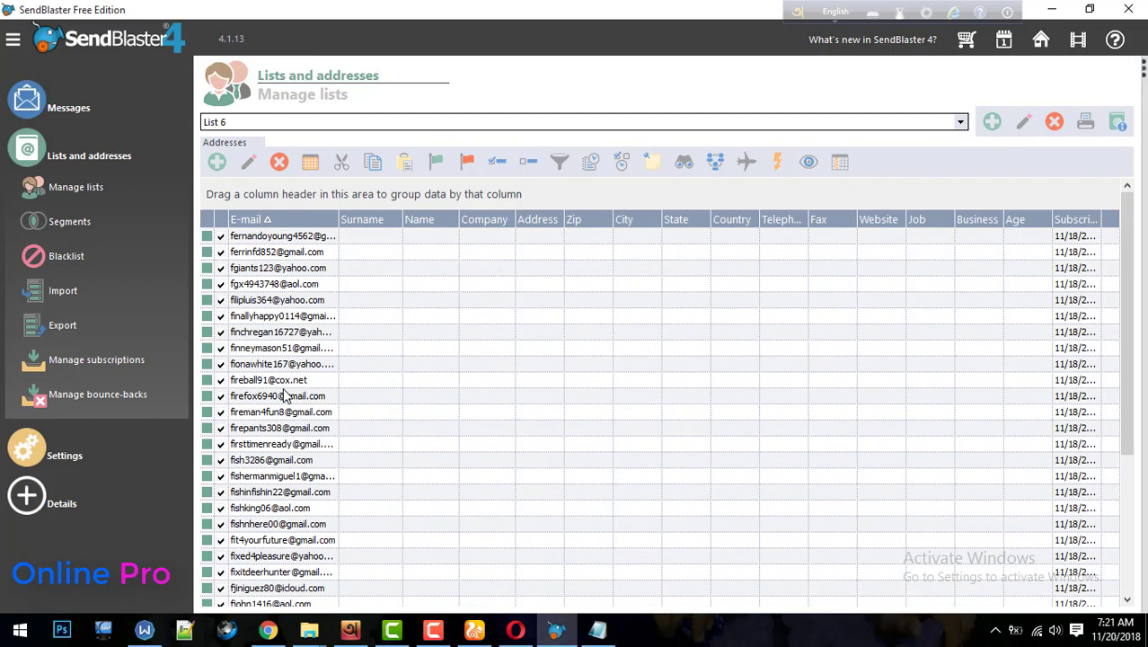
left_click(1056, 132)
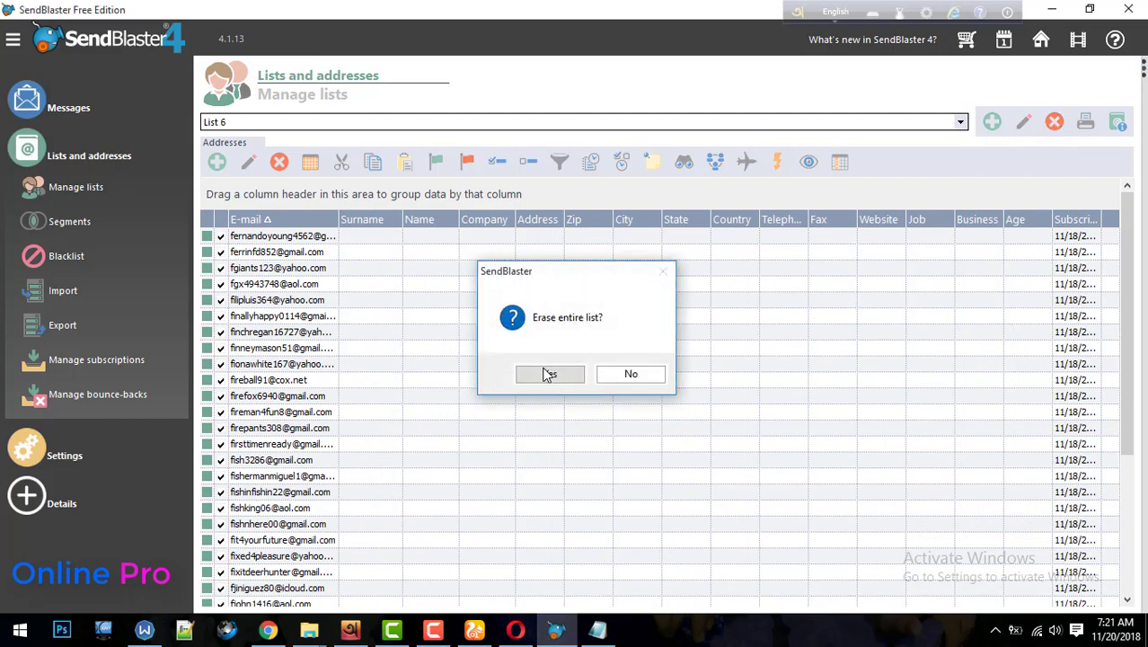
left_click(546, 375)
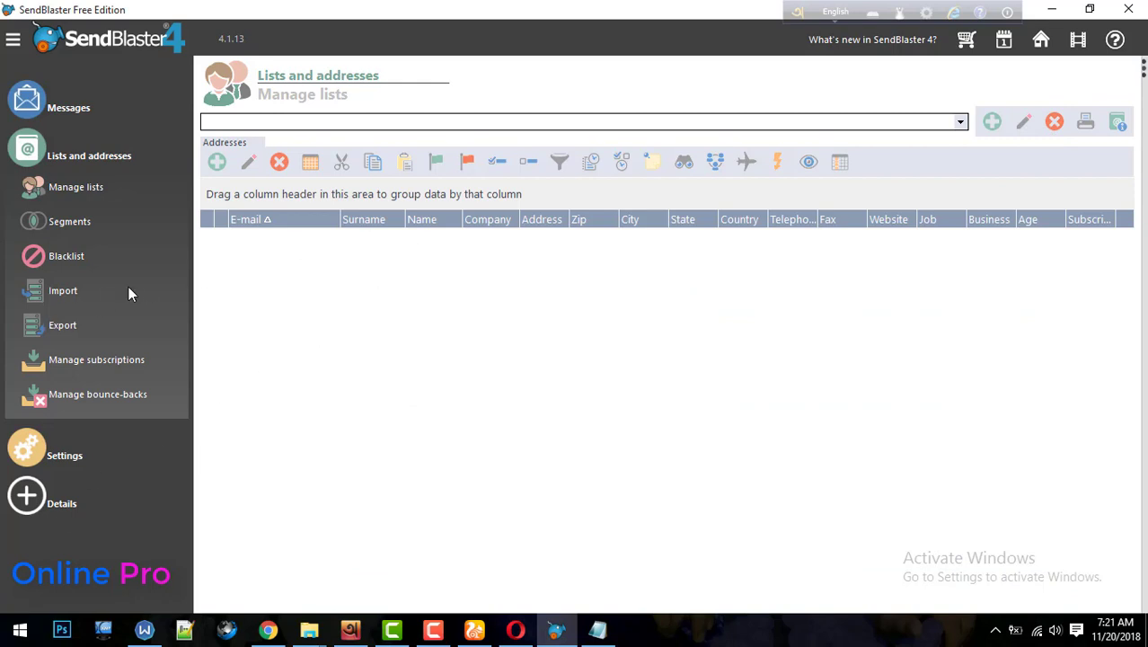
Create a new distribution list named "free offer"
left_click(992, 123)
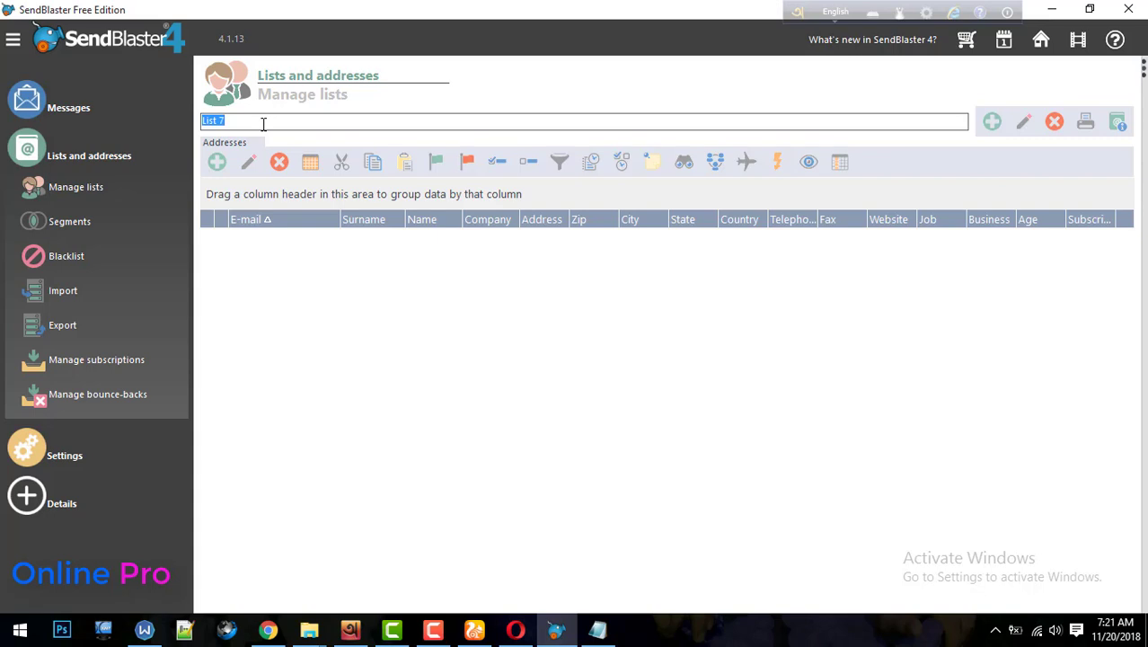
type("free offer")
key("Return")
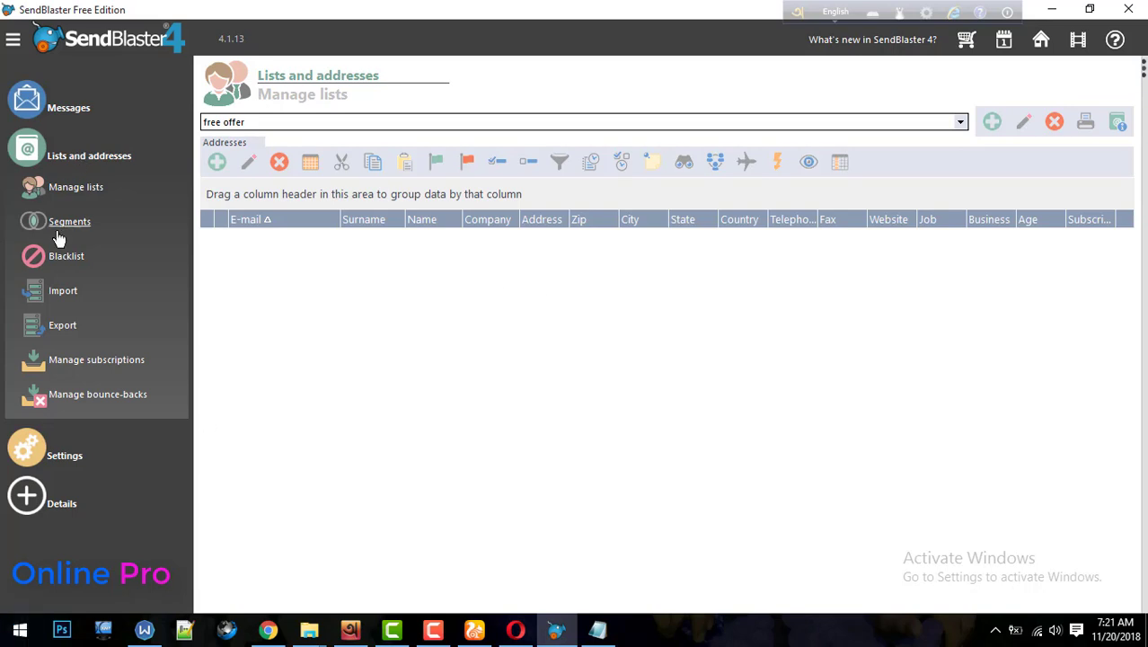
Import the addresses from ddd.txt on the desktop into the "free offer" list, using the Free format
left_click(77, 299)
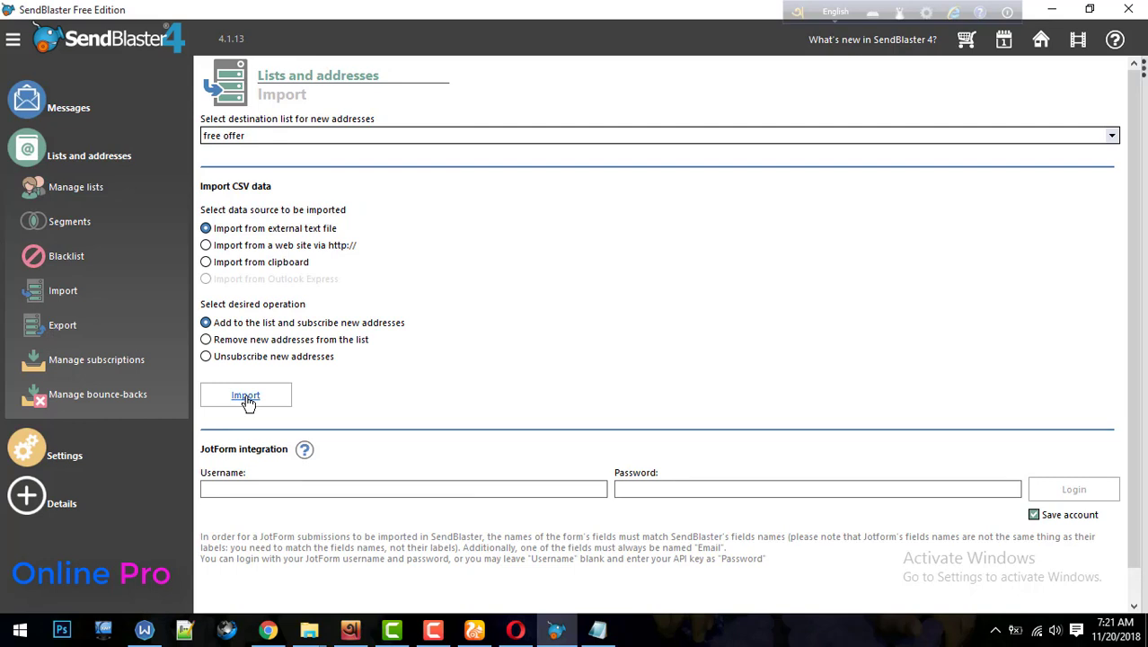
left_click(247, 396)
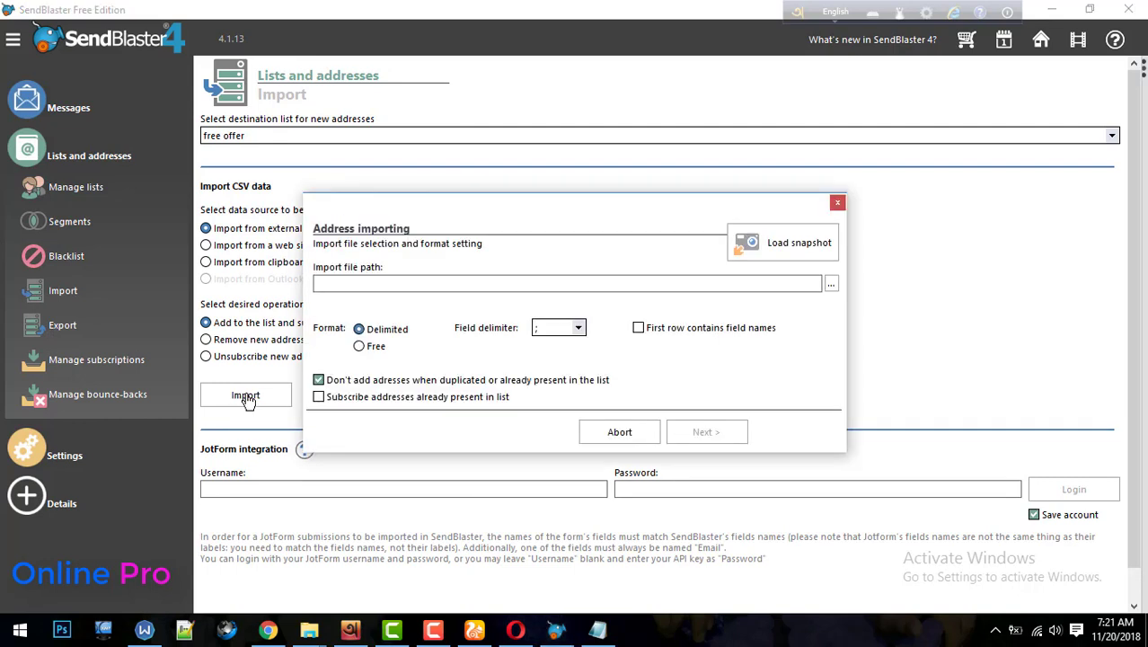
left_click(376, 354)
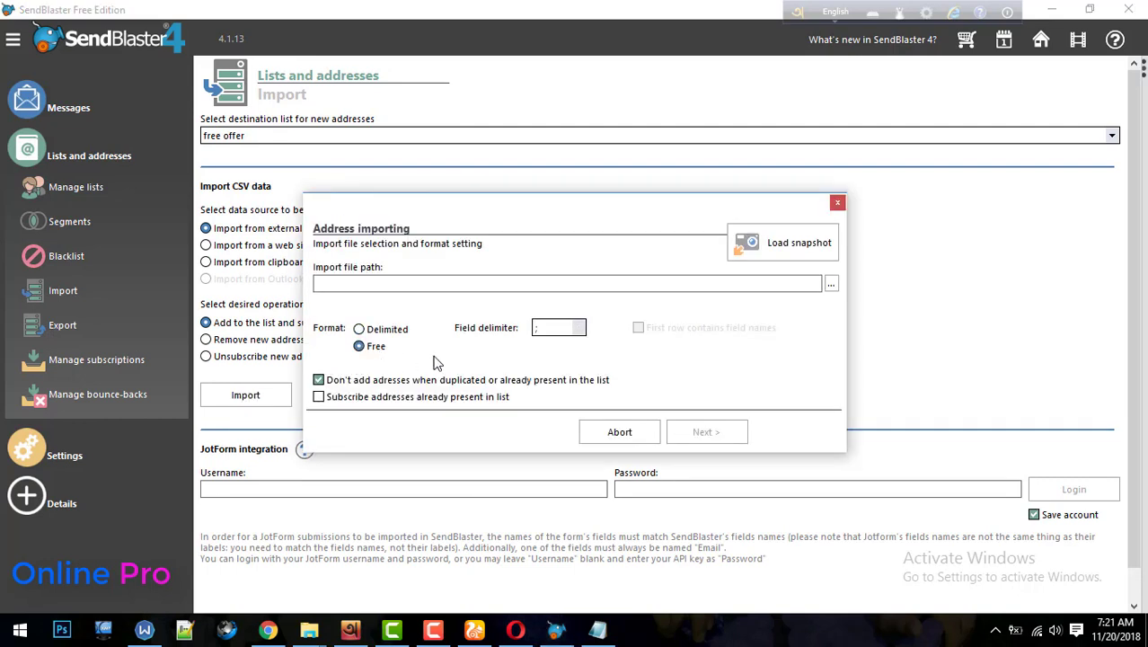
left_click(832, 289)
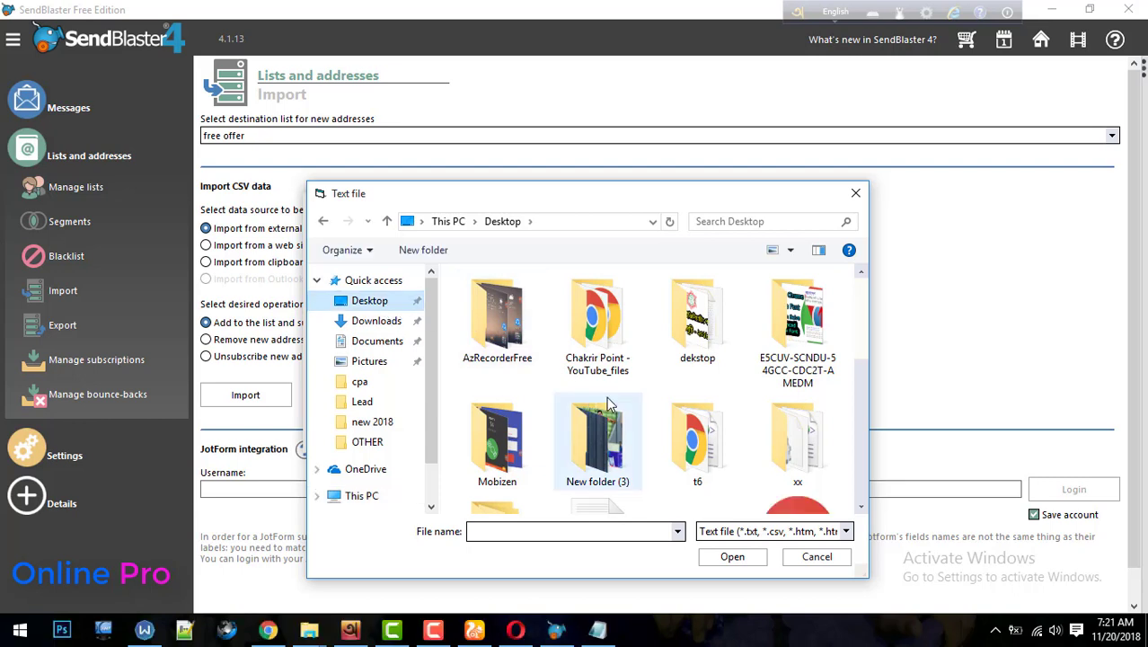
scroll(594, 371, "down", 5)
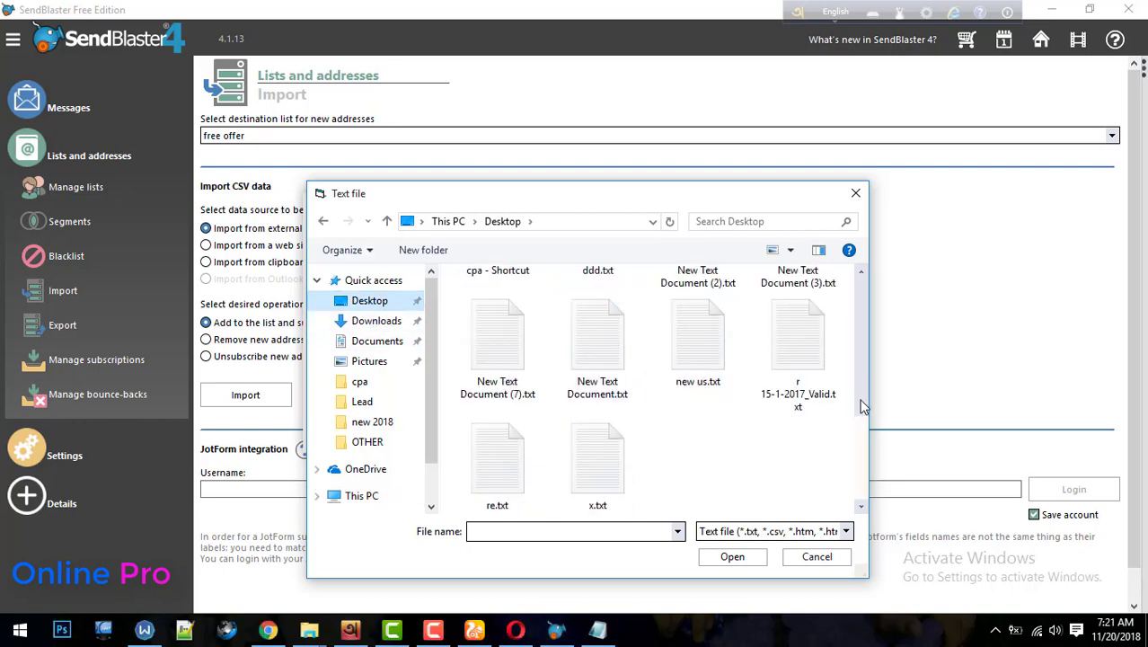
scroll(585, 412, "up", 1)
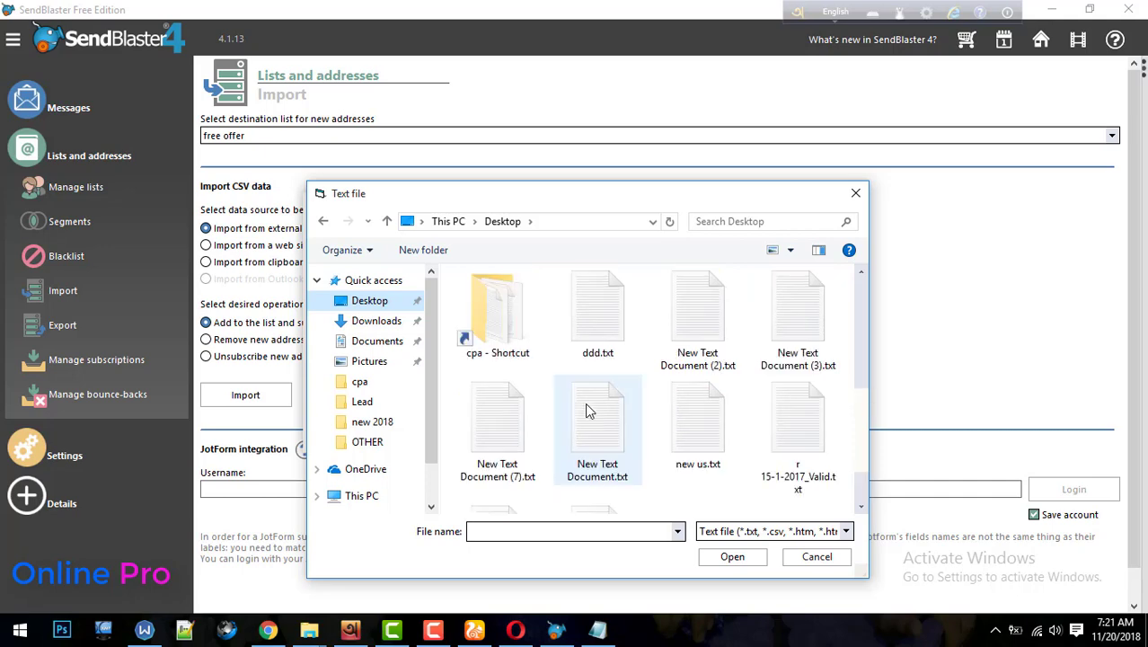
double_click(599, 350)
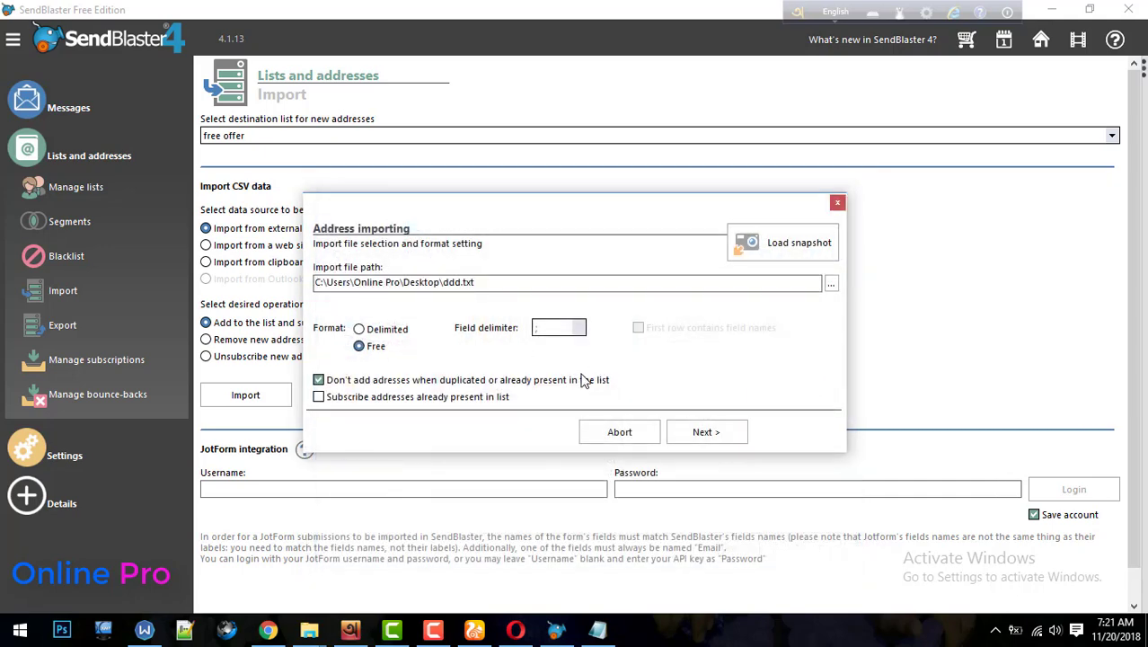
left_click(705, 432)
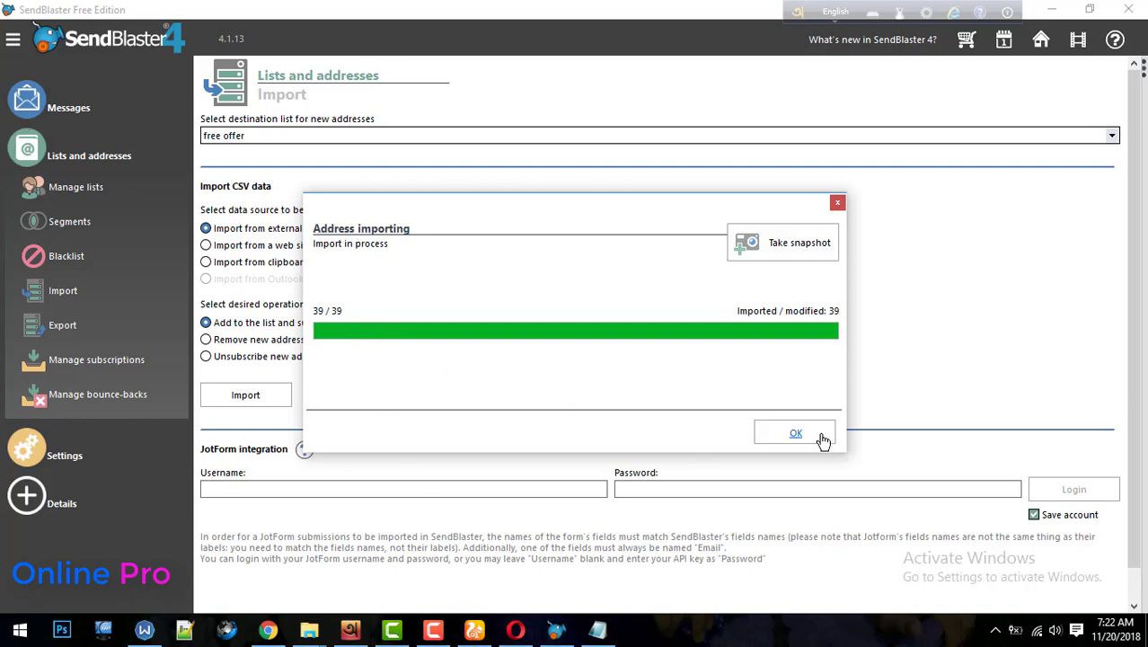
left_click(795, 433)
Return to the Send page of the Messages section
scroll(781, 449, "down", 1)
scroll(782, 449, "up", 1)
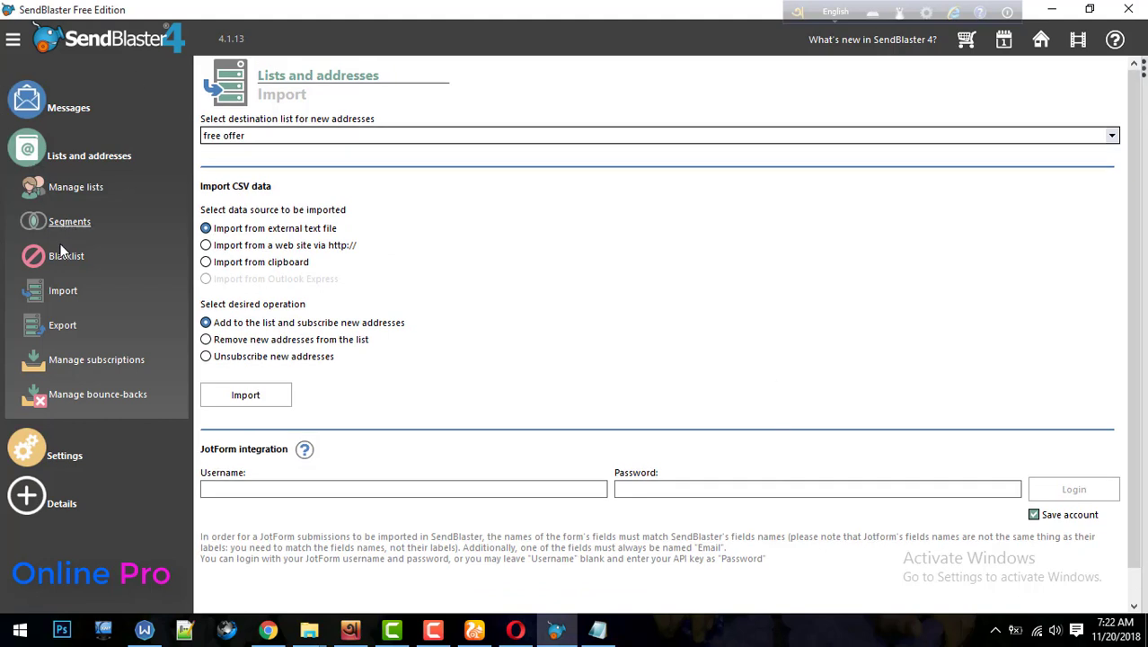
left_click(36, 109)
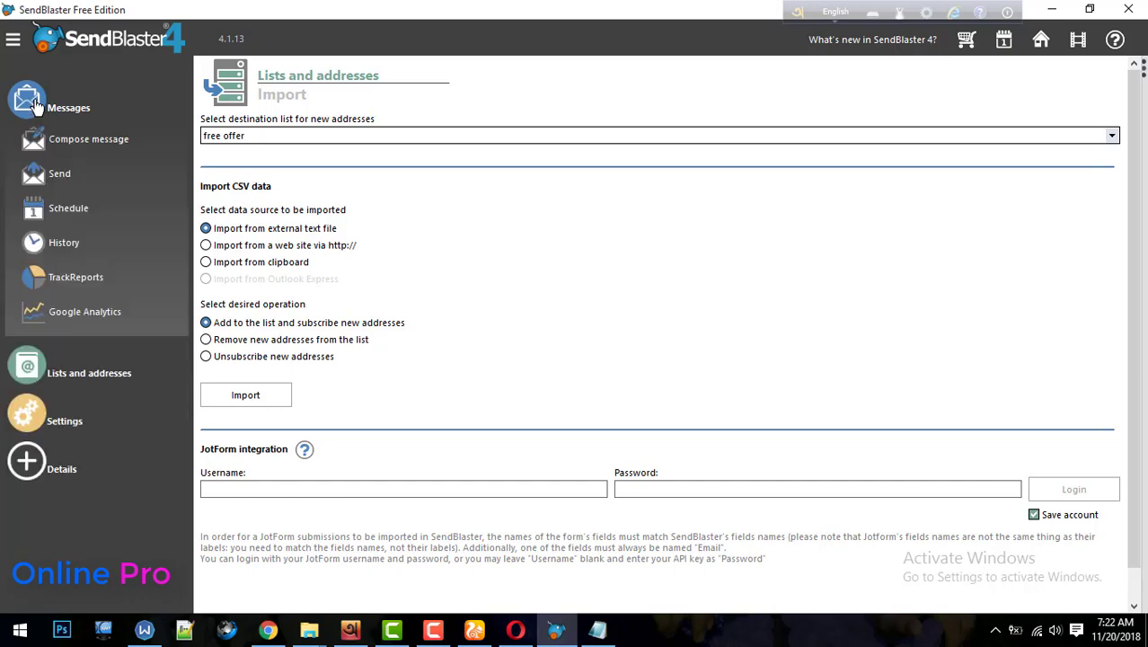
left_click(56, 175)
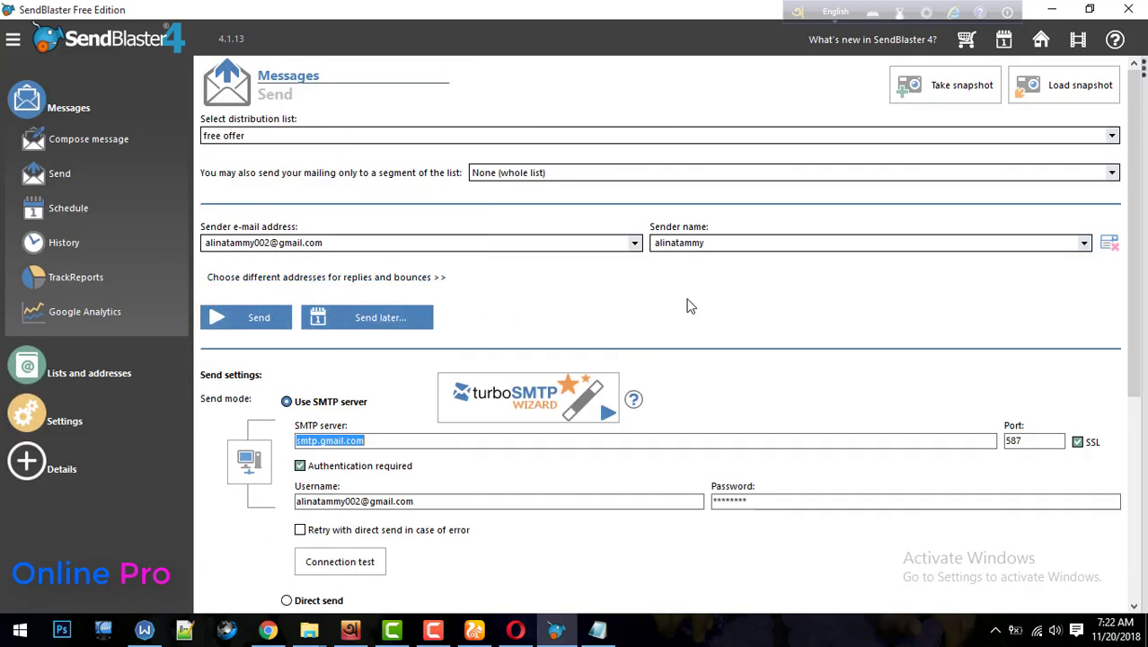
Apply the Very fast suggested timing settings to the mailing
scroll(701, 310, "down", 2)
scroll(702, 316, "down", 4)
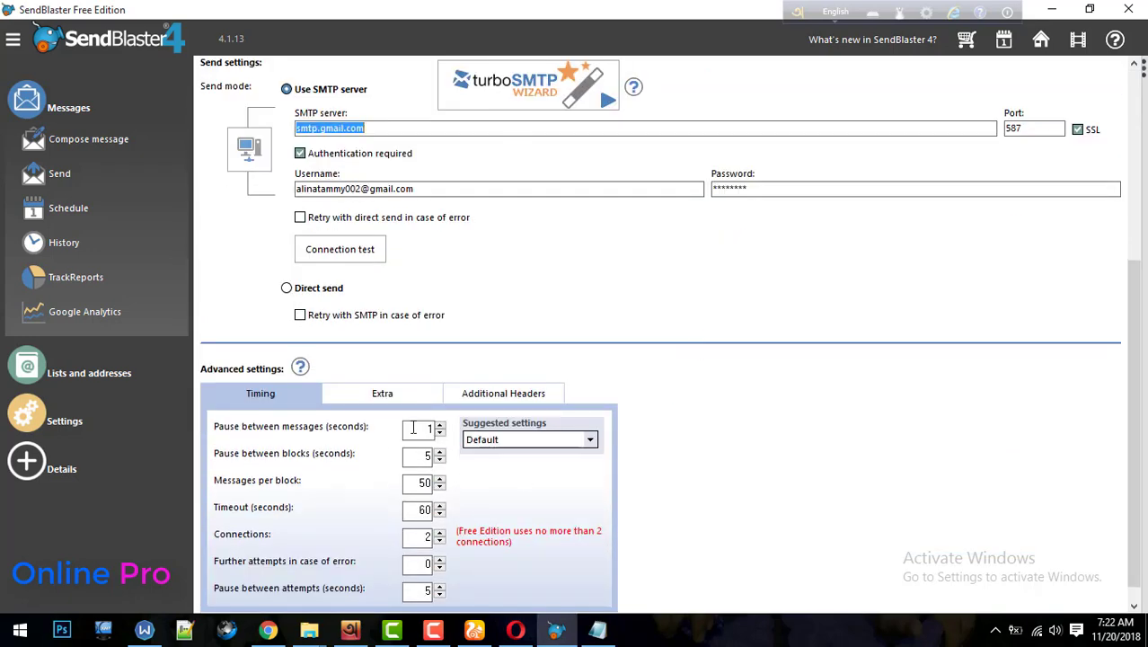
left_click(521, 439)
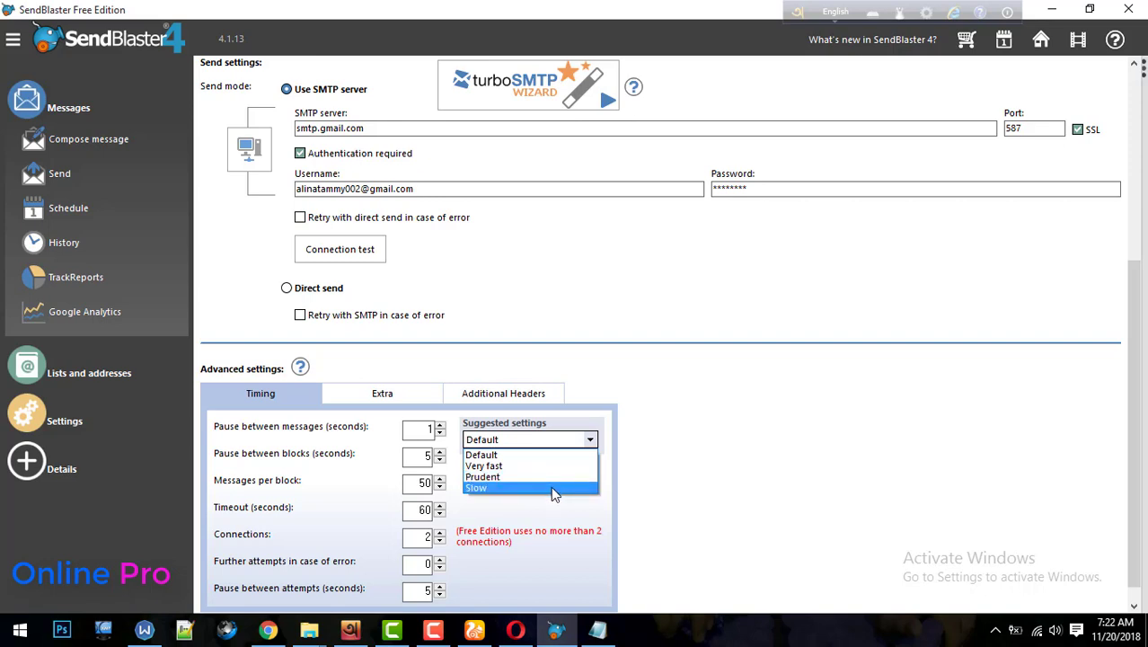
left_click(498, 465)
Send the mailing to the whole "free offer" list, moving the delivery window aside and closing it once the operation completes
scroll(526, 486, "up", 2)
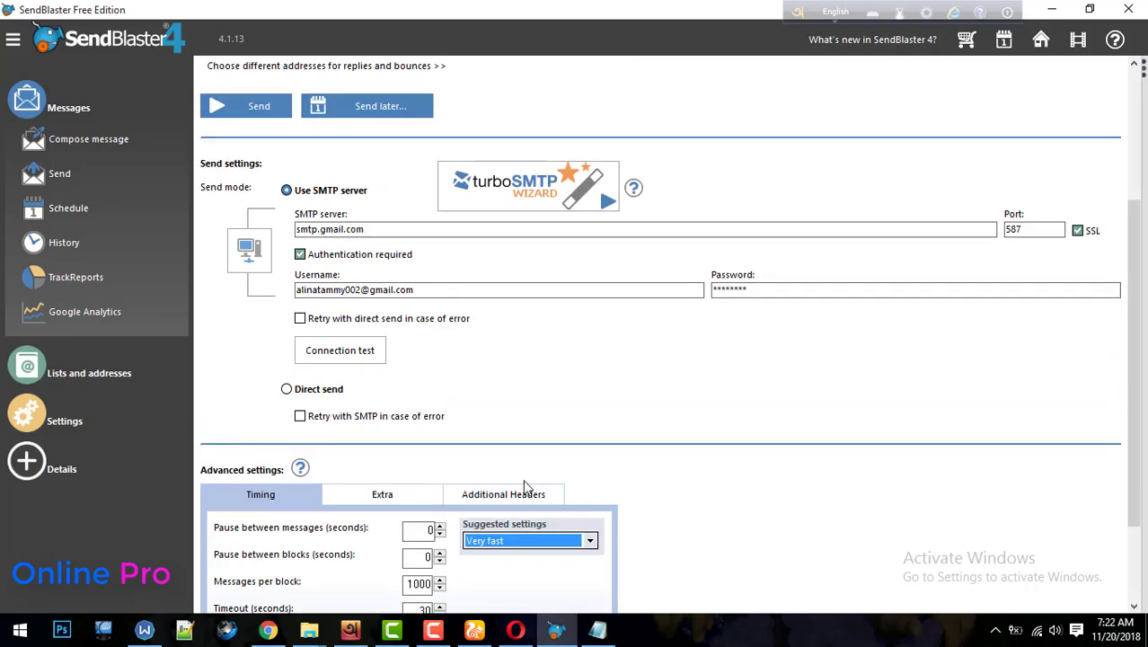
scroll(528, 487, "up", 1)
scroll(535, 485, "up", 3)
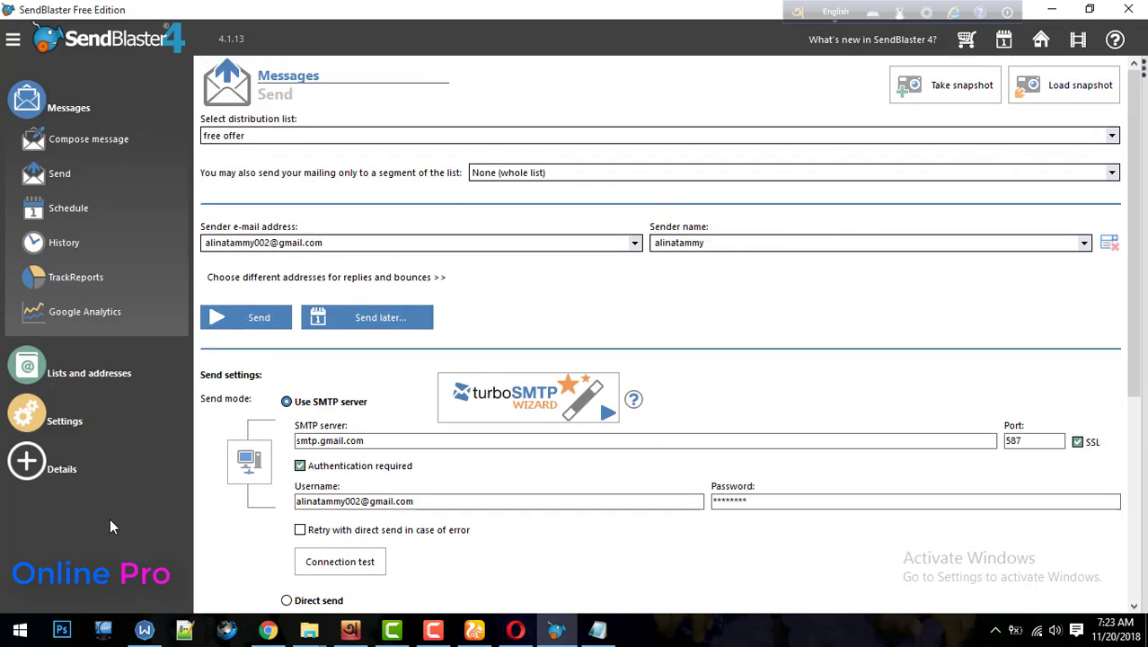
left_click(259, 320)
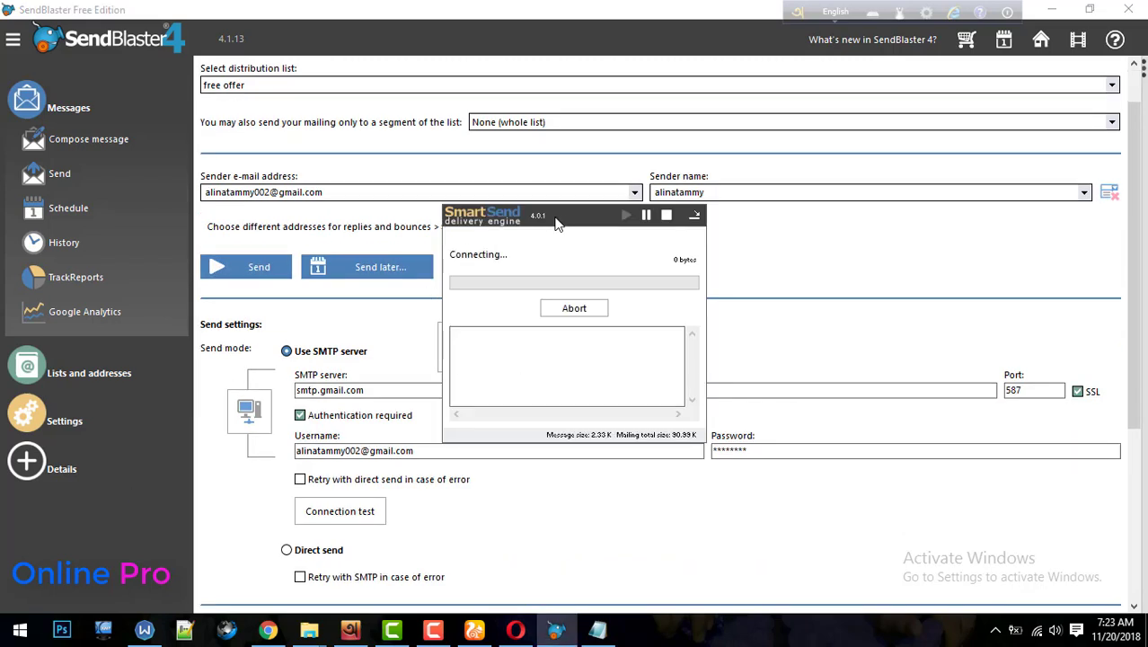
left_click_drag(569, 224, 871, 282)
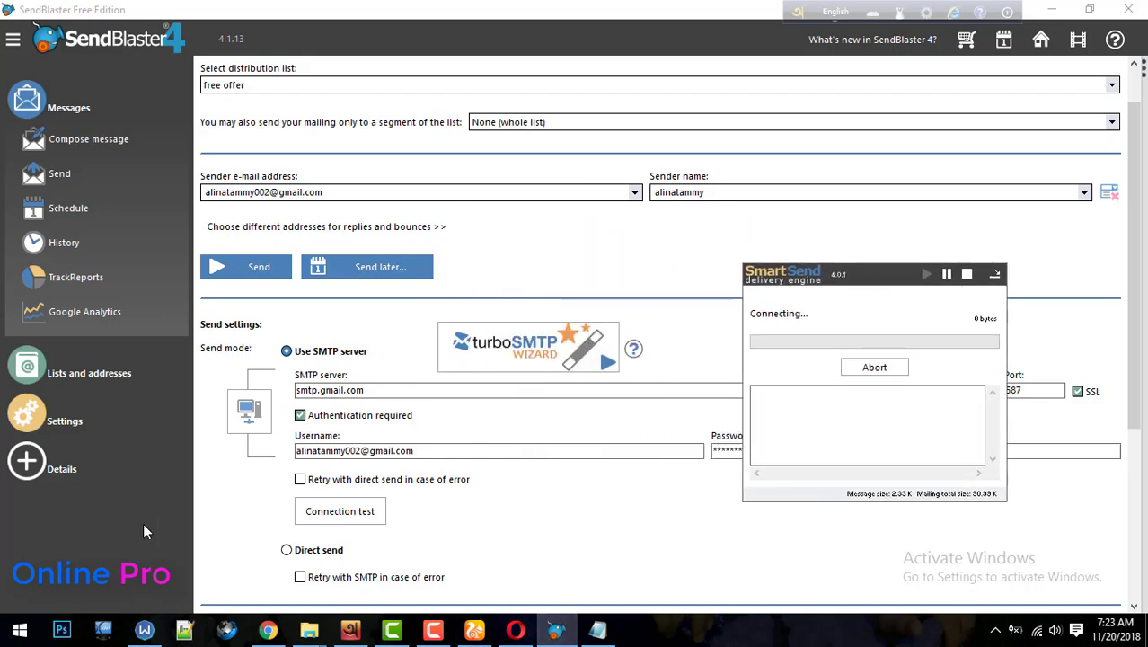
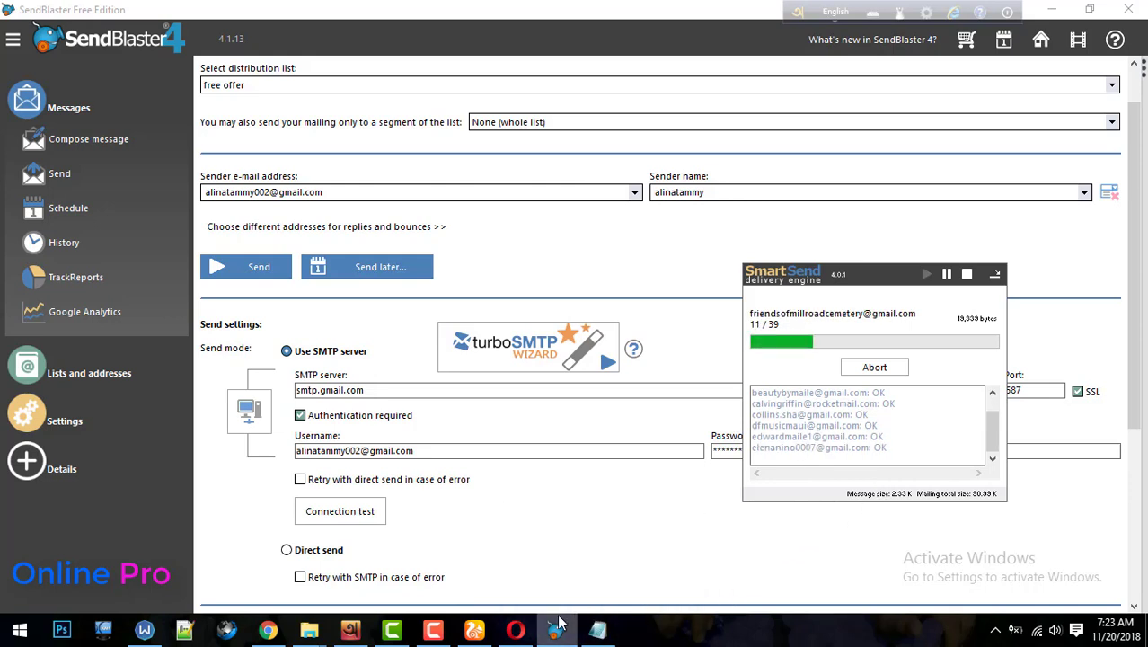
left_click(435, 630)
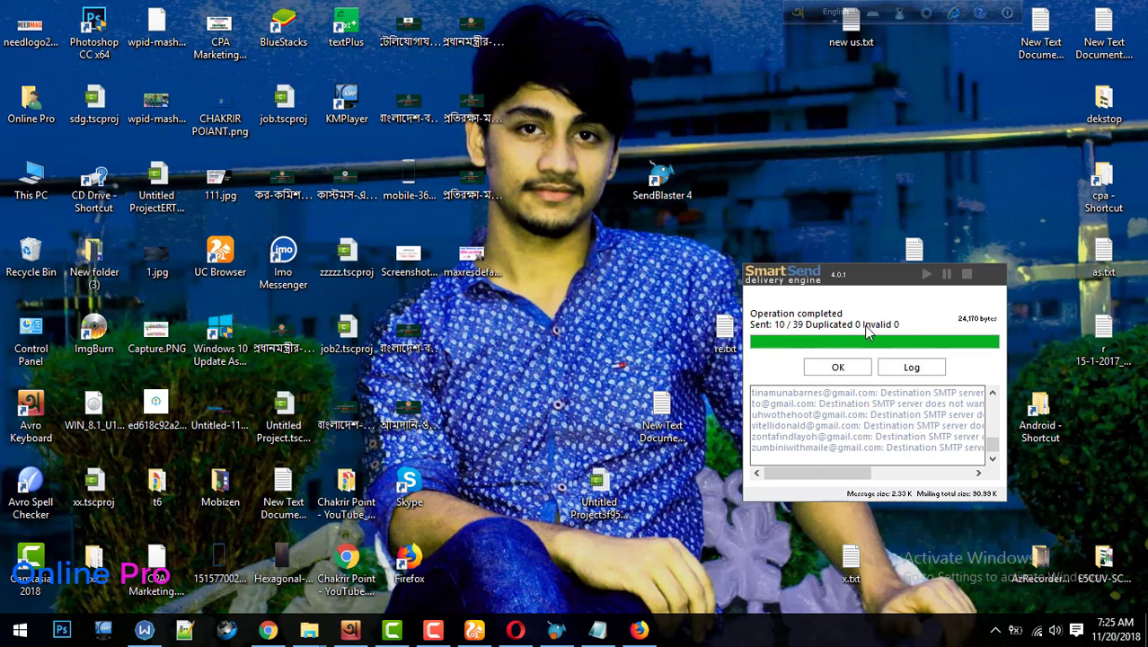
left_click(838, 368)
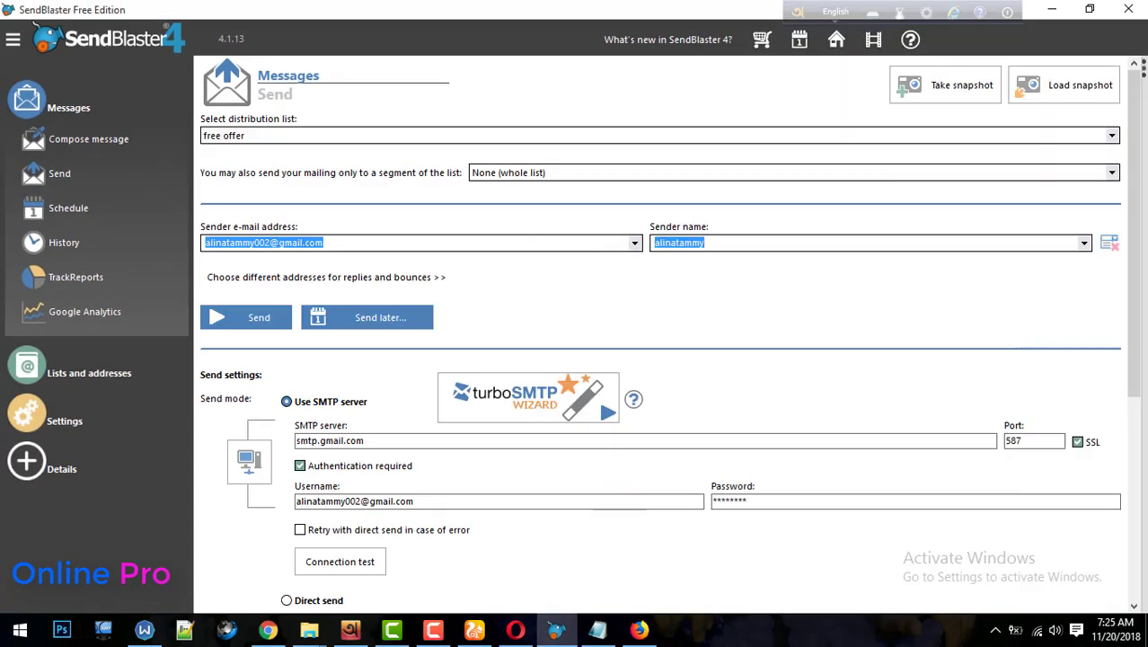
Check the SMTP username, switch to Gmail in UC Browser and look through the inbox conversations about the "free offer" mailing
scroll(773, 369, "down", 1)
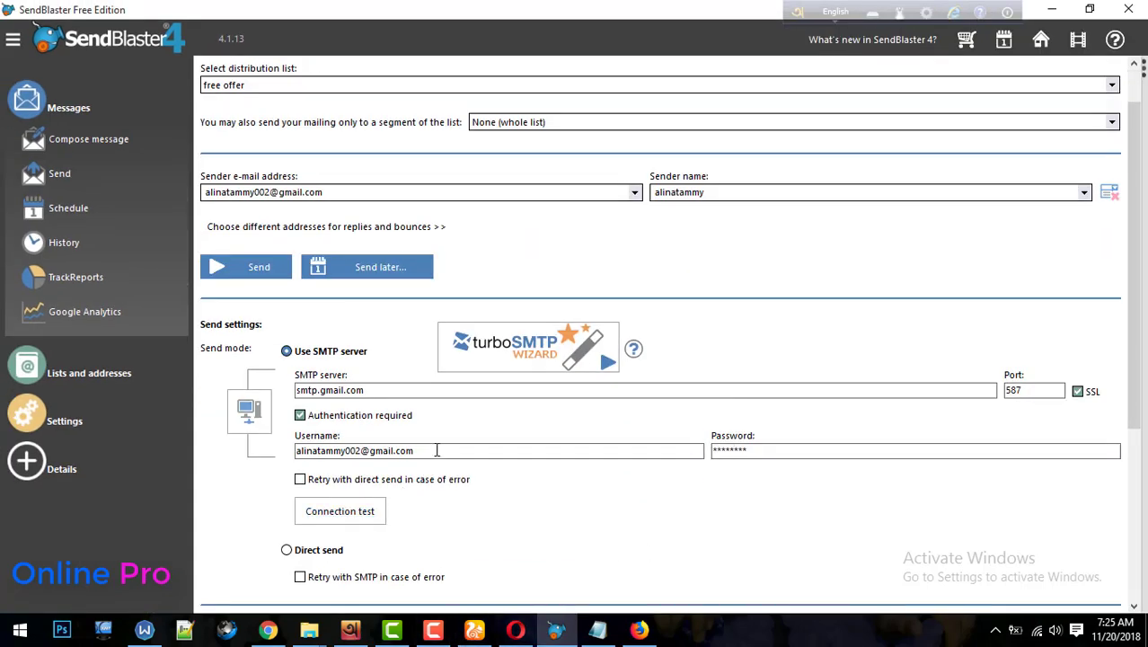
left_click_drag(297, 450, 415, 451)
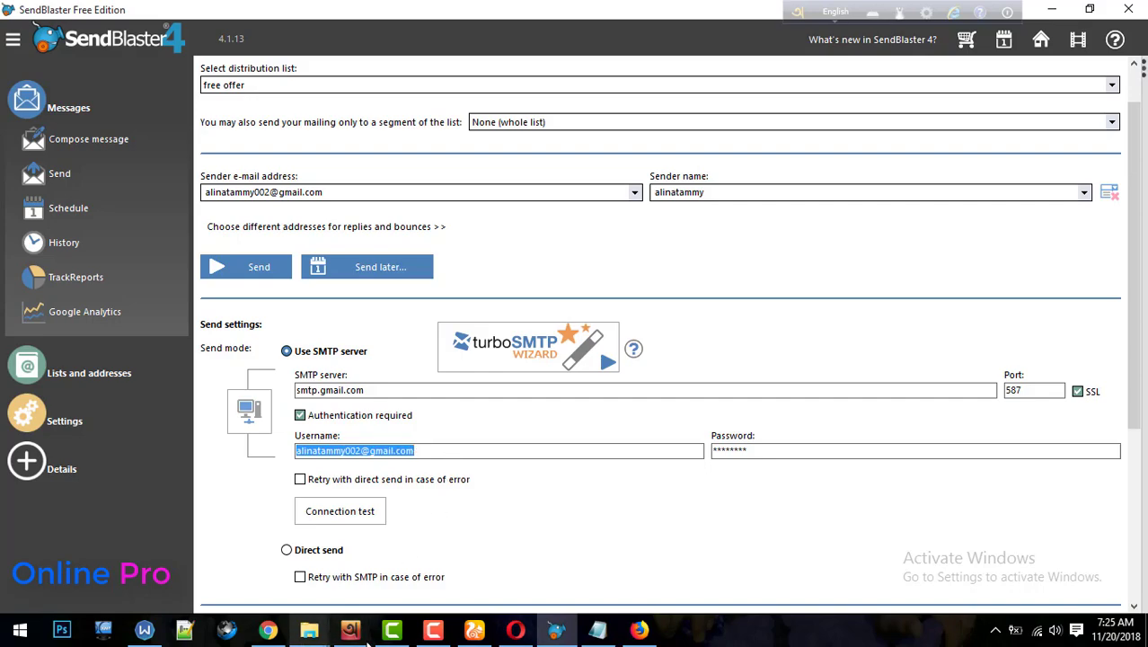
left_click(475, 629)
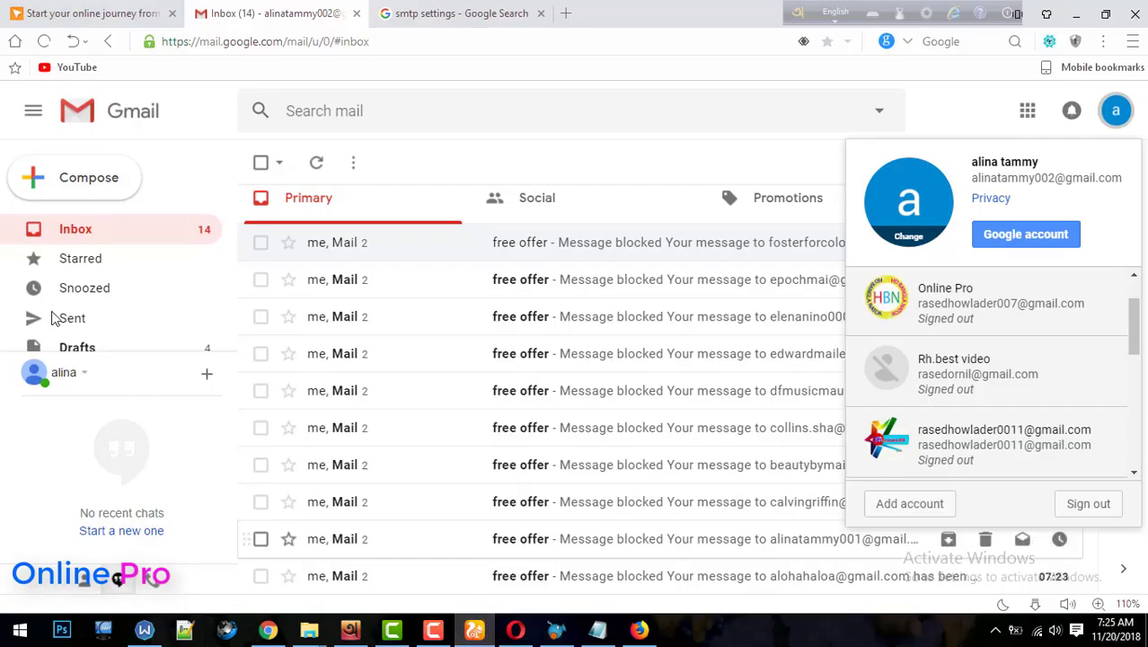
left_click(46, 231)
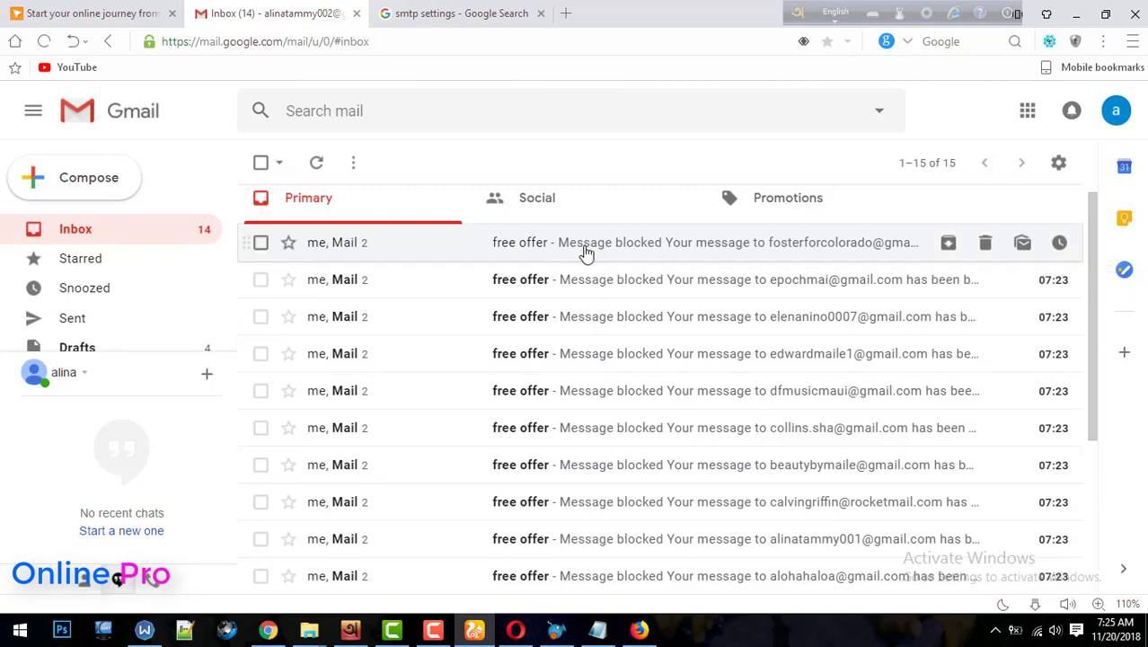
scroll(705, 285, "down", 2)
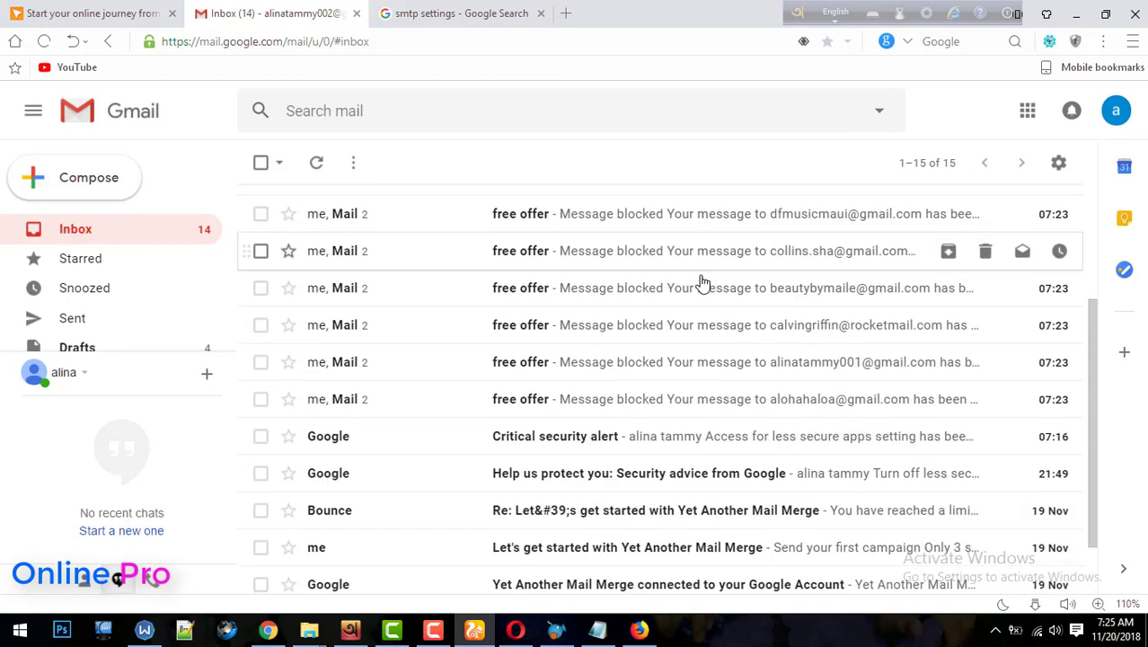
scroll(659, 298, "down", 1)
scroll(485, 359, "up", 3)
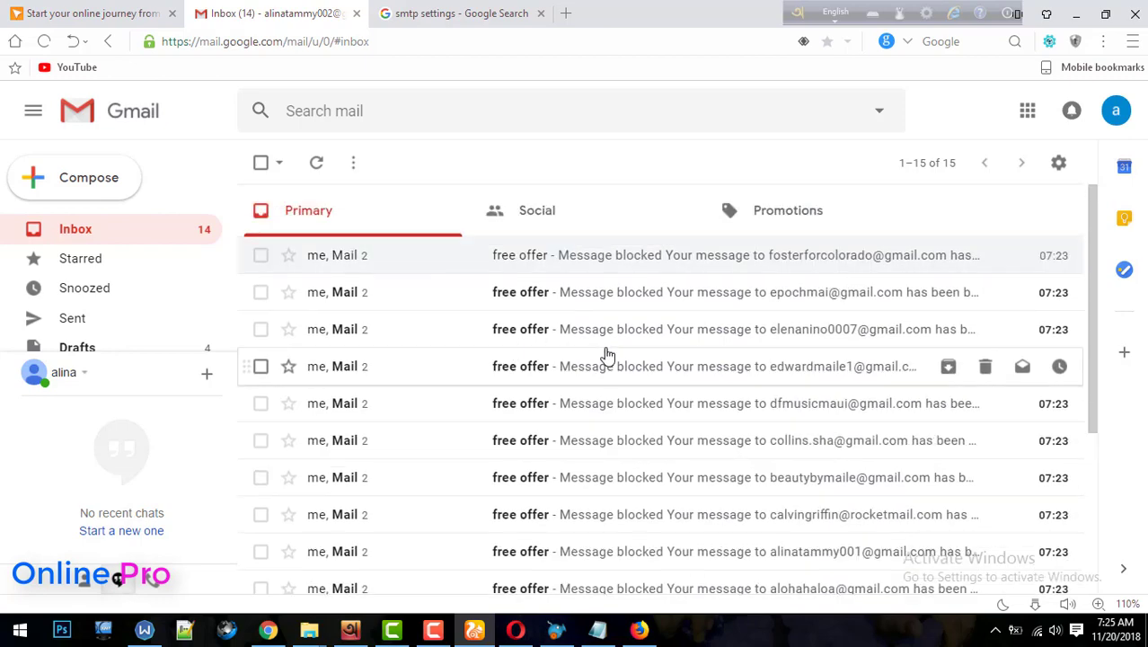
scroll(606, 355, "down", 3)
scroll(607, 354, "up", 3)
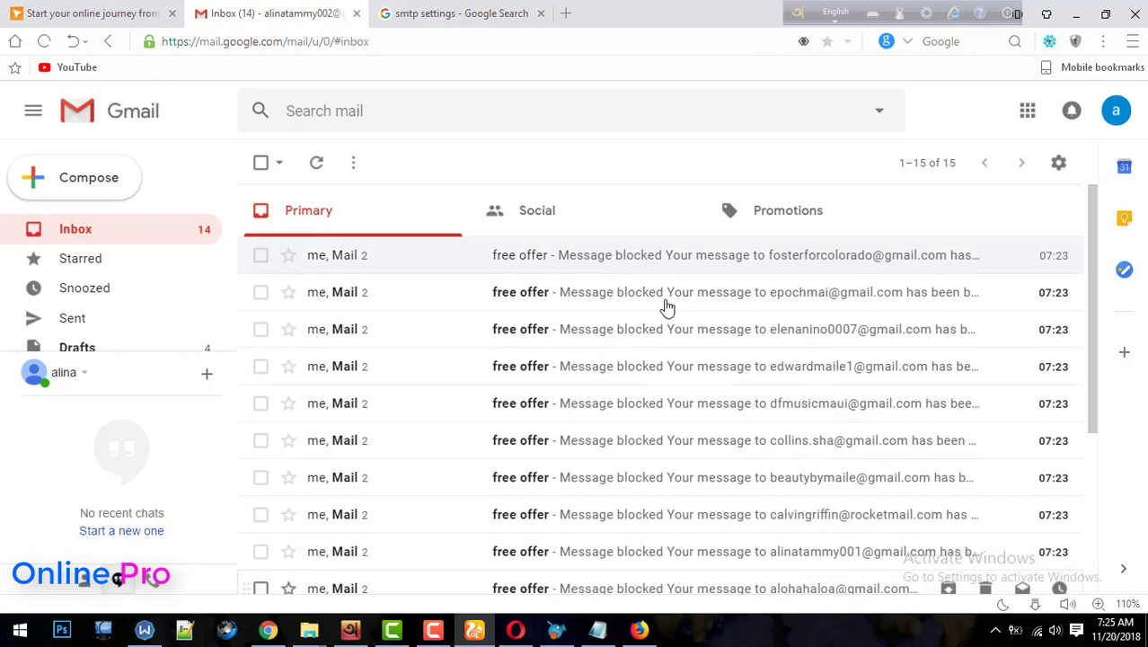
Check the e-mail address of the signed-in Gmail account, closing the account details when done
left_click(1112, 110)
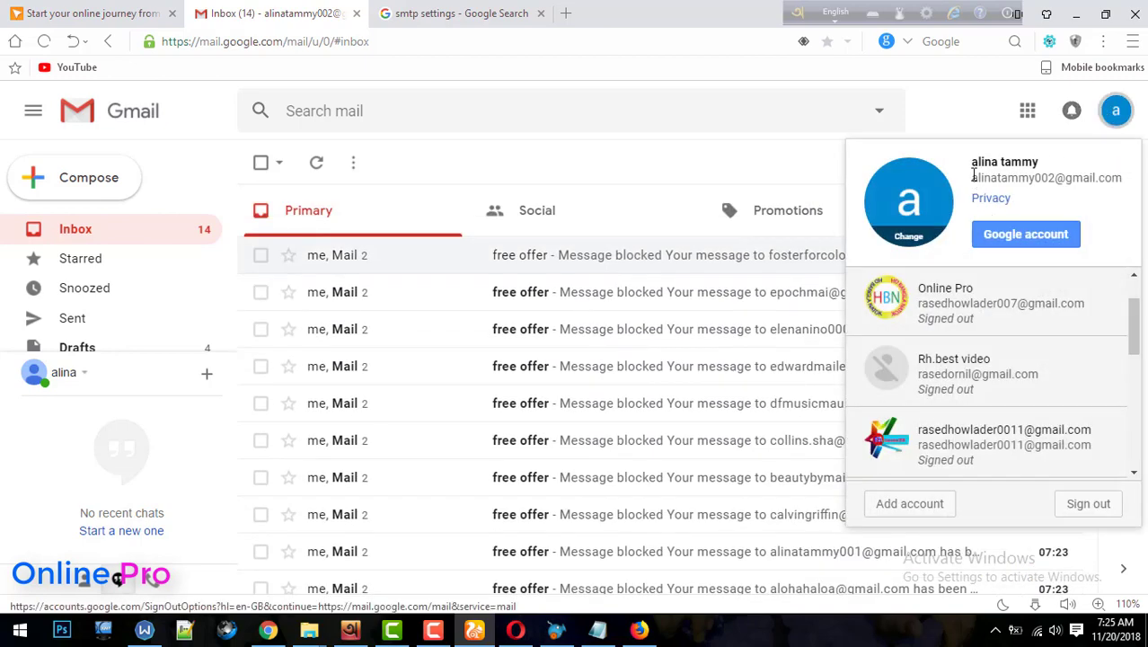
left_click_drag(977, 178, 1062, 183)
left_click(574, 146)
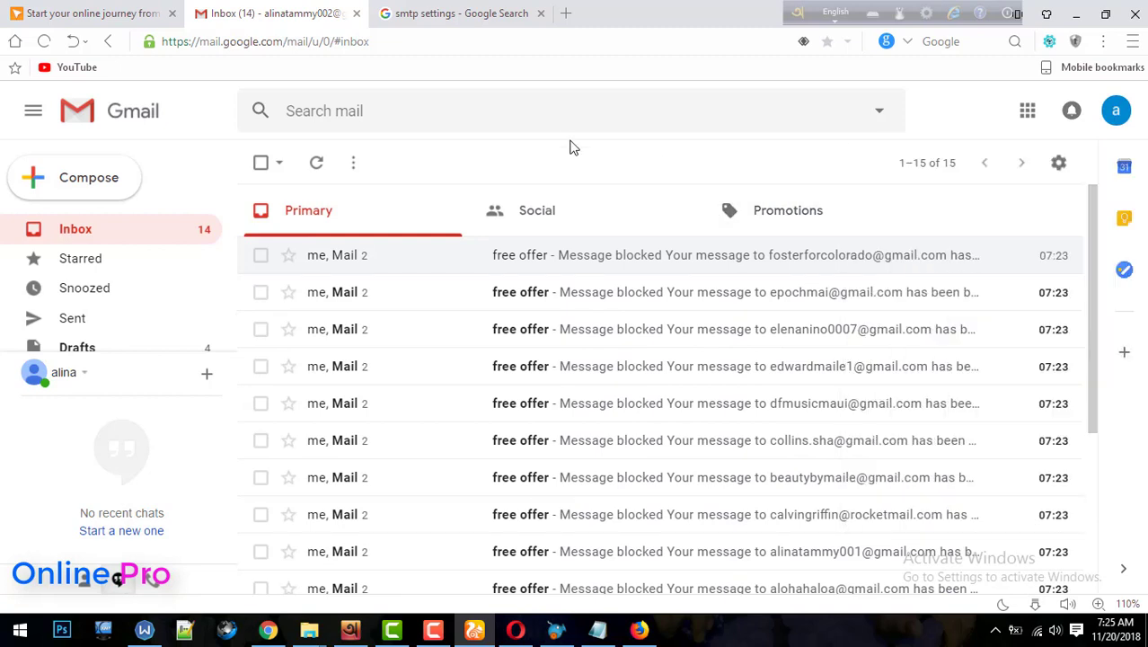
left_click(569, 124)
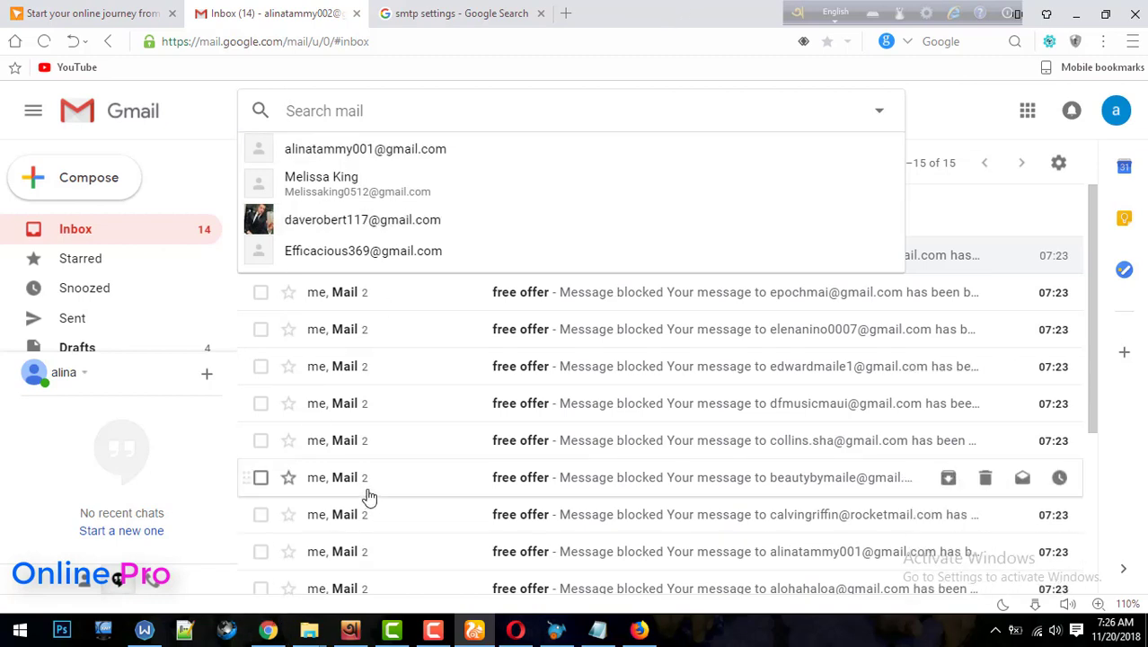
scroll(368, 497, "down", 1)
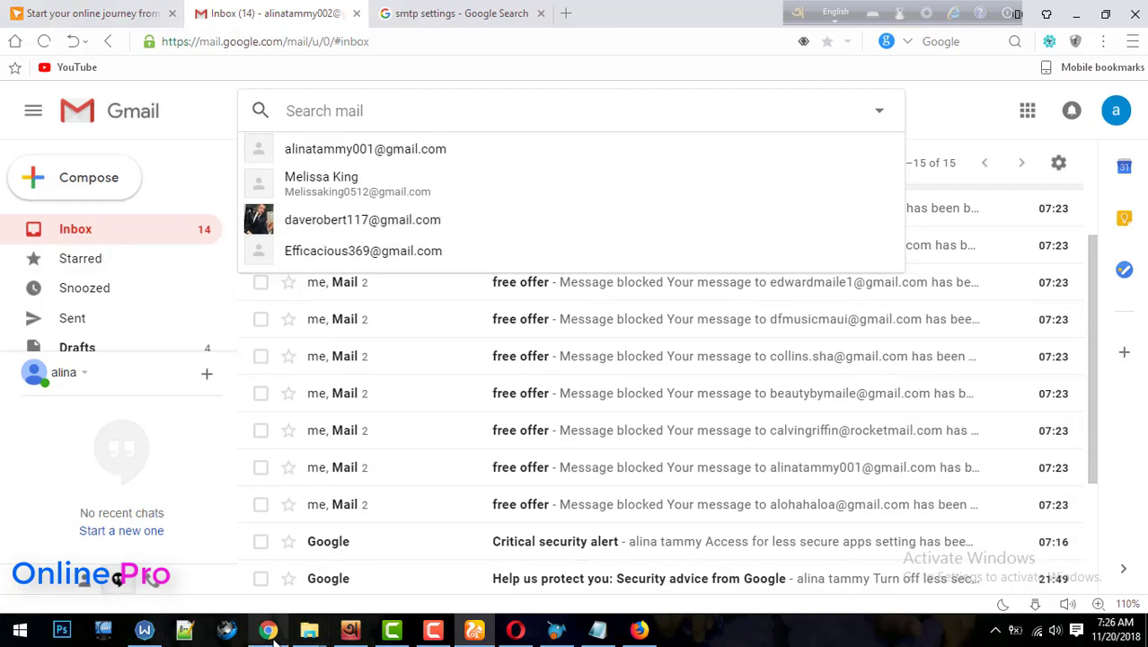
mouse_move(275, 636)
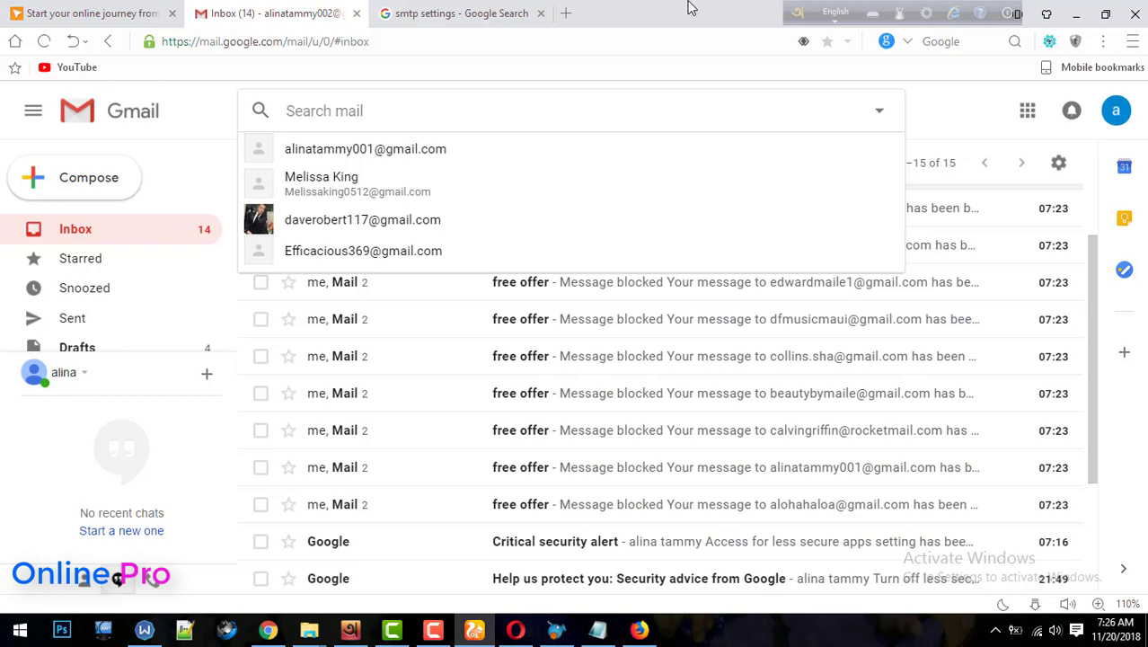
left_click(433, 629)
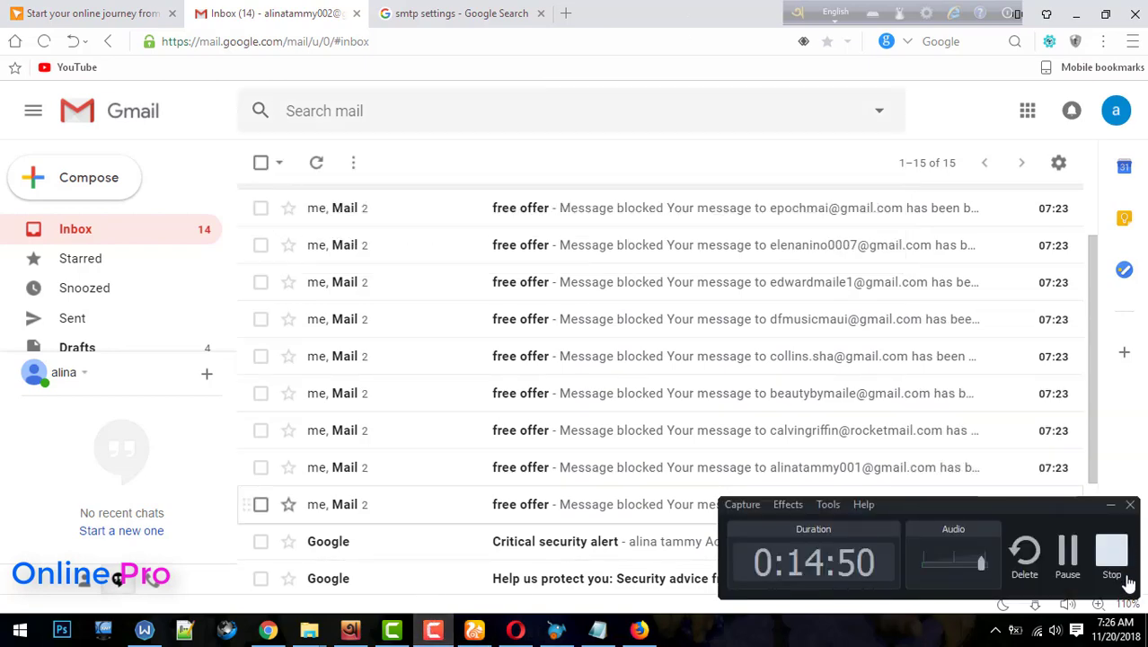